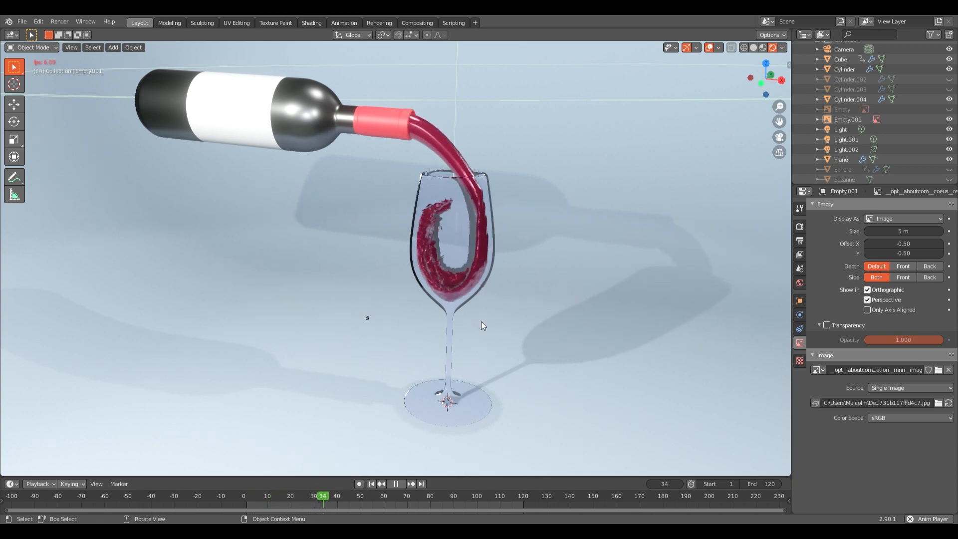
Pause the animation at frame 54 and examine the wine pouring into the glass from several angles
left_click(398, 483)
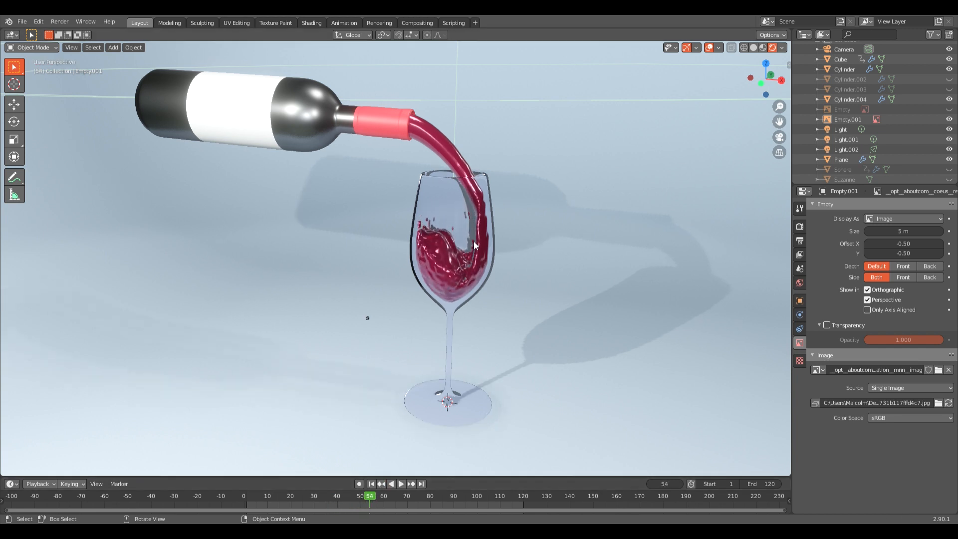
middle_click_drag(470, 242, 445, 223)
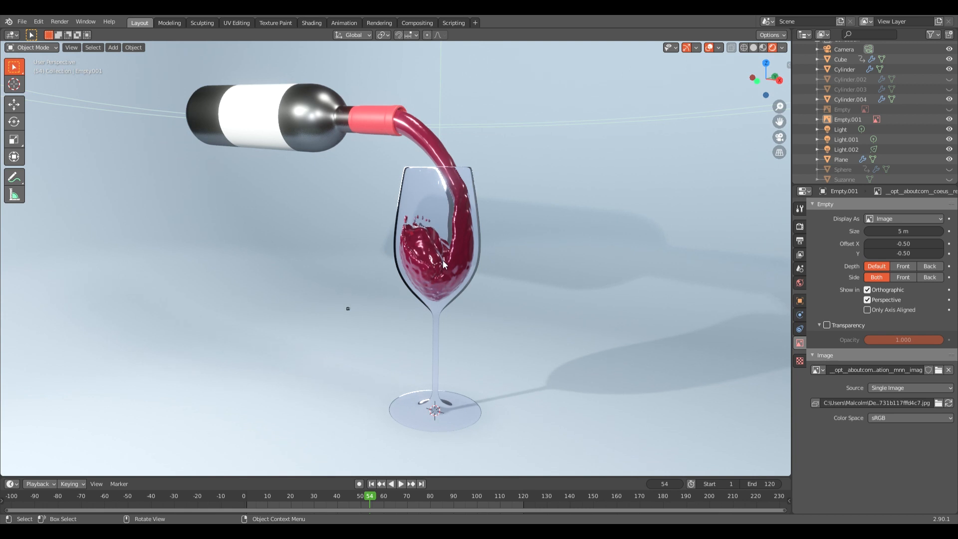
scroll(425, 255, "up", 10)
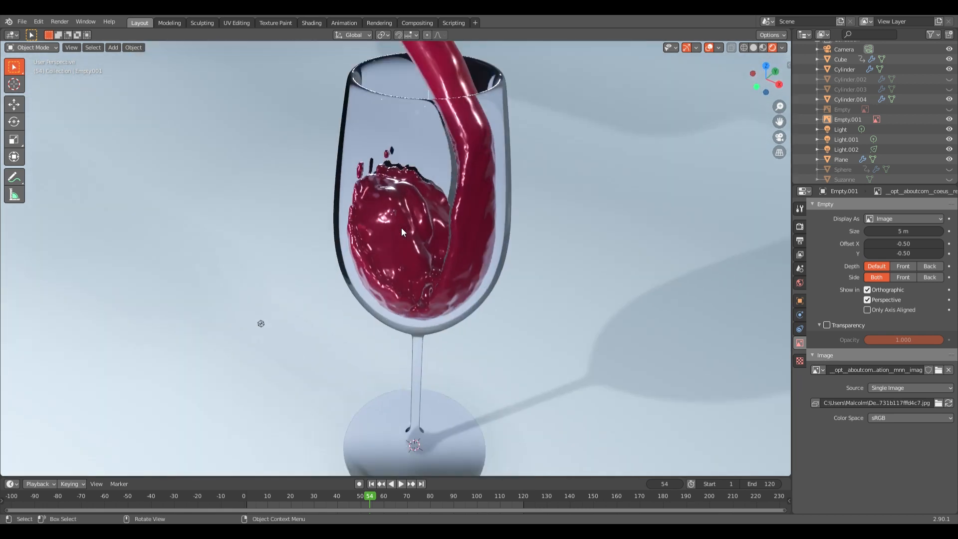
middle_click_drag(455, 220, 469, 238, "shift")
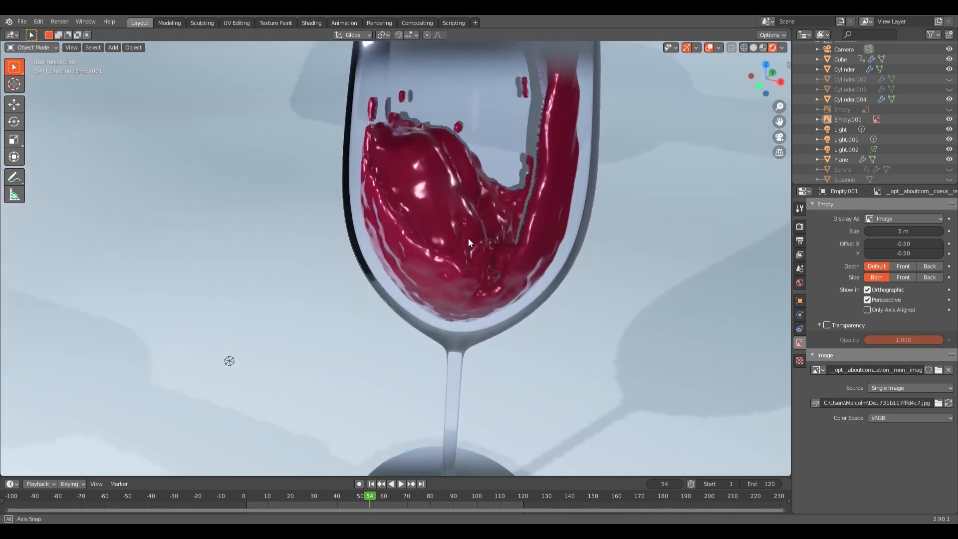
scroll(468, 238, "down", 4)
scroll(468, 238, "down", 3)
middle_click_drag(446, 283, 483, 260)
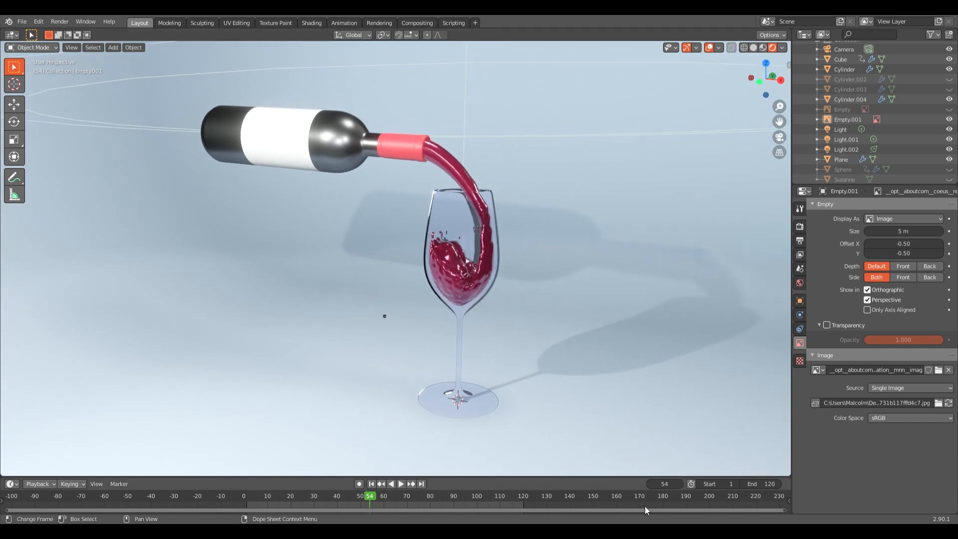
Return the animation to frame 1 and select the glass, the bottle and the backdrop plane in turn
left_click(371, 484)
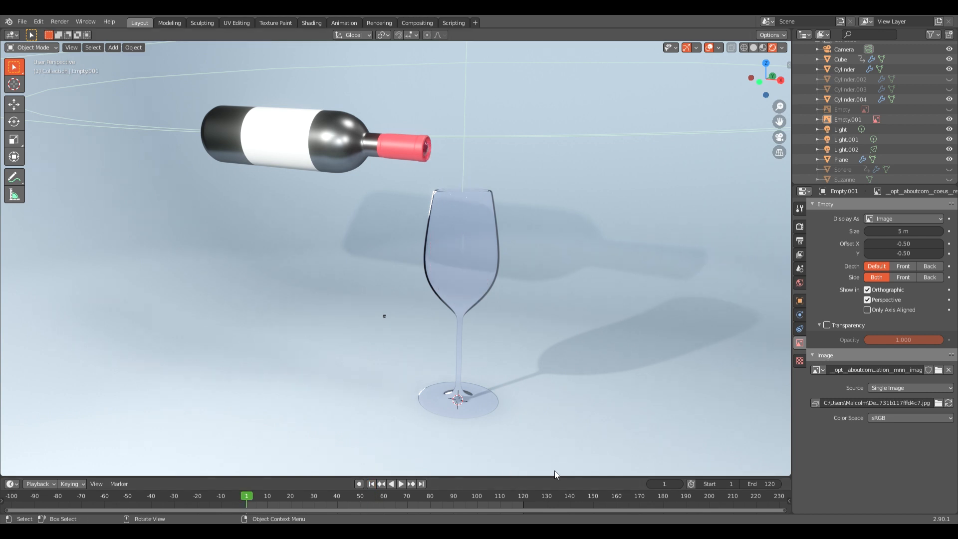
left_click(465, 207)
left_click(293, 146)
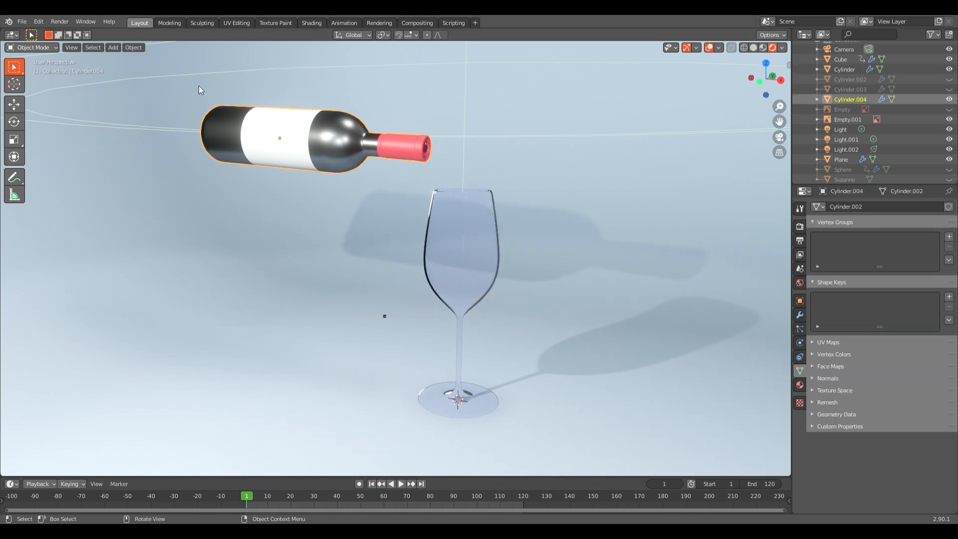
left_click(520, 285)
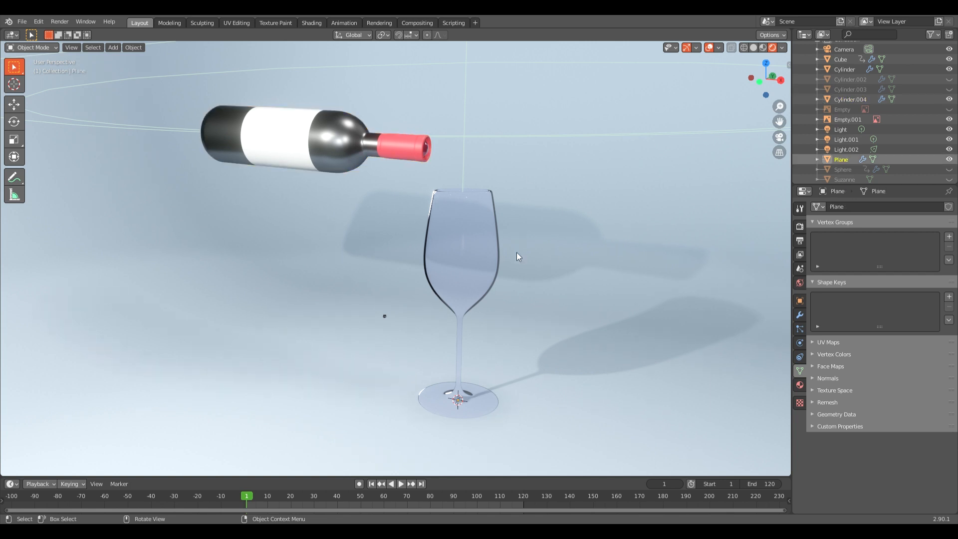
Add a cylinder mesh with the wine bottle reference image framed in front orthographic view
key("KP_Decimal")
key("KP_1")
scroll(488, 245, "down", 5)
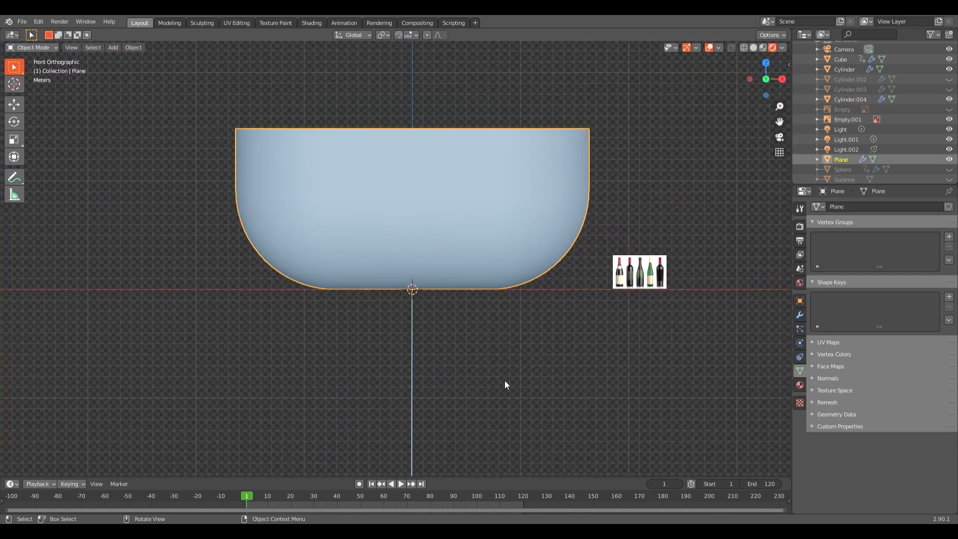
middle_click_drag(514, 378, 371, 375, "shift")
scroll(371, 375, "up", 6)
middle_click_drag(614, 321, 378, 284)
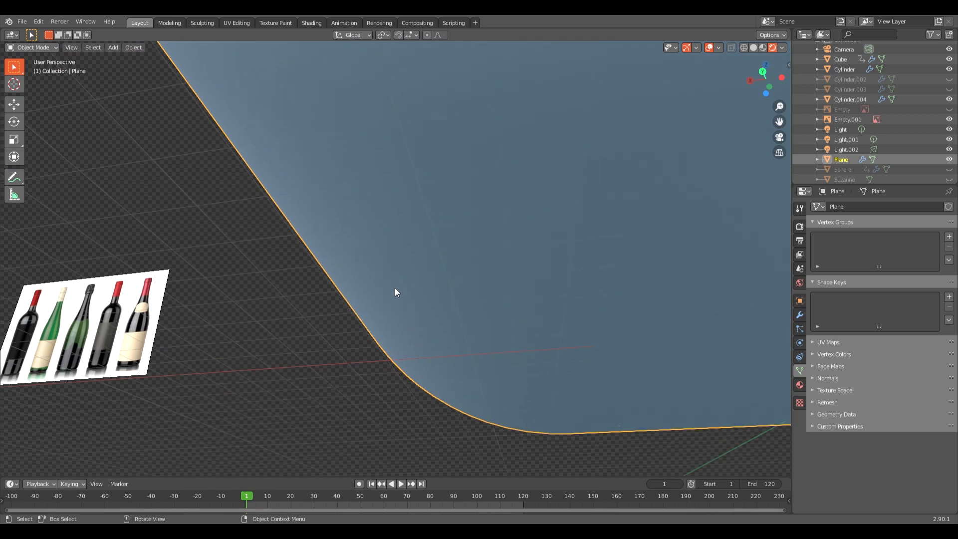
key("KP_1")
middle_click_drag(450, 313, 167, 244, "shift")
scroll(492, 257, "up", 5)
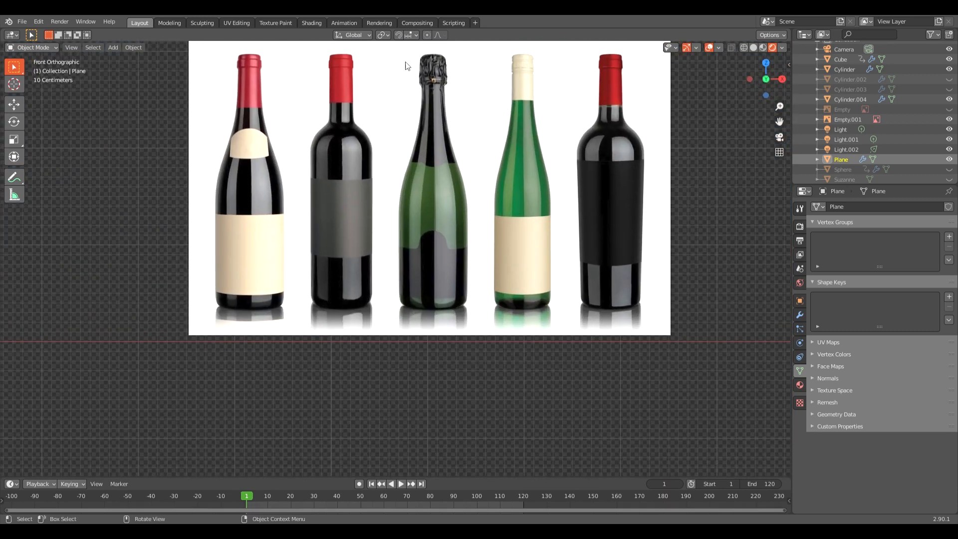
middle_click_drag(396, 158, 399, 205, "shift")
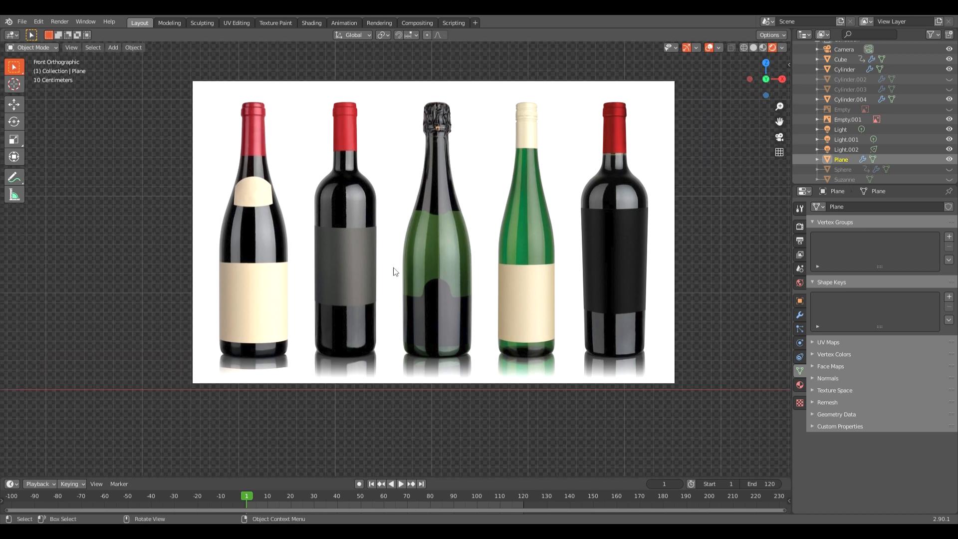
key("shift+a")
mouse_move(352, 296)
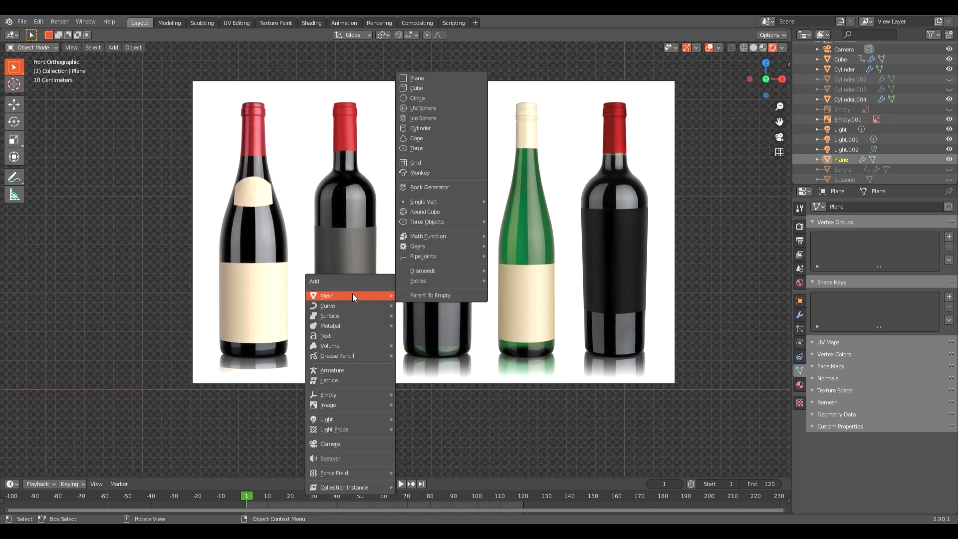
left_click(424, 127)
Move the cylinder about 20.07 m along X and raise it in wireframe display over the second bottle in the reference image
scroll(237, 277, "down", 10)
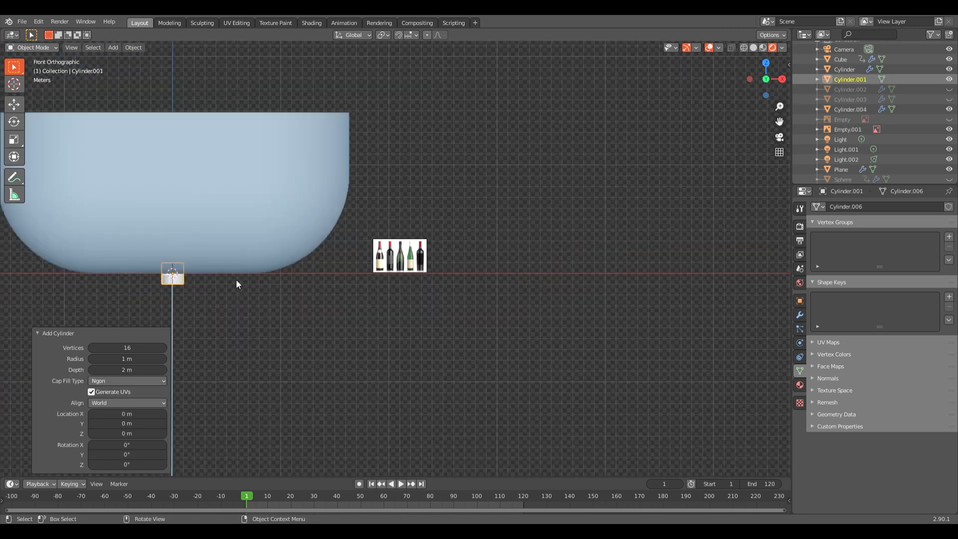
scroll(237, 285, "up", 3)
key("g")
key("x")
left_click(614, 283)
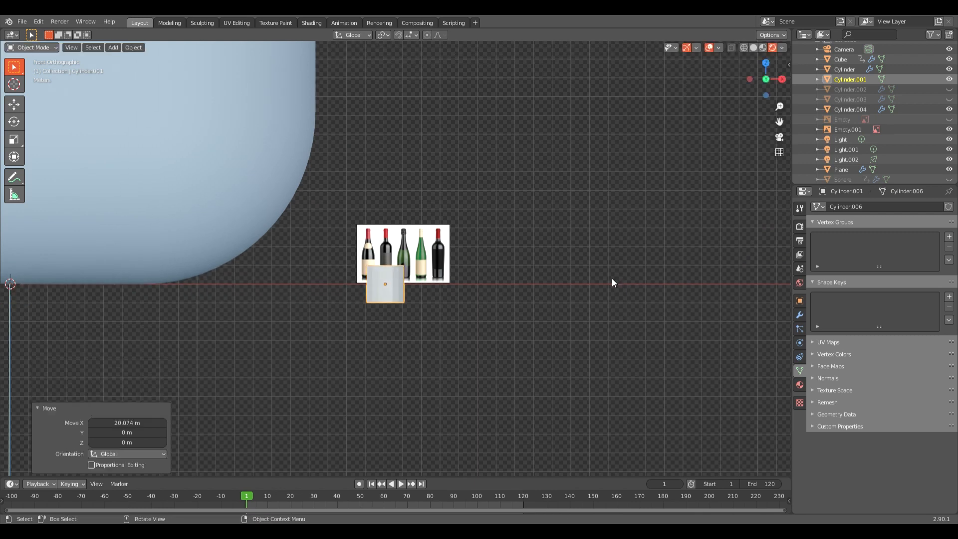
key("grave")
left_click(516, 295)
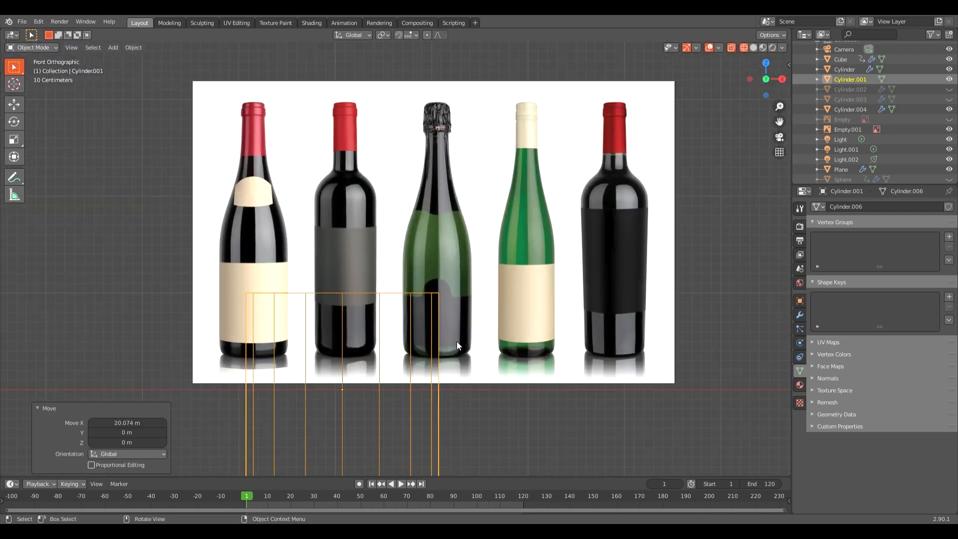
key("g")
key("z")
left_click(482, 222)
Scale the cylinder's mesh in edit mode to about 0.33 to match the second bottle's width
key("Tab")
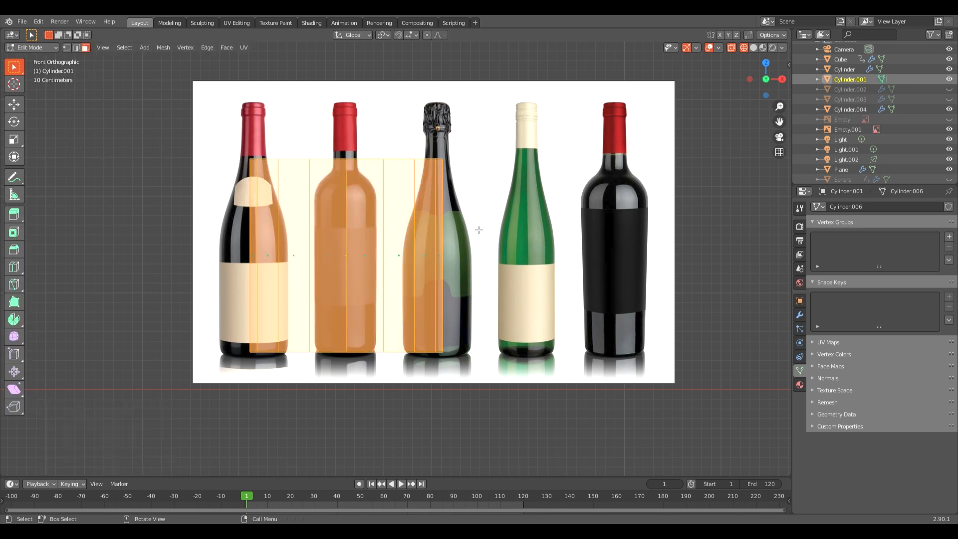
key("s")
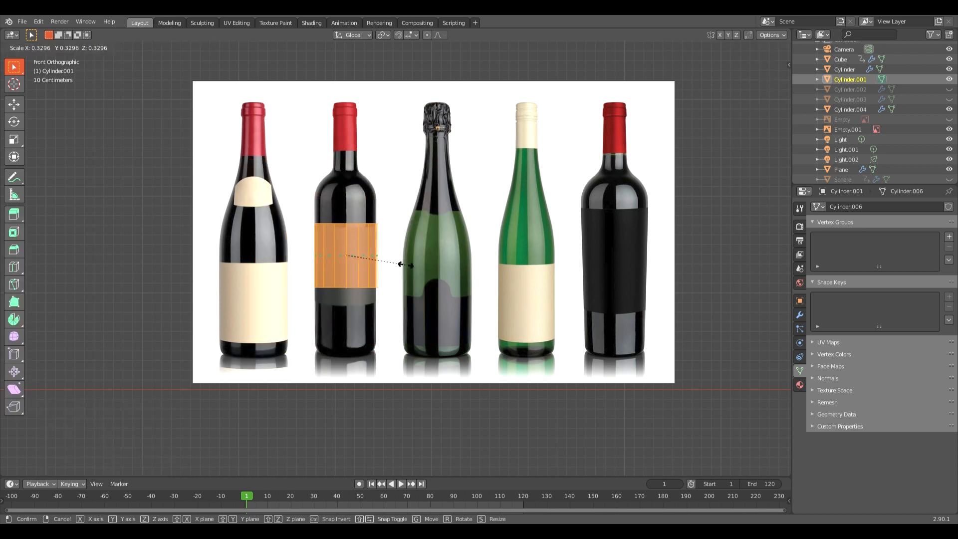
left_click(405, 268)
Extrude the cylinder's top face about 0.33 m upward to where the bottle's shoulder begins
scroll(405, 268, "up", 3)
left_click(309, 201)
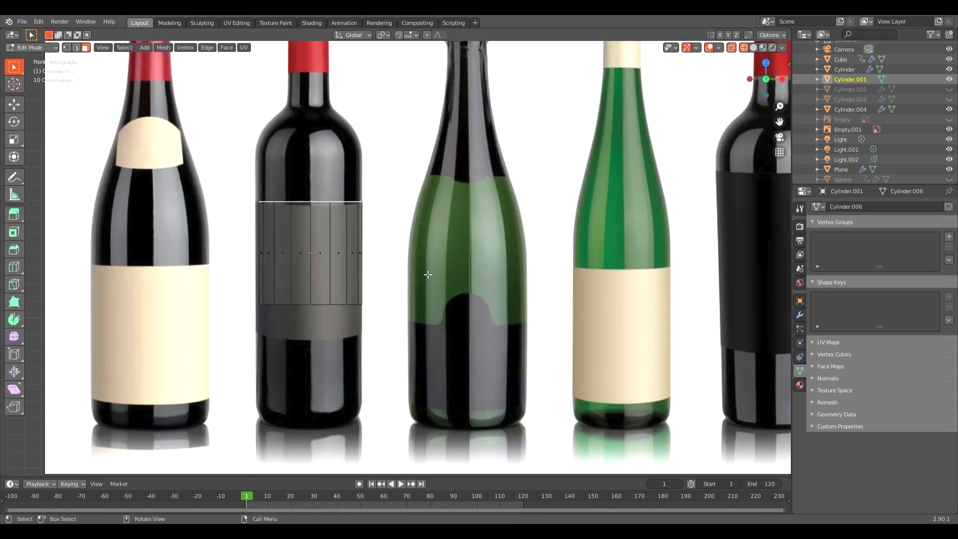
key("e")
left_click(433, 219)
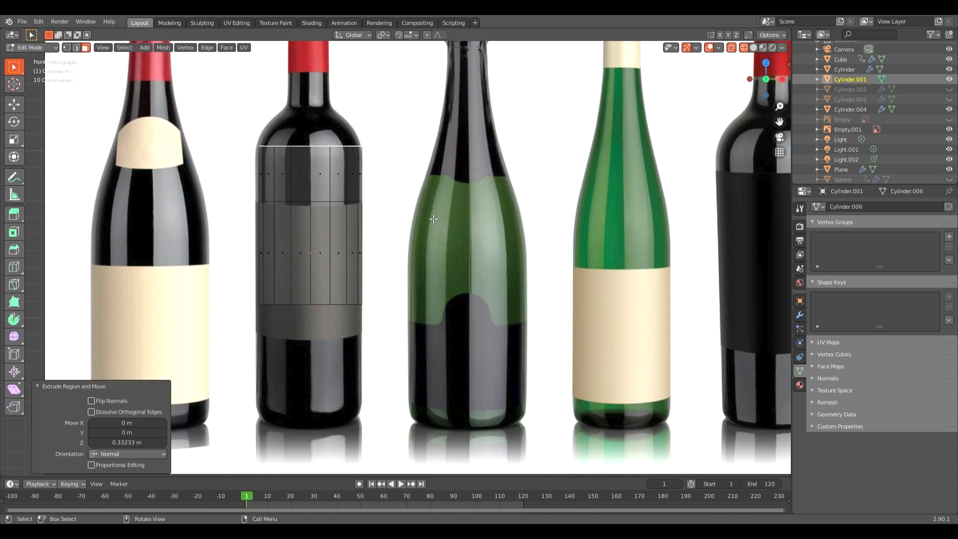
key("s")
right_click(467, 207)
Extrude the shoulder upward in two sections of about 0.14 m and 0.11 m, scaling each inward to follow the bottle's outline
key("e")
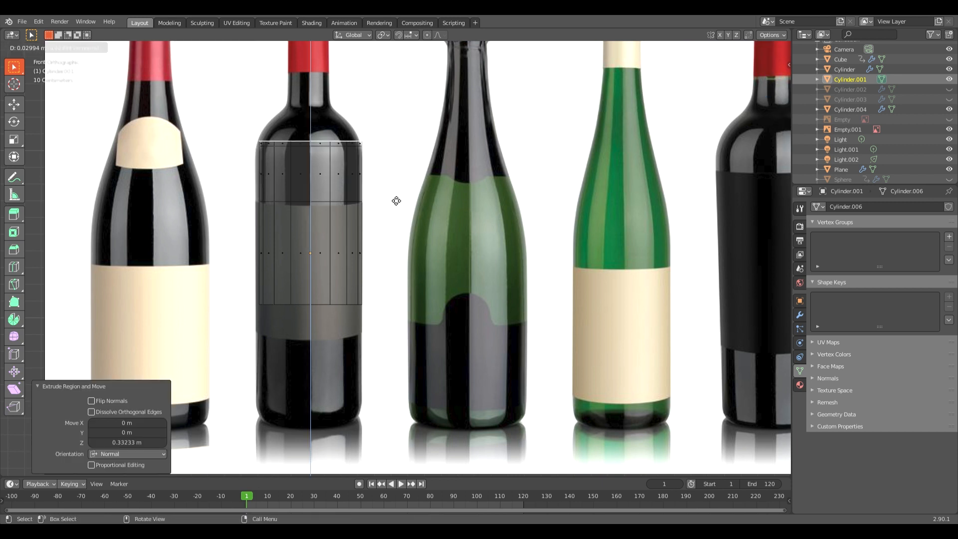
left_click(399, 184)
key("s")
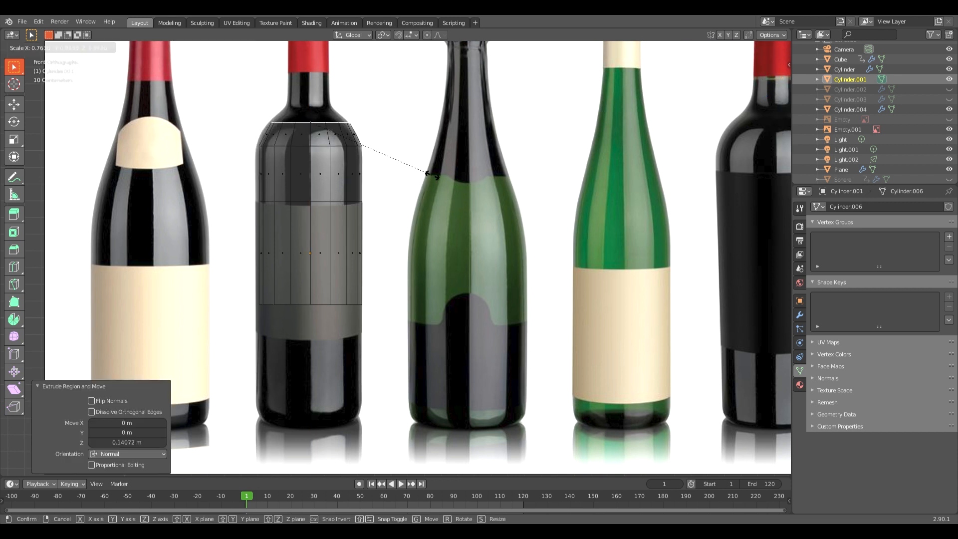
left_click(429, 173)
key("e")
left_click(447, 158)
key("s")
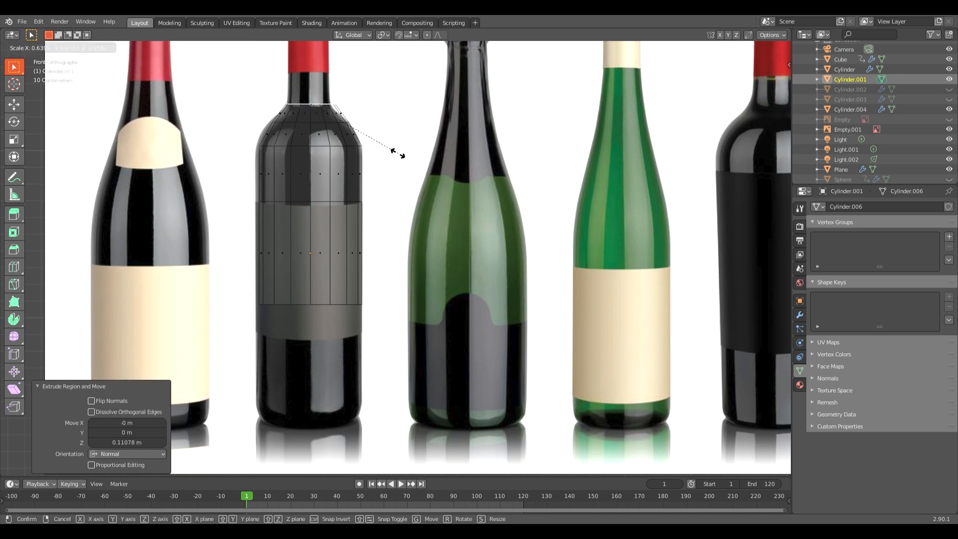
left_click(384, 152)
Lower the top face about 0.027 m and scale it to about 1.12 to fit the base of the neck
key("e")
left_click(382, 157)
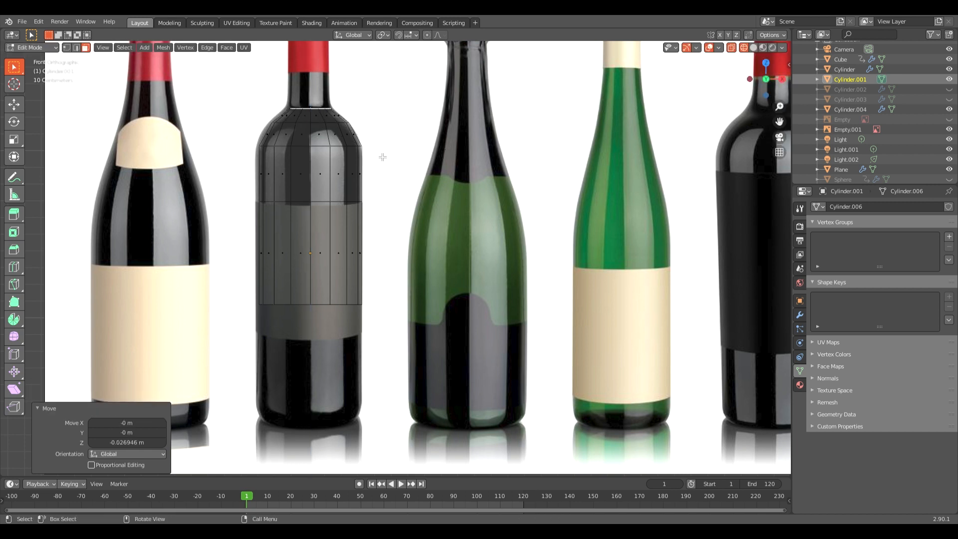
middle_click_drag(337, 129, 347, 172, "shift")
key("s")
left_click(389, 178)
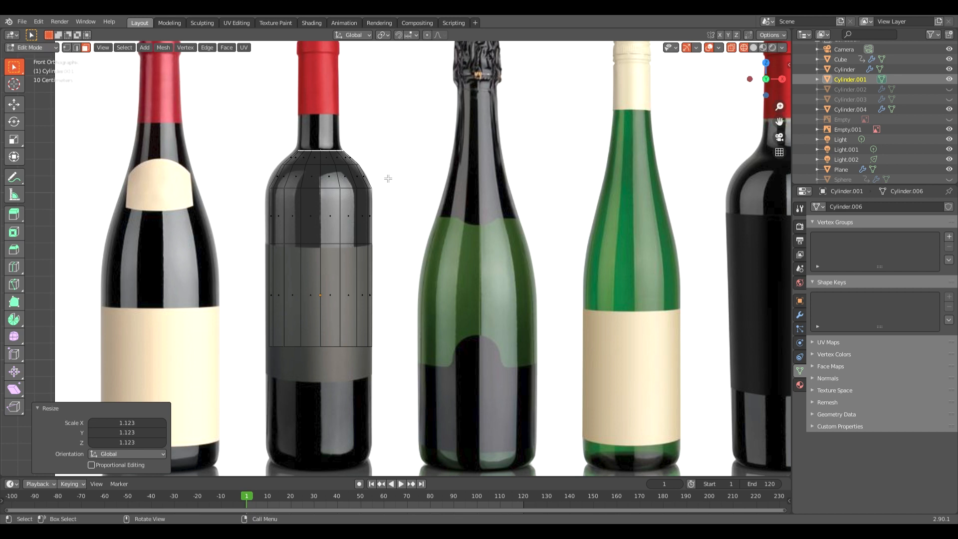
Extrude the neck upward in two sections, about 0.22 m to the red foil's lower edge and about 0.35 m to just below its rim
key("e")
left_click(395, 140)
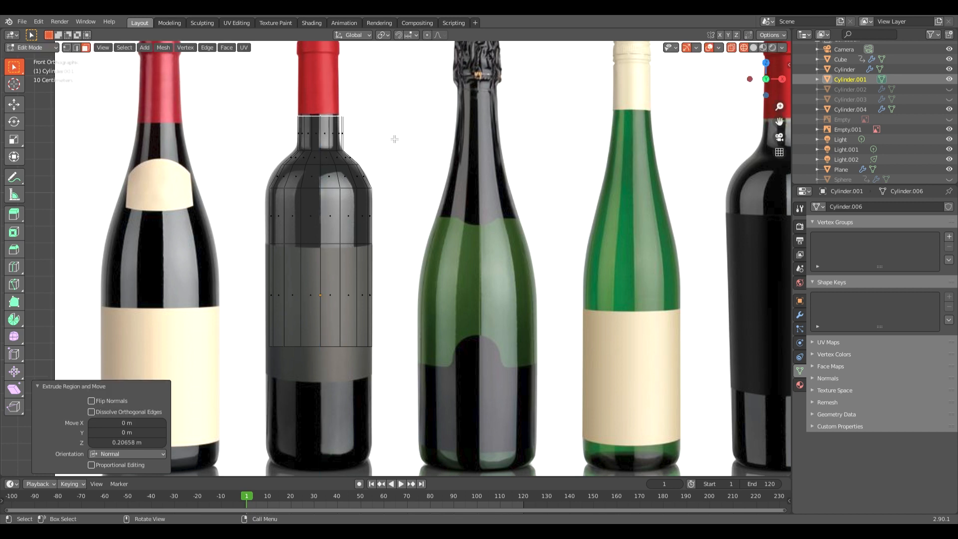
middle_click_drag(394, 136, 388, 175, "shift")
key("e")
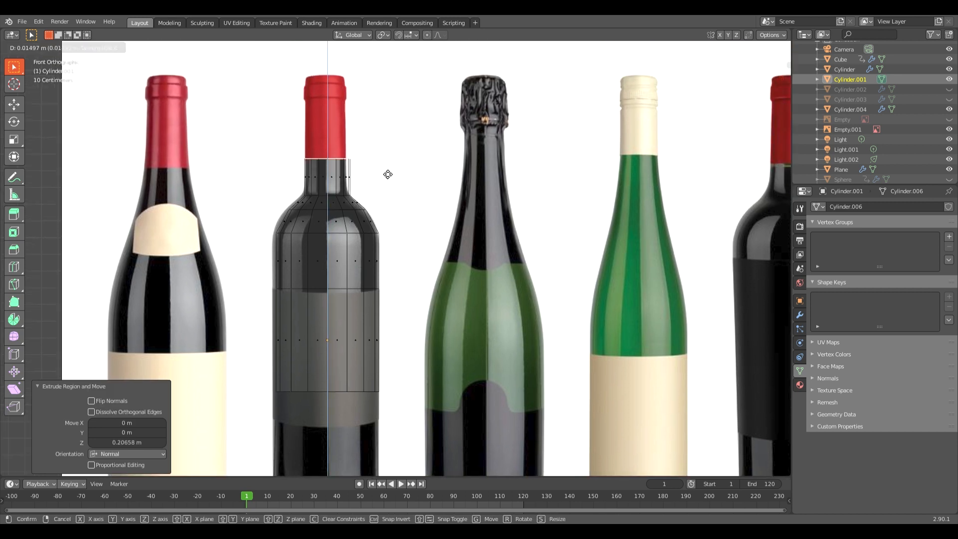
left_click(388, 174)
key("e")
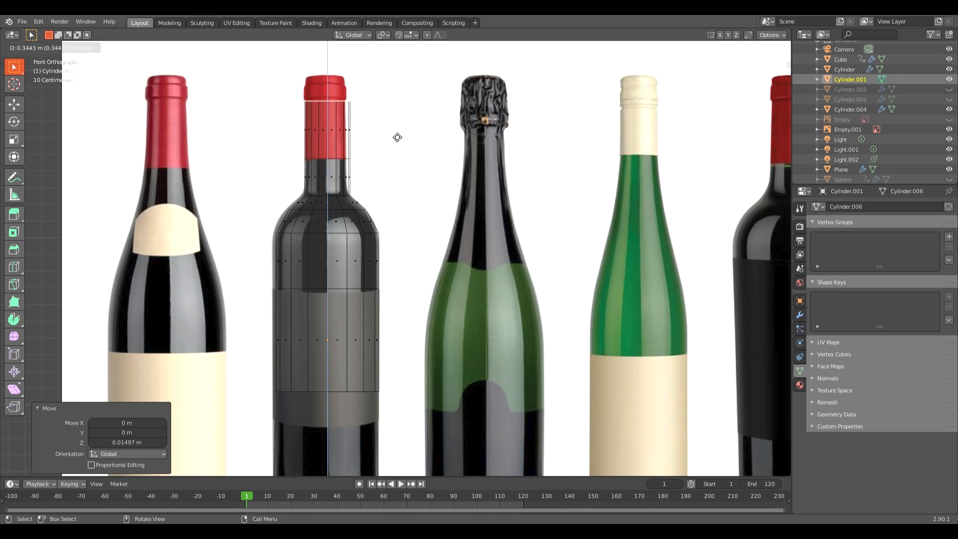
left_click(400, 134)
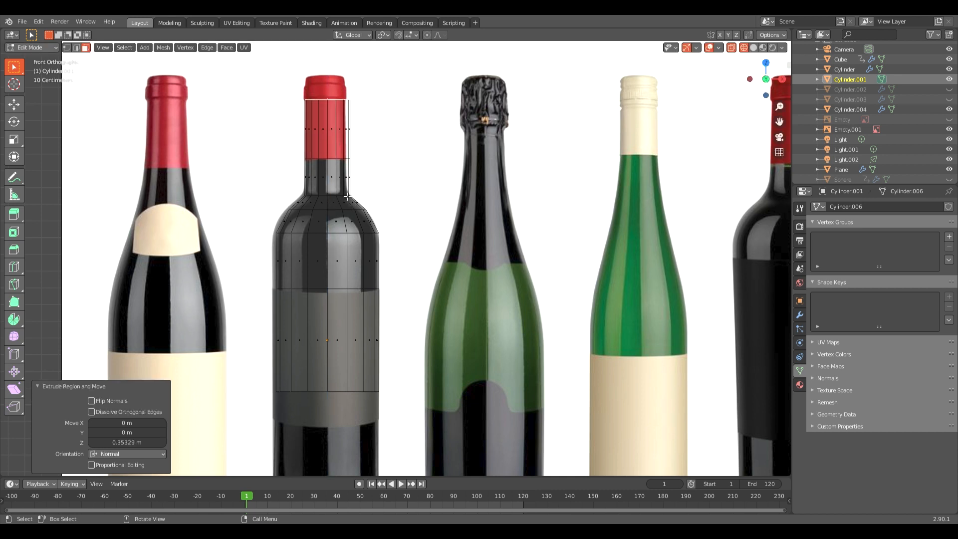
Return to object mode and display the bottle in solid shading from an angled perspective
scroll(405, 275, "down", 2)
scroll(405, 275, "up", 2)
key("Tab")
mouse_move(369, 306)
middle_mouse_down()
mouse_move(383, 290)
mouse_move(385, 298)
middle_mouse_up()
key("z")
left_click(493, 292)
scroll(325, 359, "down", 4)
middle_click_drag(325, 359, 314, 352)
middle_click_drag(462, 368, 466, 336, "shift")
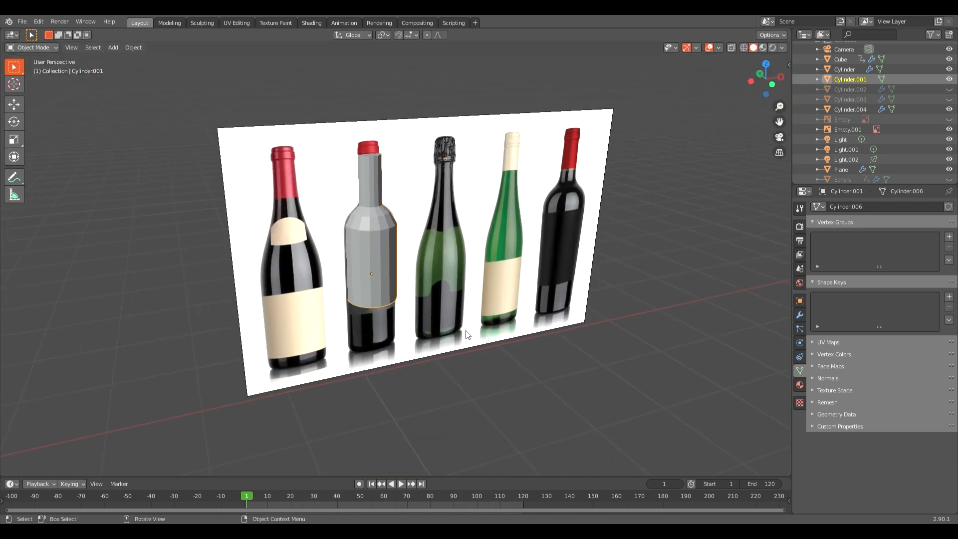
Add a Subdivision Surface modifier with viewport level 2 and render level 3, and shade the bottle smooth
left_click(801, 314)
left_click(866, 208)
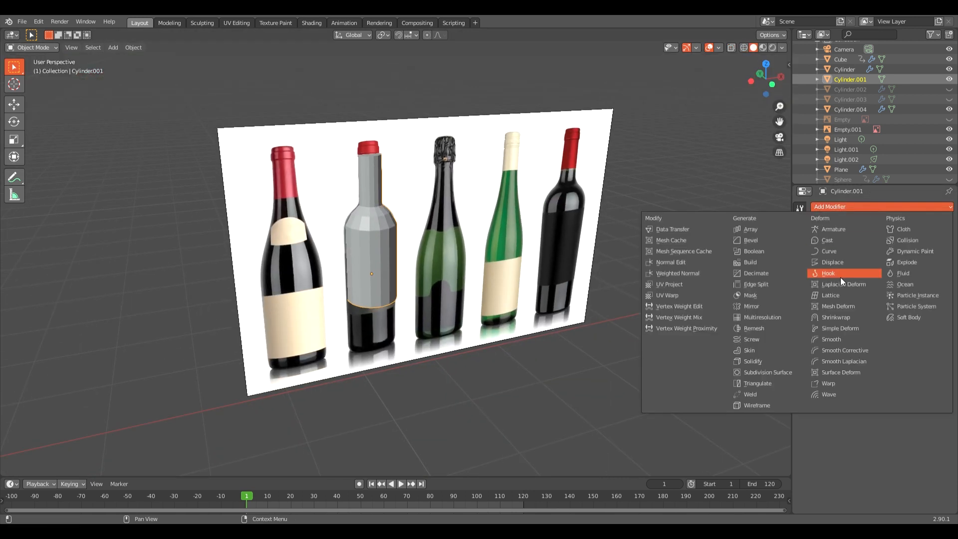
left_click(778, 370)
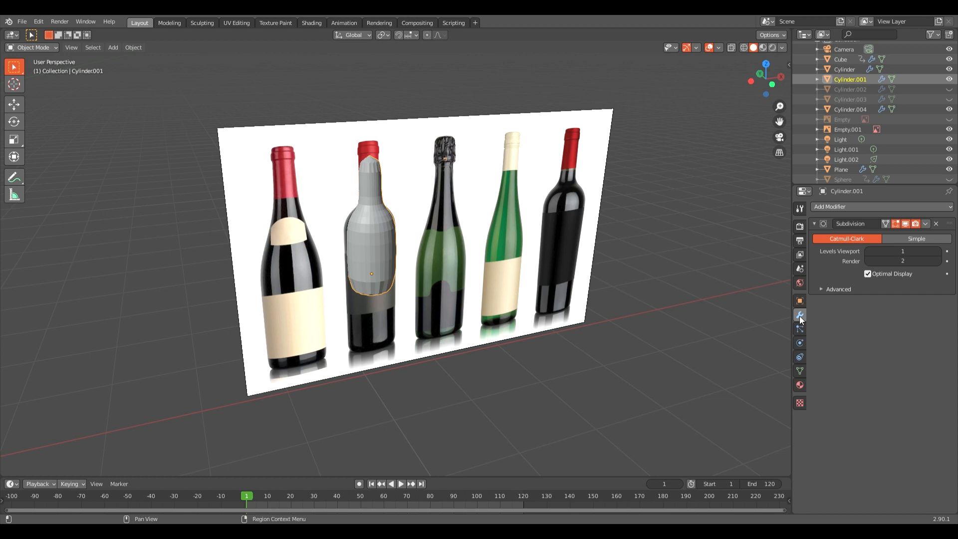
left_click(940, 262)
left_click(939, 251)
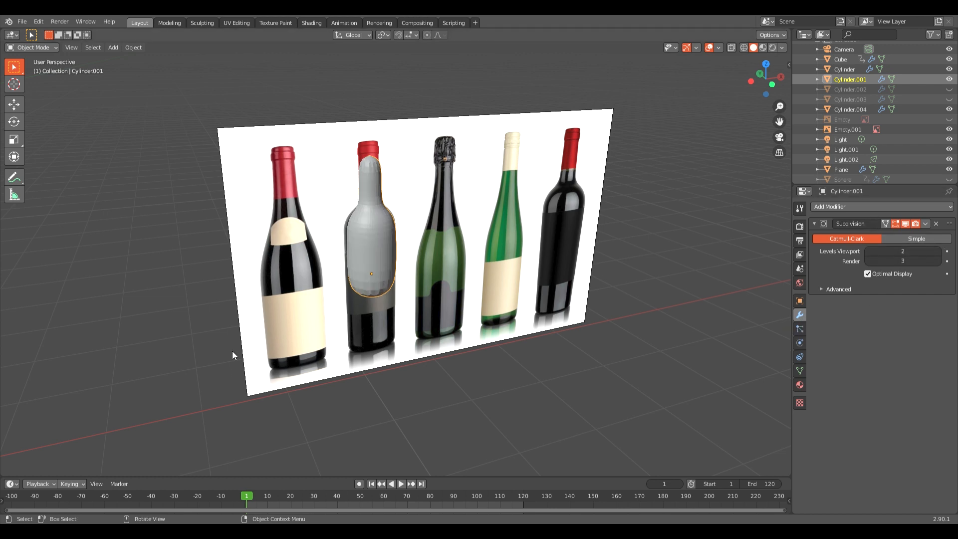
right_click(361, 255)
left_click(360, 254)
Extrude the bottle's bottom face down about 0.72 m to the reference bottle's base and return to object mode
scroll(377, 255, "up", 4)
key("Tab")
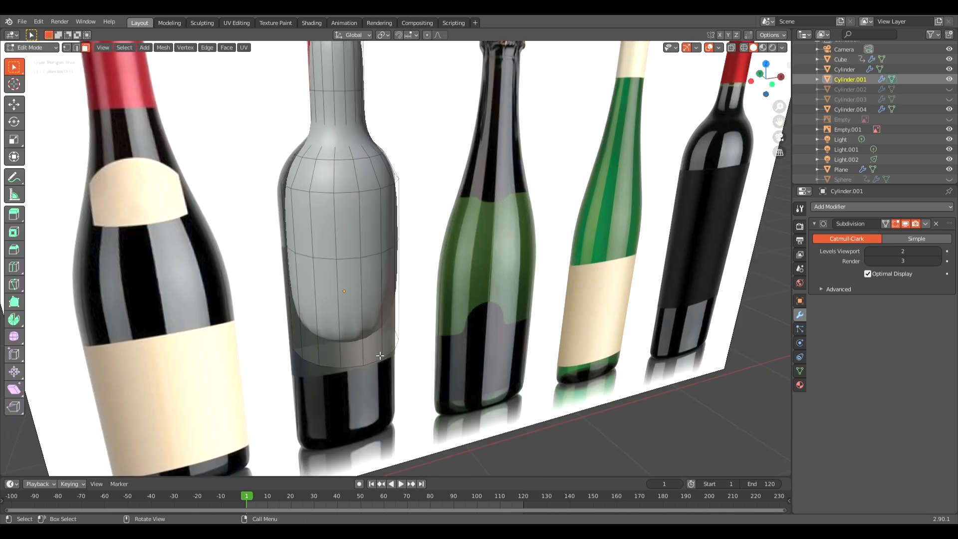
left_click(372, 365)
middle_click_drag(381, 369, 359, 285)
left_click(333, 296)
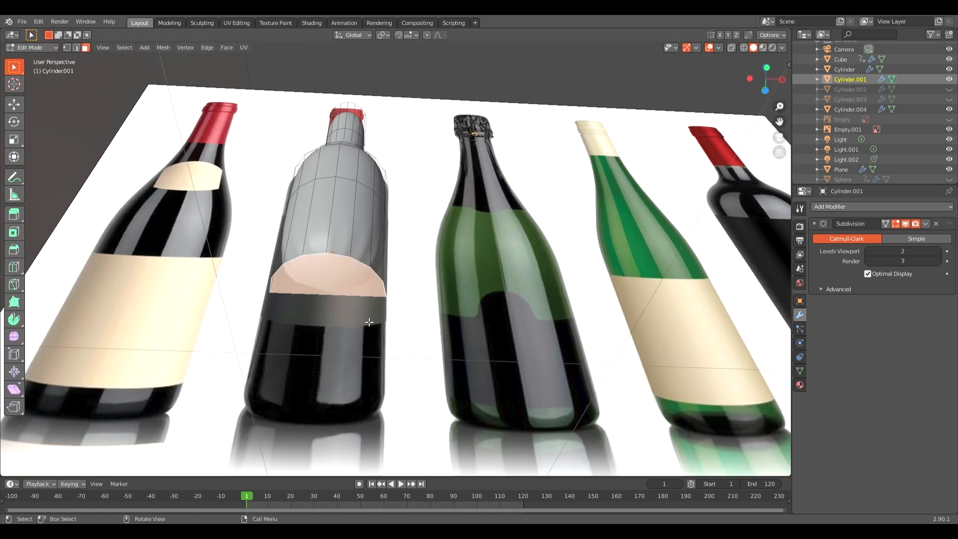
middle_click_drag(369, 322, 391, 325)
key("e")
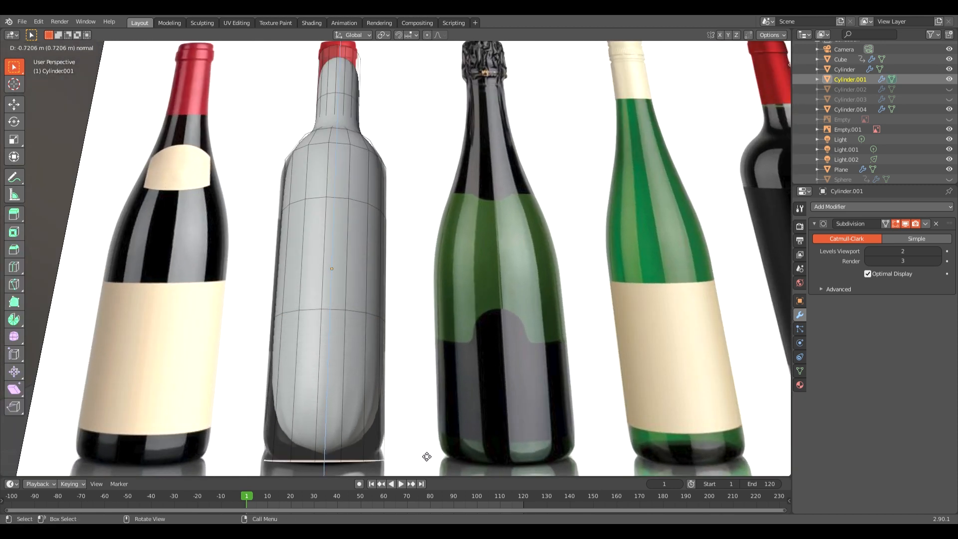
left_click(427, 456)
scroll(426, 456, "down", 3)
key("Tab")
middle_click_drag(345, 273, 398, 324)
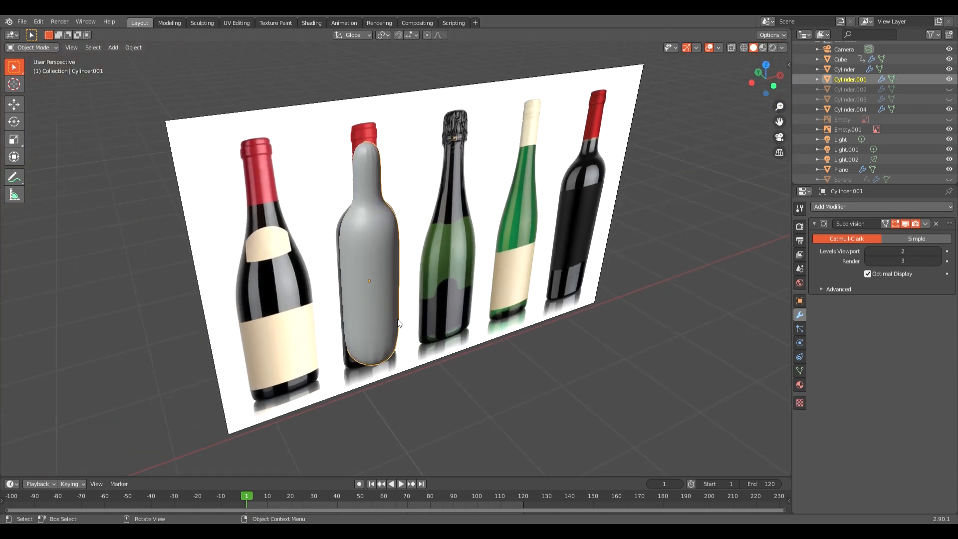
Delete the practice bottle and display the finished bottle and glass scene in rendered shading
key("x")
left_click(422, 255)
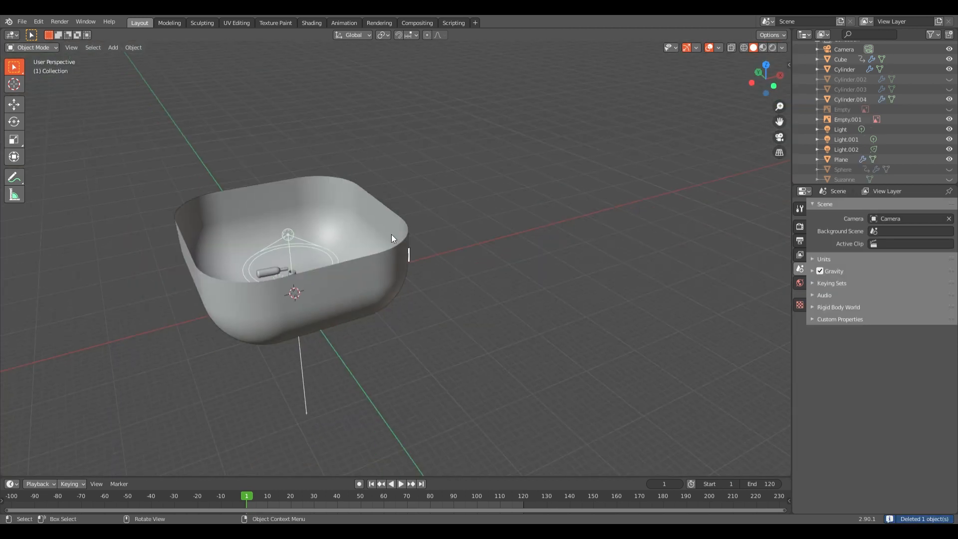
middle_click_drag(392, 234, 292, 276)
key("z")
left_click(286, 229)
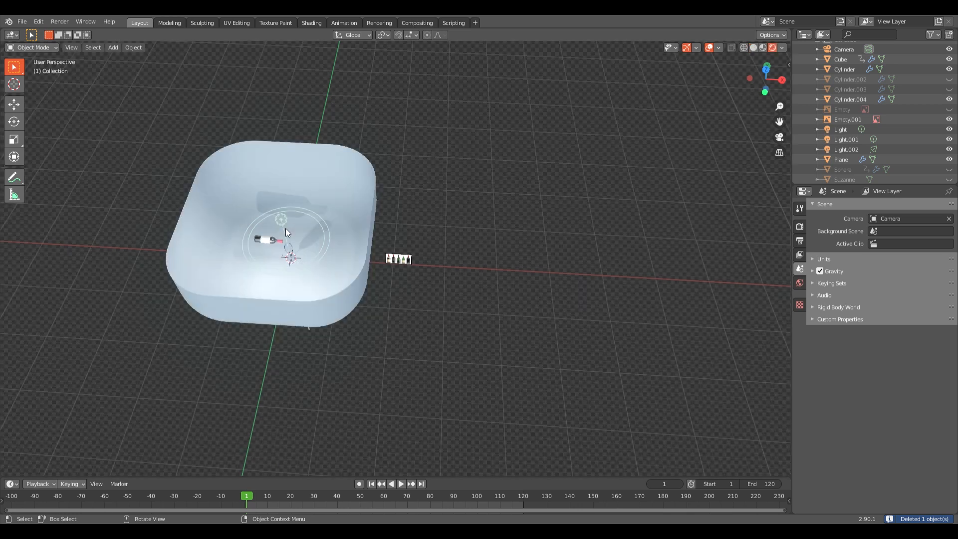
middle_click_drag(285, 229, 390, 230, "shift")
scroll(517, 244, "up", 8)
middle_click_drag(500, 238, 388, 281, "shift")
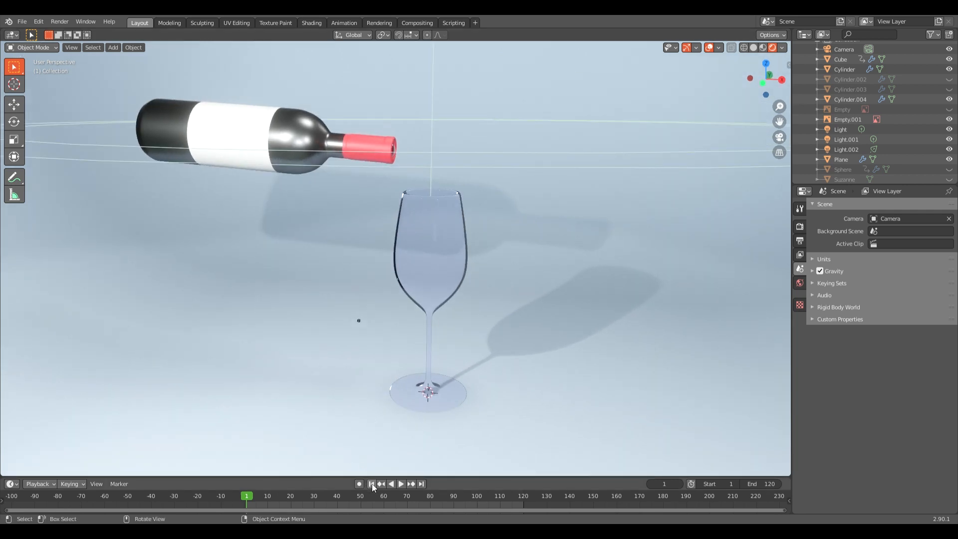
Examine the wine glass's wall thickness, inner bowl and stem in wireframe, and return to rendered shading
left_click(424, 254)
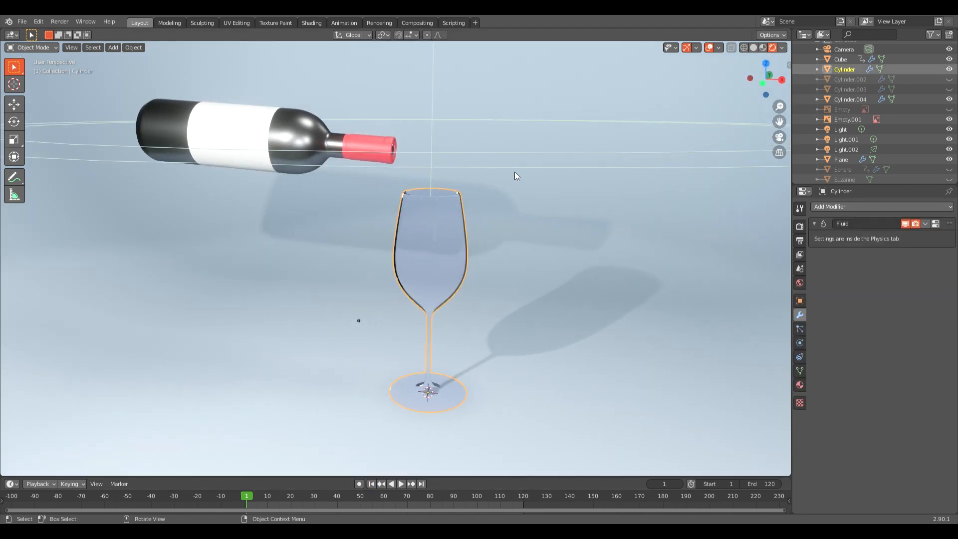
scroll(487, 250, "up", 7)
key("z")
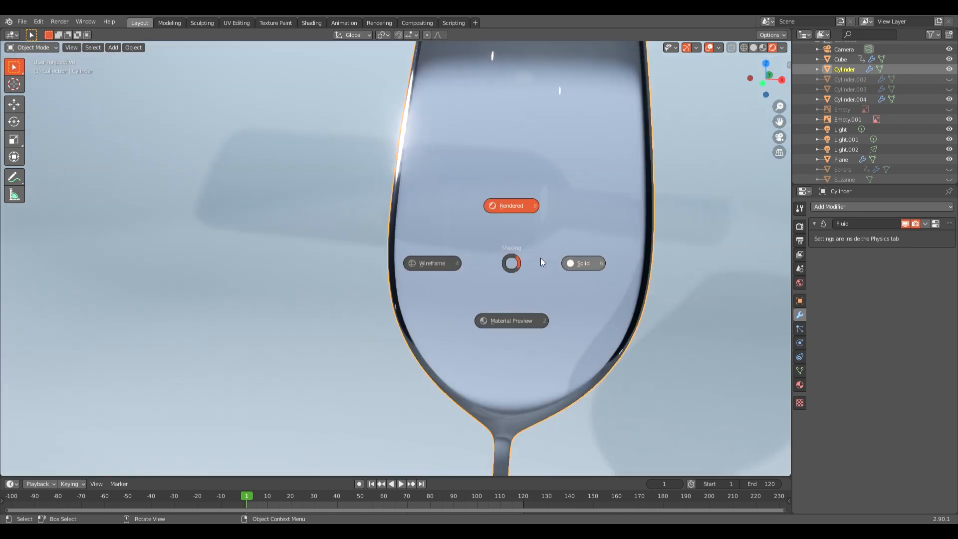
left_click(544, 257)
mouse_move(488, 245)
middle_mouse_down()
mouse_move(453, 313)
mouse_move(439, 314)
mouse_move(446, 302)
mouse_move(415, 239)
mouse_move(358, 330)
middle_mouse_up()
key("z")
left_click(415, 298)
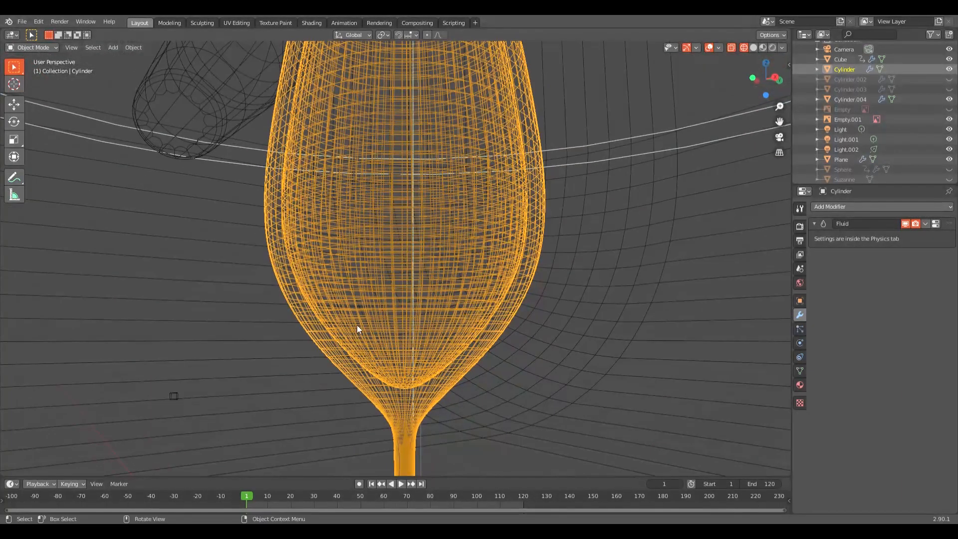
middle_click_drag(432, 184, 431, 130, "shift")
middle_click_drag(396, 356, 404, 248, "shift")
middle_click_drag(407, 431, 420, 455, "shift")
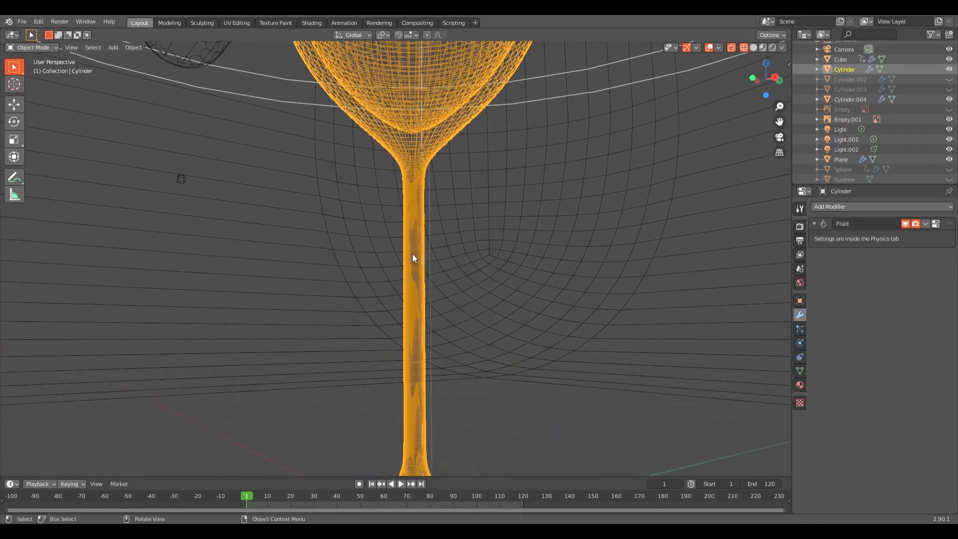
middle_click_drag(412, 182, 402, 347, "shift")
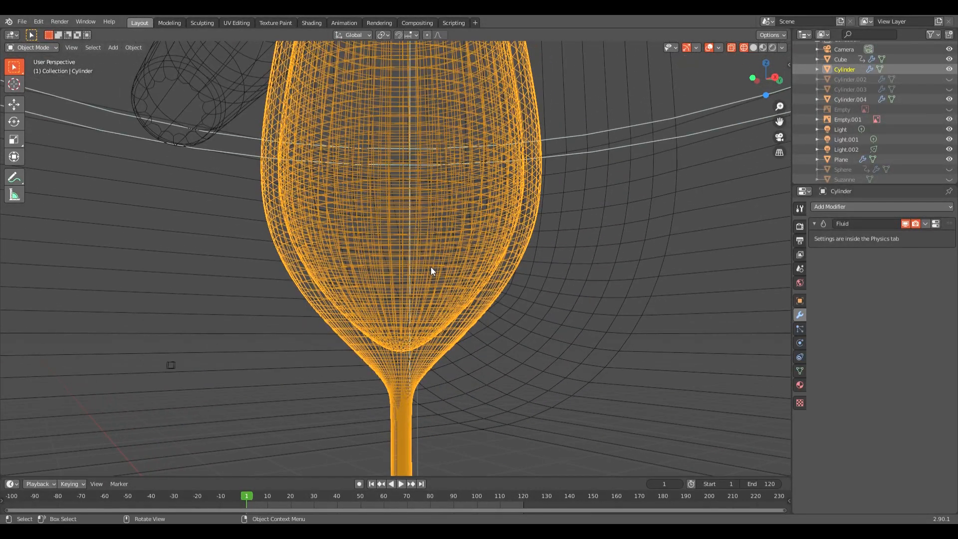
key("z")
left_click(430, 209)
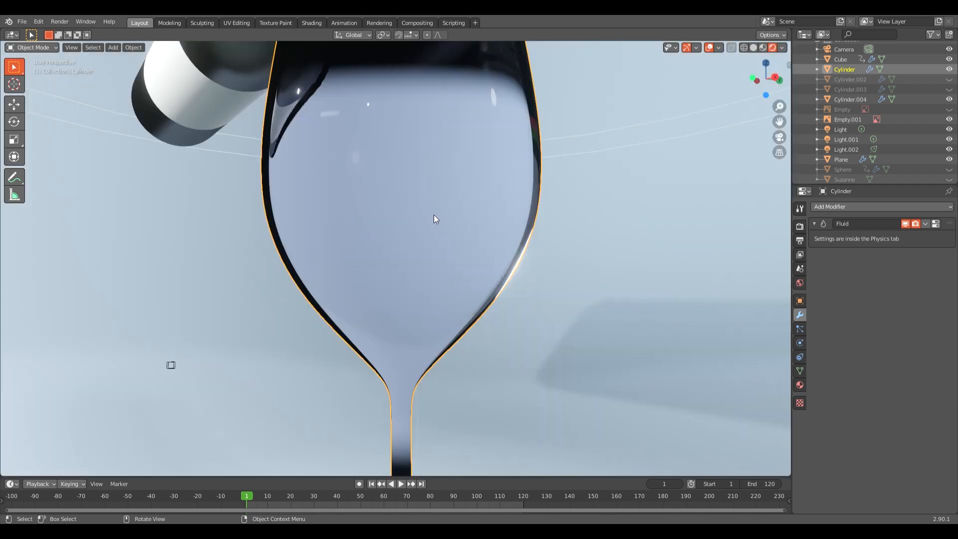
middle_click_drag(434, 218, 549, 206)
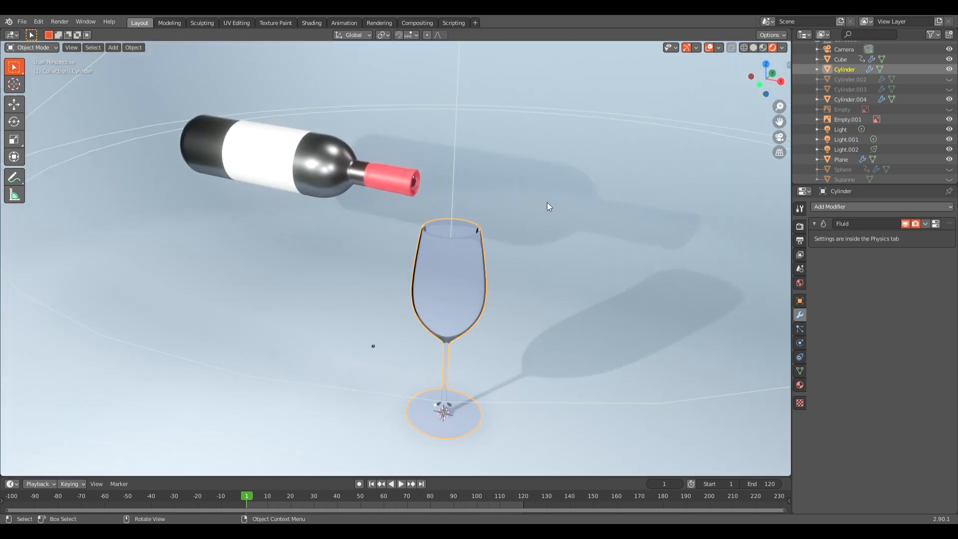
Examine the two point lights beside the bottle and glass, and show the light settings of the second one
scroll(450, 310, "down", 2)
middle_click_drag(340, 321, 398, 362)
left_click(381, 339)
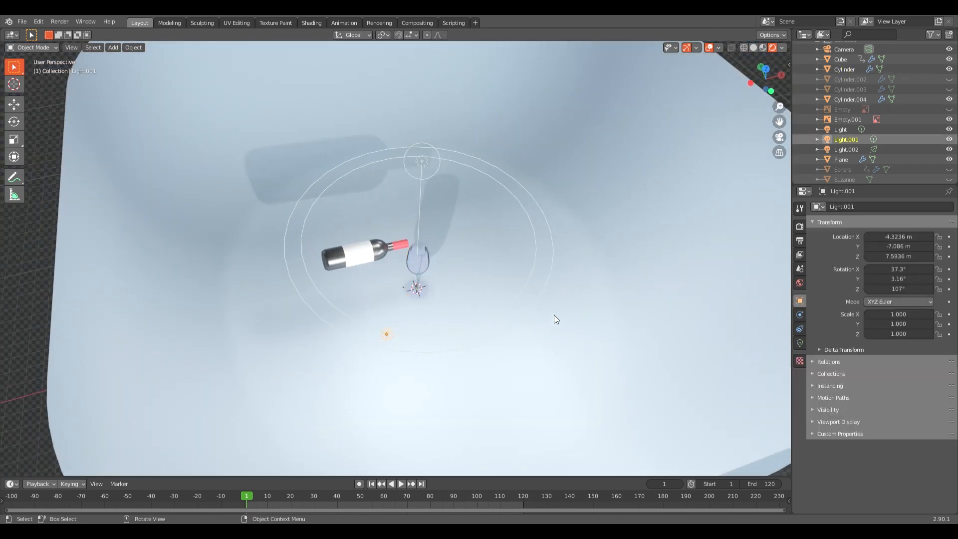
middle_click_drag(554, 315, 596, 243)
left_click(602, 242)
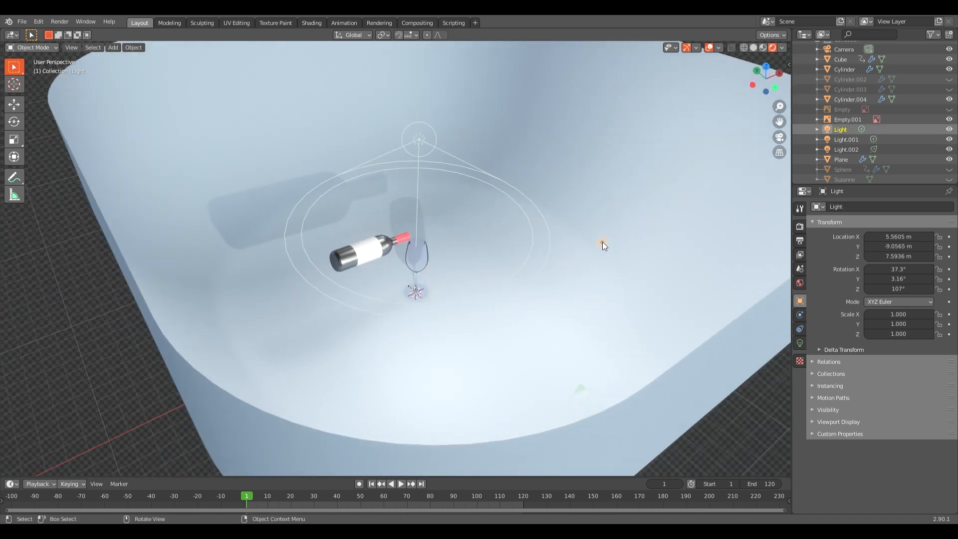
left_click(801, 343)
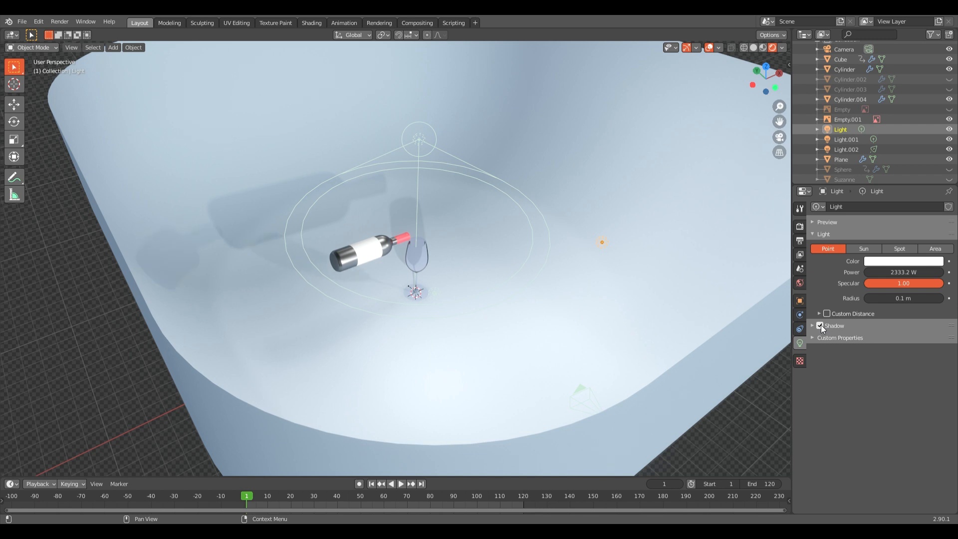
Move the animation to frame 52 and select the poured wine to inspect the fluid inside the glass
left_click(418, 295)
scroll(556, 265, "down", 6)
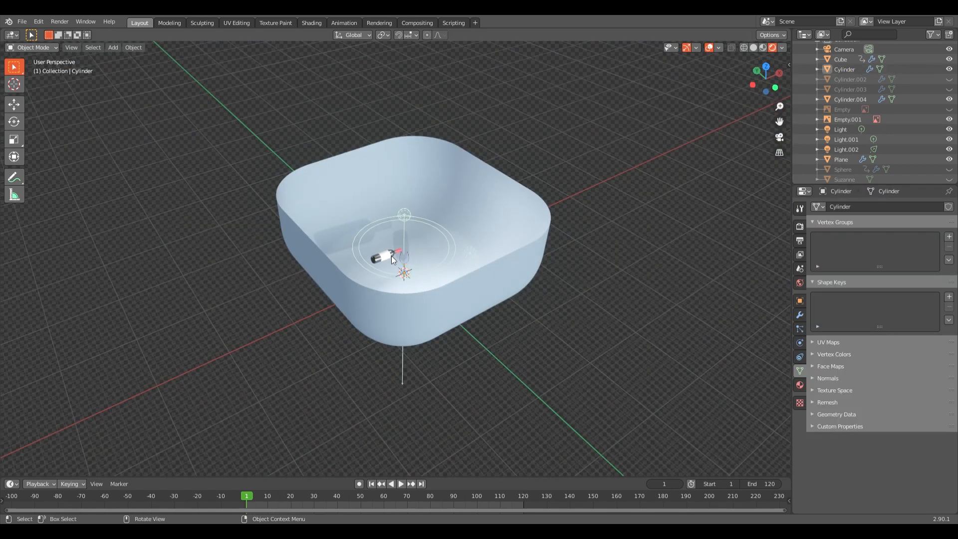
scroll(407, 258, "up", 10)
middle_click_drag(407, 258, 498, 267)
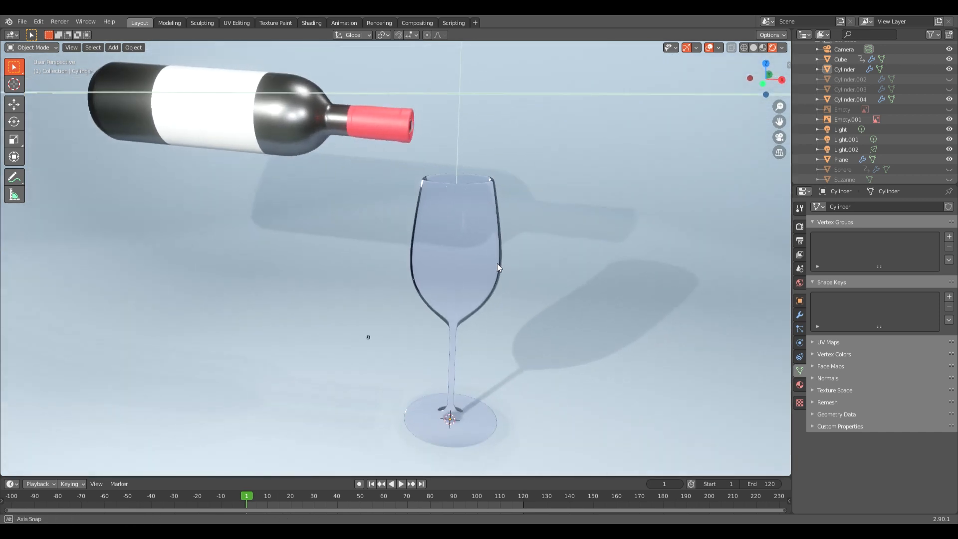
scroll(460, 252, "down", 4)
scroll(468, 253, "up", 4)
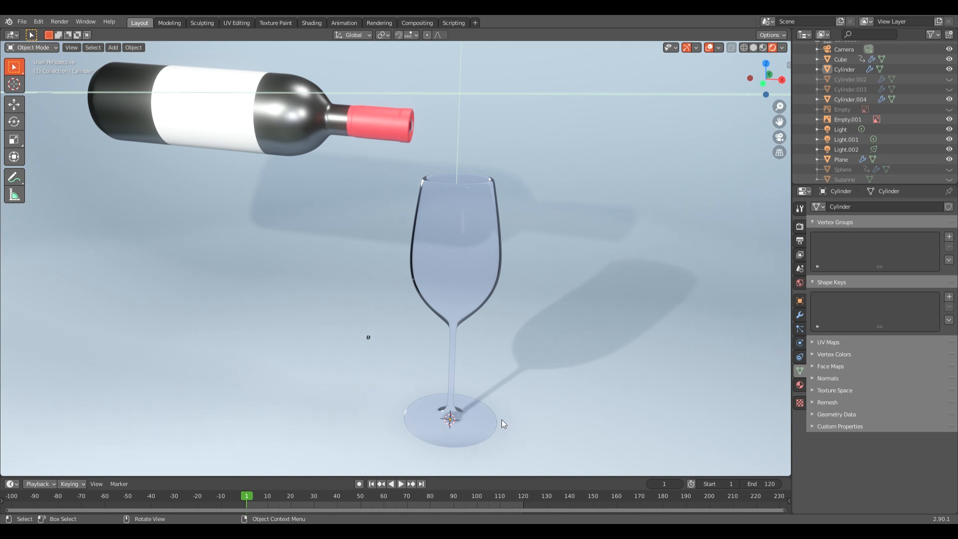
left_click(364, 498)
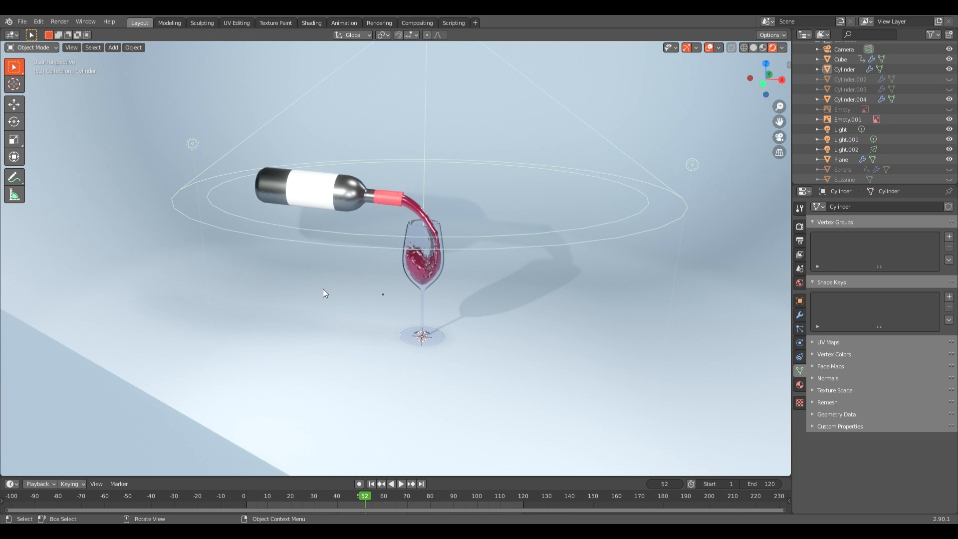
scroll(323, 289, "up", 4)
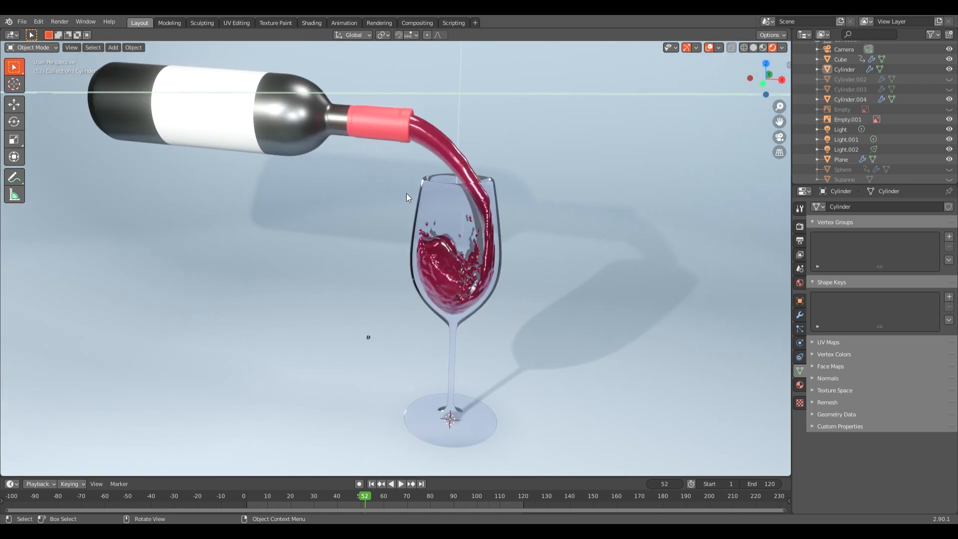
left_click(450, 155)
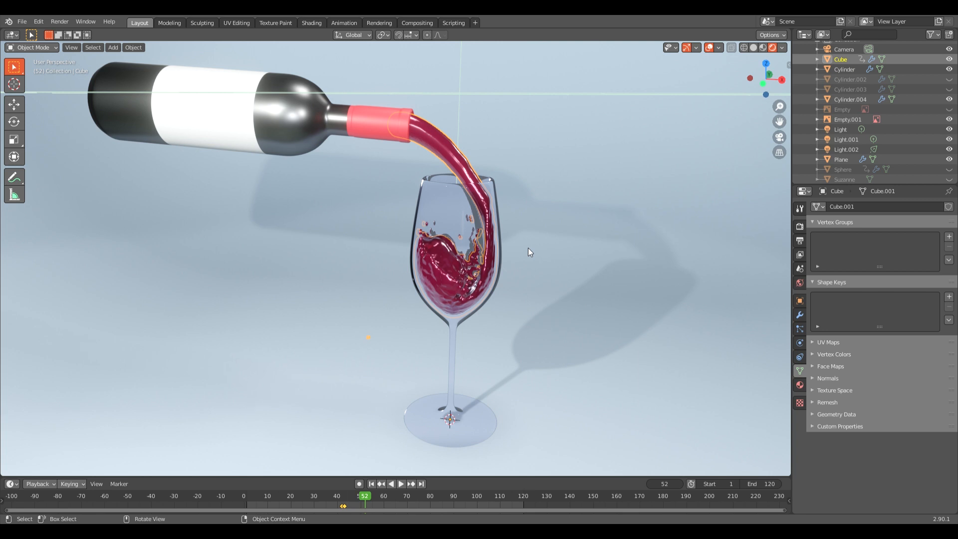
middle_click_drag(504, 243, 448, 254)
scroll(337, 240, "up", 3)
scroll(501, 274, "down", 4)
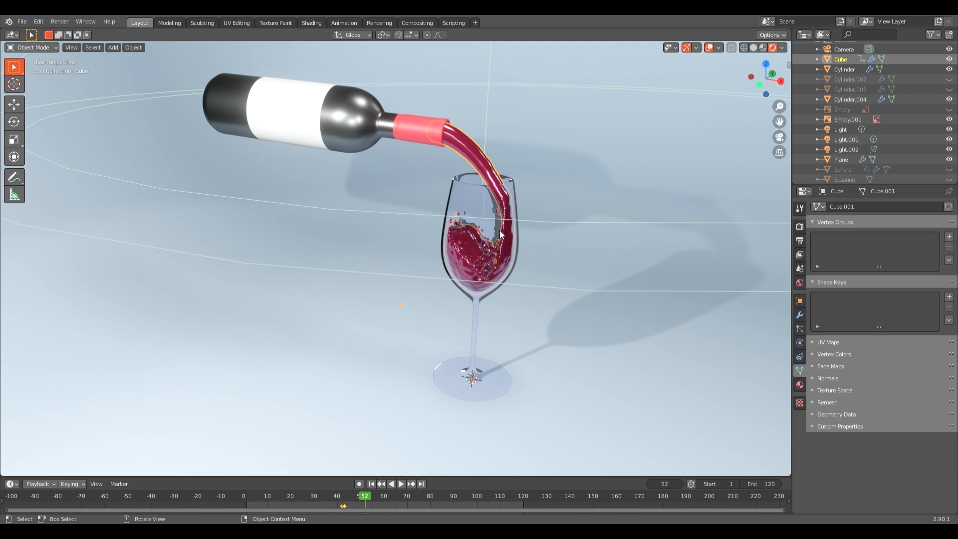
Select the wine glass and open its material settings
left_click(473, 212)
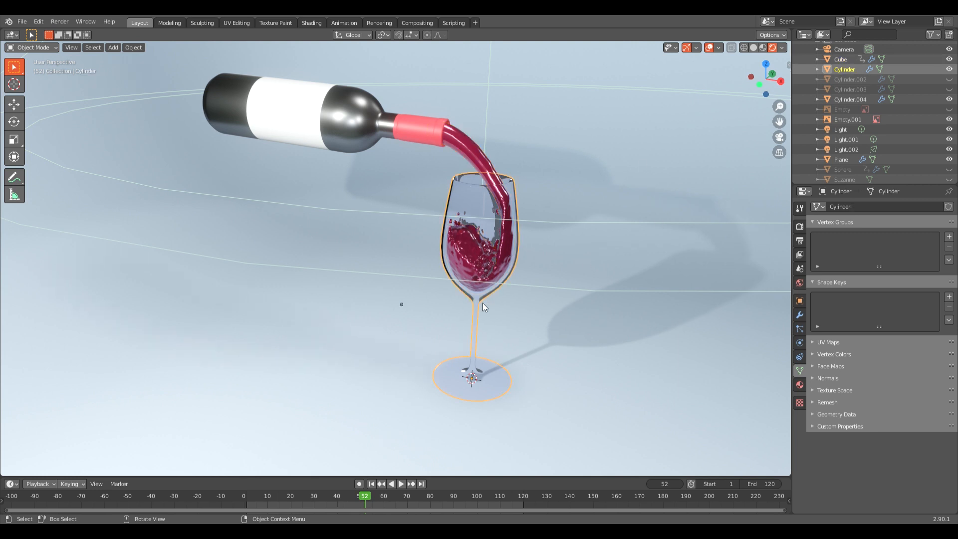
scroll(484, 303, "up", 5)
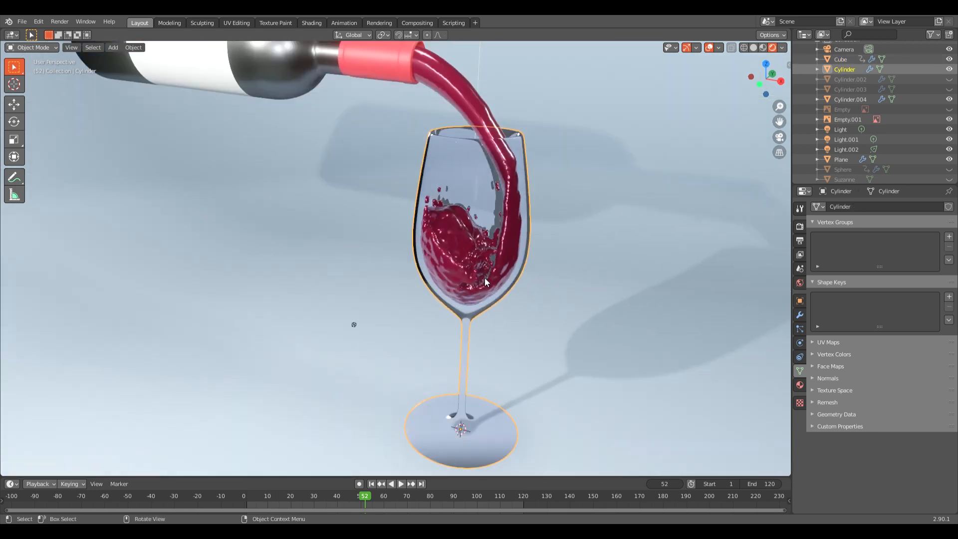
scroll(485, 277, "down", 2)
middle_click_drag(397, 268, 397, 279, "shift")
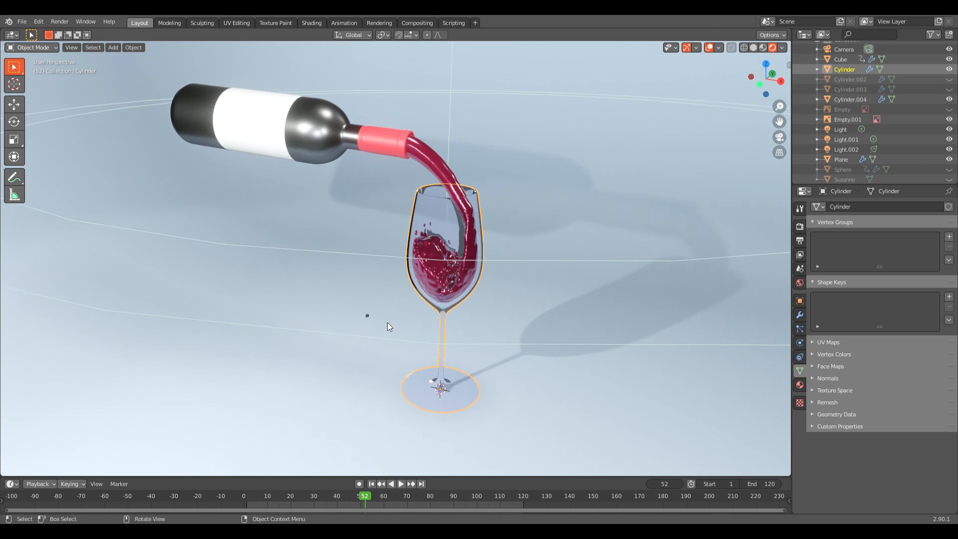
scroll(438, 307, "up", 4)
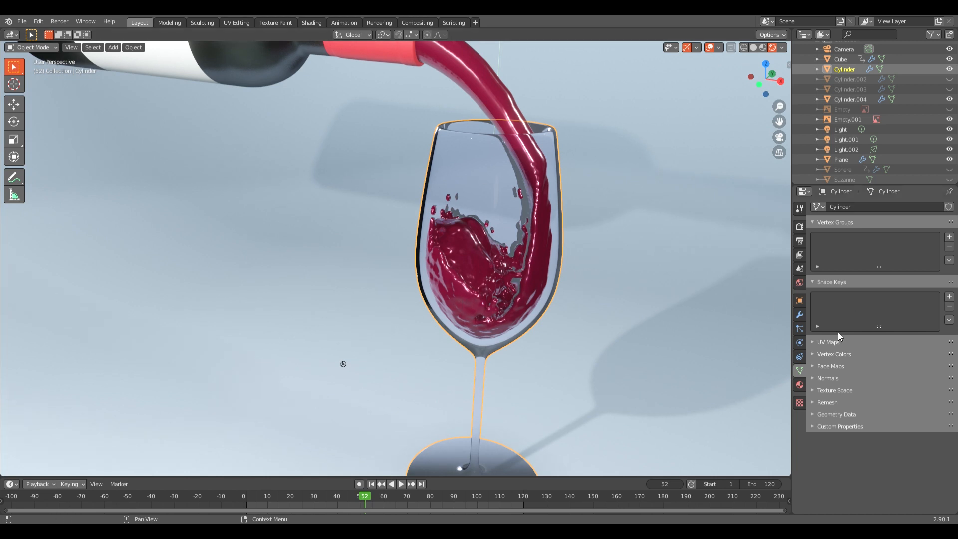
left_click(800, 315)
left_click(801, 385)
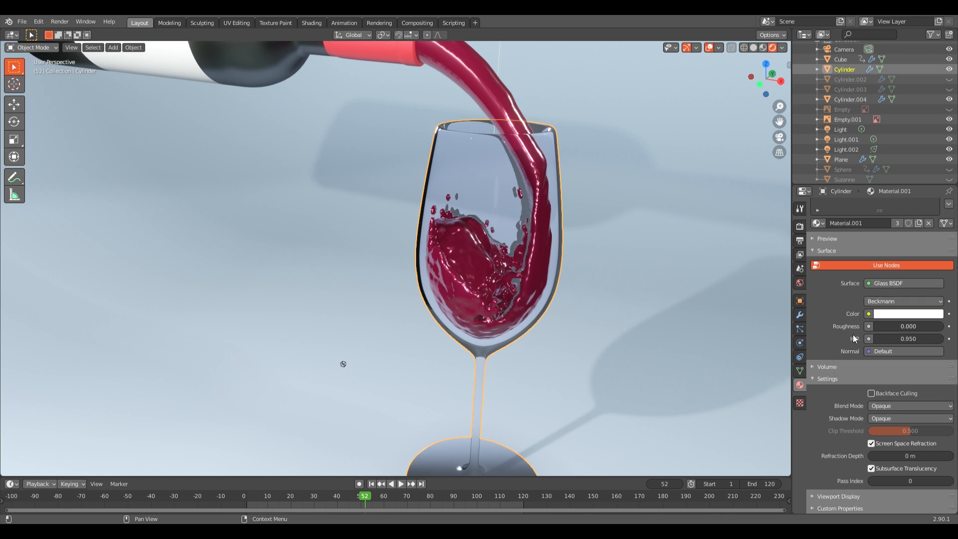
Try an IOR of 77.550 on the wine glass's Glass BSDF, settle on 1.450, and check the wine's refraction
left_click_drag(917, 340, 956, 340)
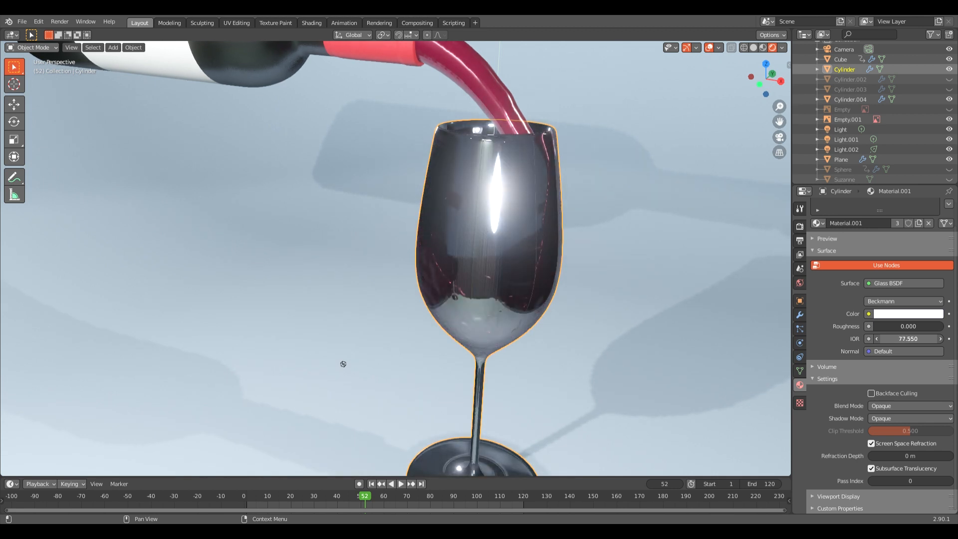
left_click_drag(956, 340, 917, 342)
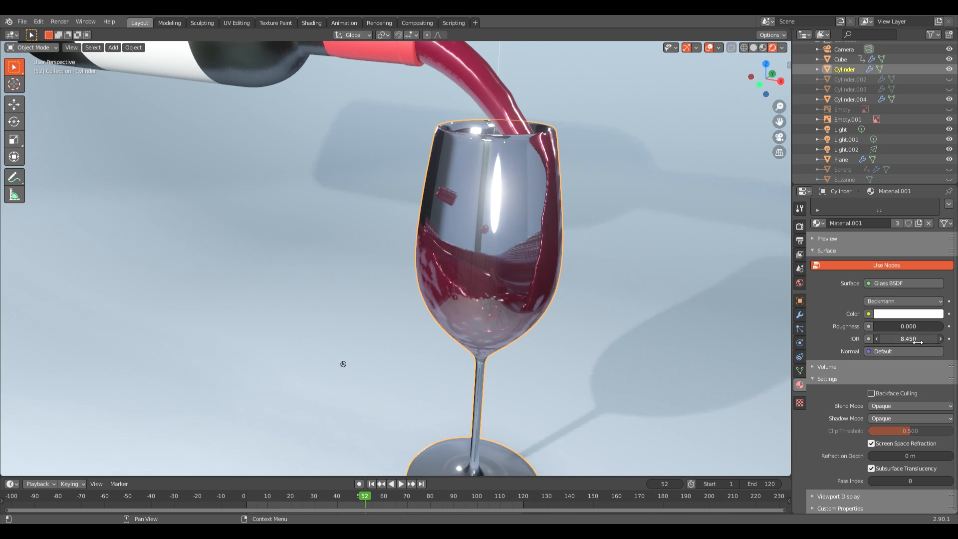
left_click(917, 343)
type("1.45")
key("Return")
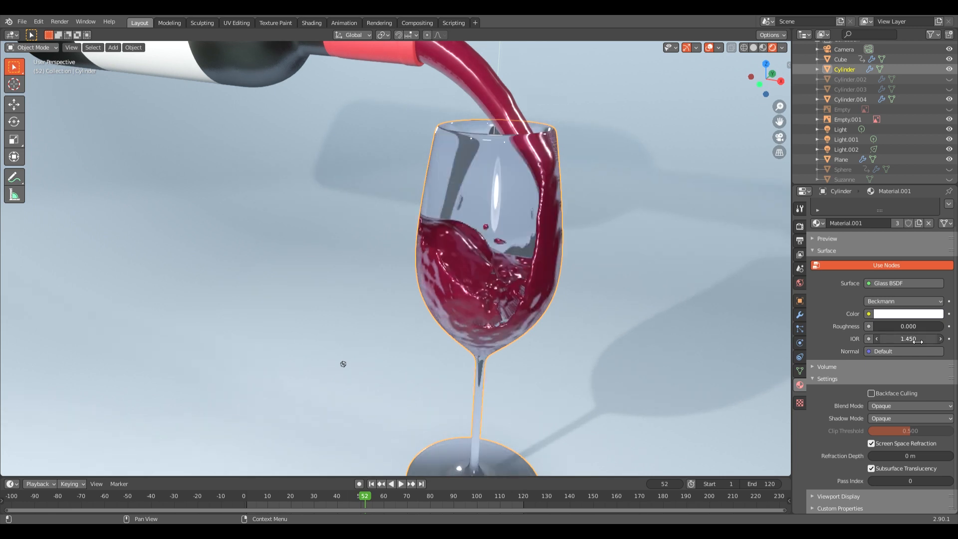
middle_click_drag(563, 366, 511, 323)
scroll(511, 323, "up", 1)
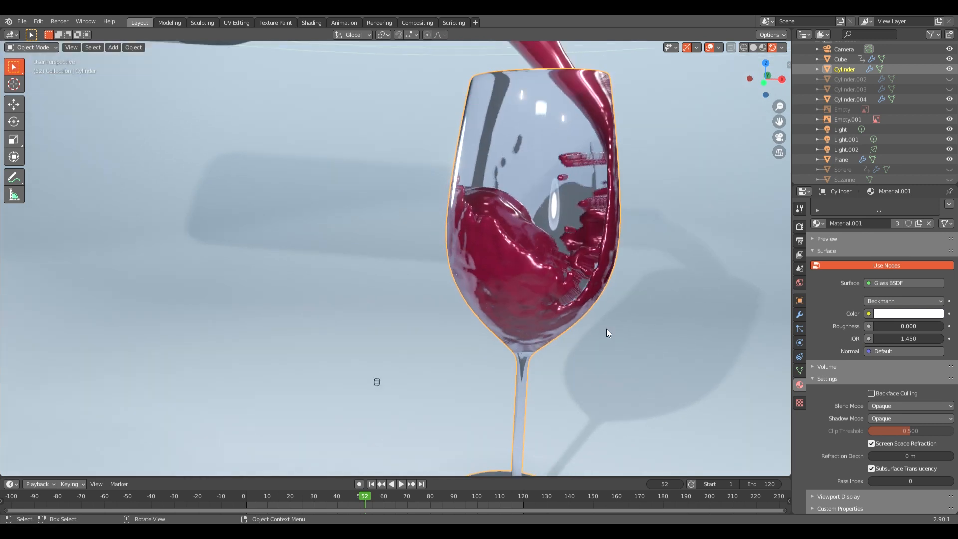
middle_click_drag(606, 329, 563, 310, "shift")
scroll(506, 323, "down", 1)
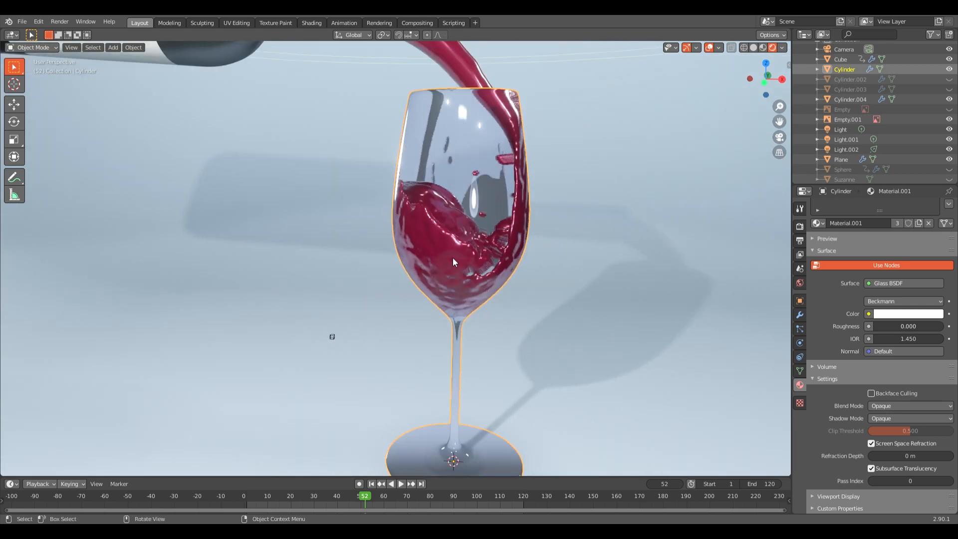
middle_click_drag(453, 258, 445, 232)
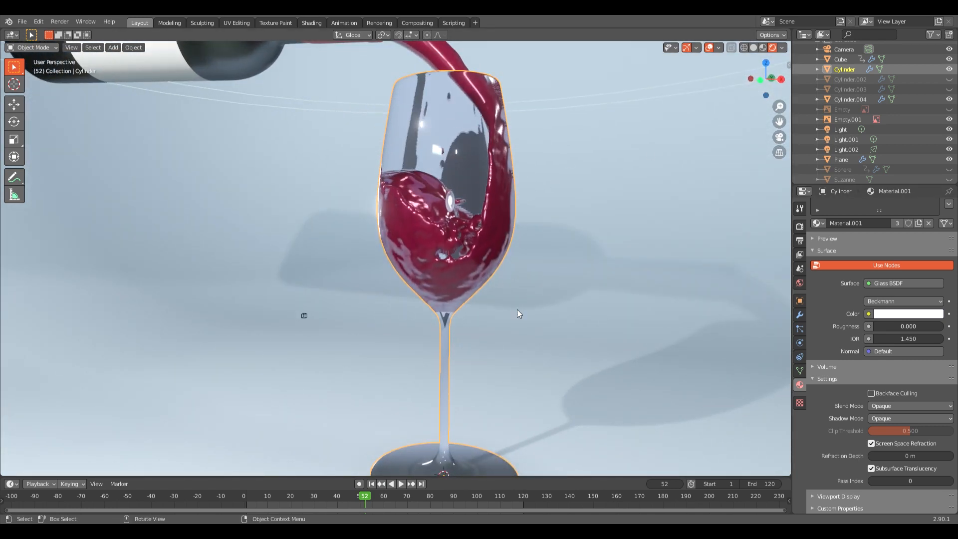
Try an IOR of 0.890 on the wine glass's Glass BSDF and settle on 0.950
left_click_drag(919, 342, 893, 342)
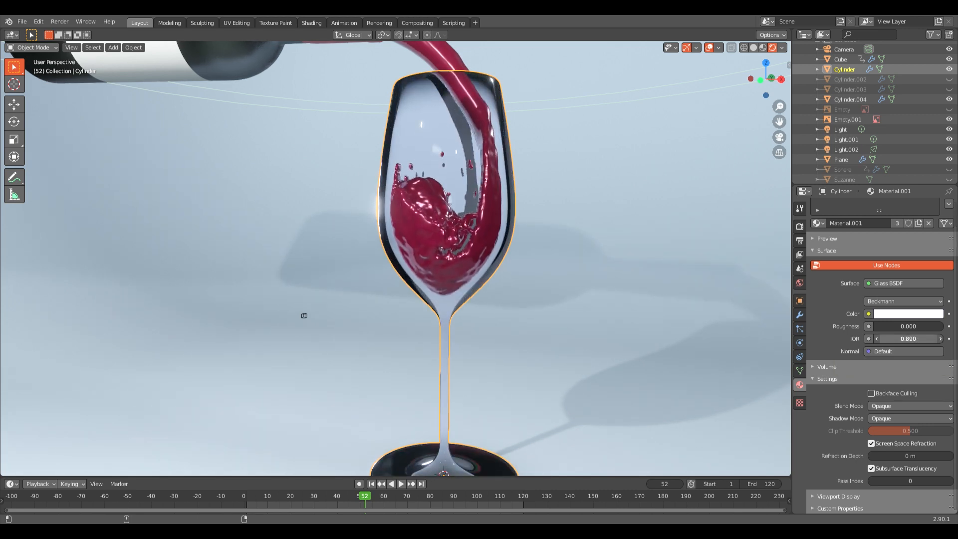
left_click(919, 342)
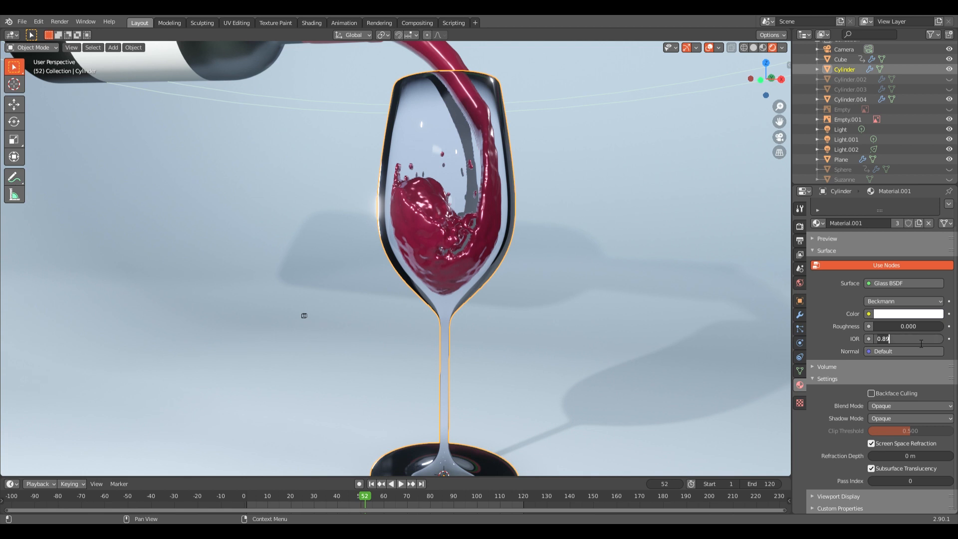
type(".95")
key("Return")
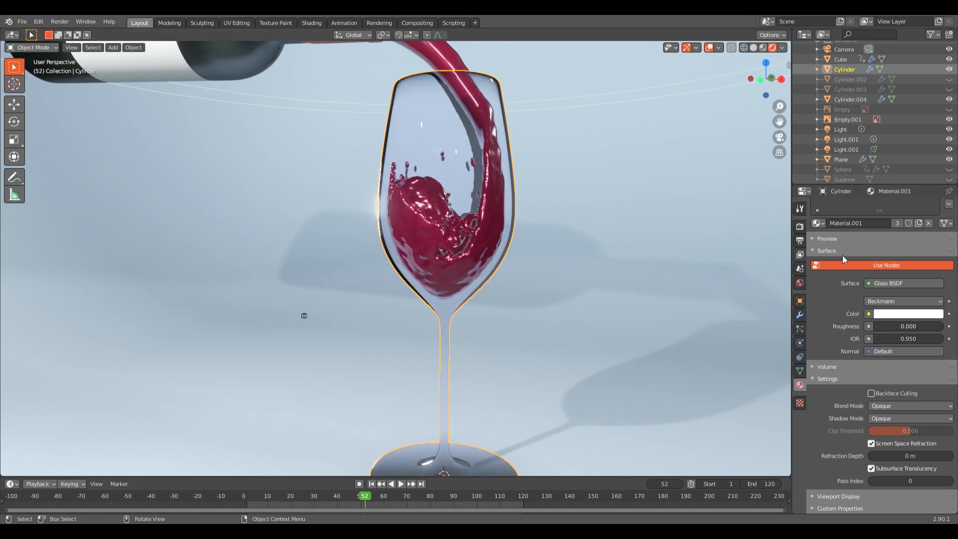
mouse_move(909, 339)
left_mouse_down()
mouse_move(924, 339)
mouse_move(834, 339)
mouse_move(911, 339)
left_mouse_up()
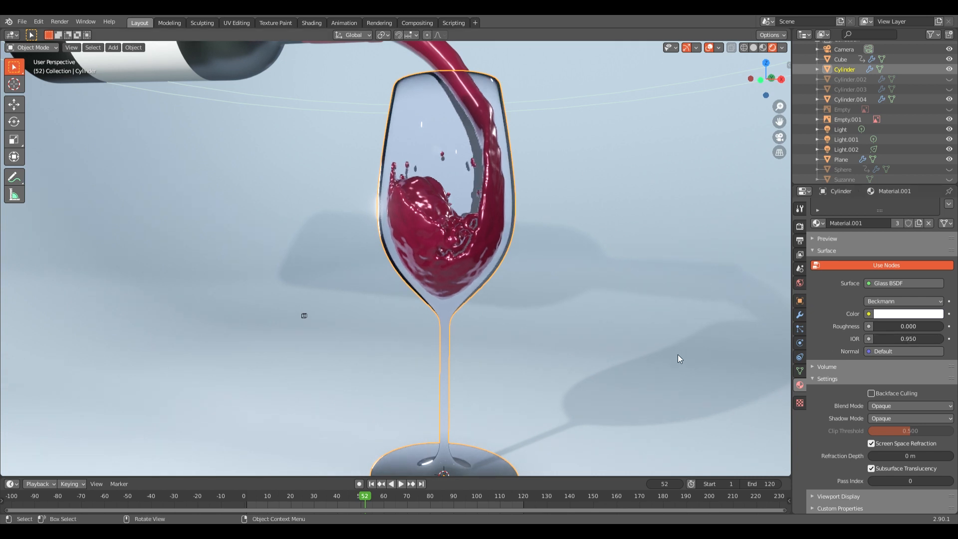
Deselect the wine glass and examine it within the curved backdrop from afar and up close
scroll(474, 268, "down", 3)
scroll(474, 268, "up", 1)
middle_click_drag(438, 236, 448, 250)
scroll(448, 250, "down", 10)
key("alt+a")
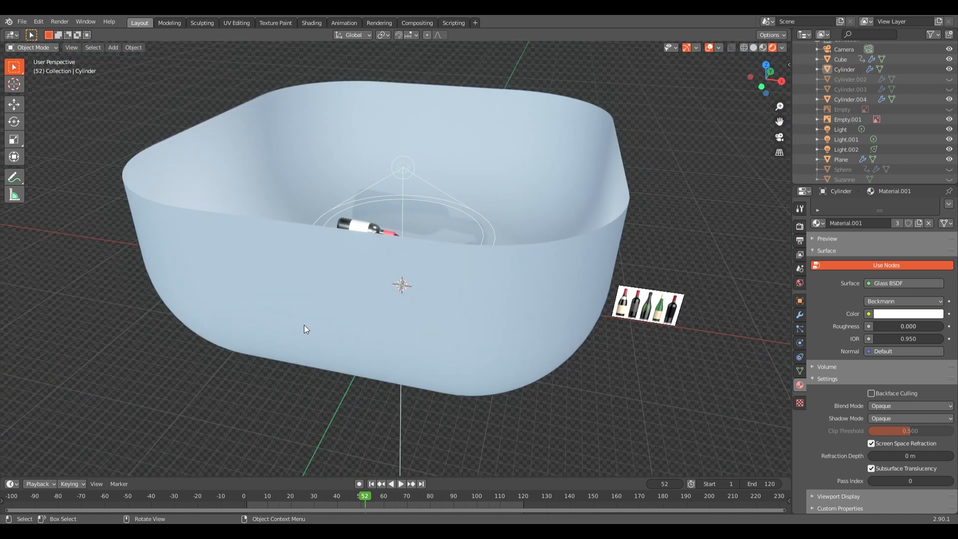
scroll(304, 325, "up", 8)
scroll(471, 316, "up", 3)
middle_click_drag(471, 316, 471, 283)
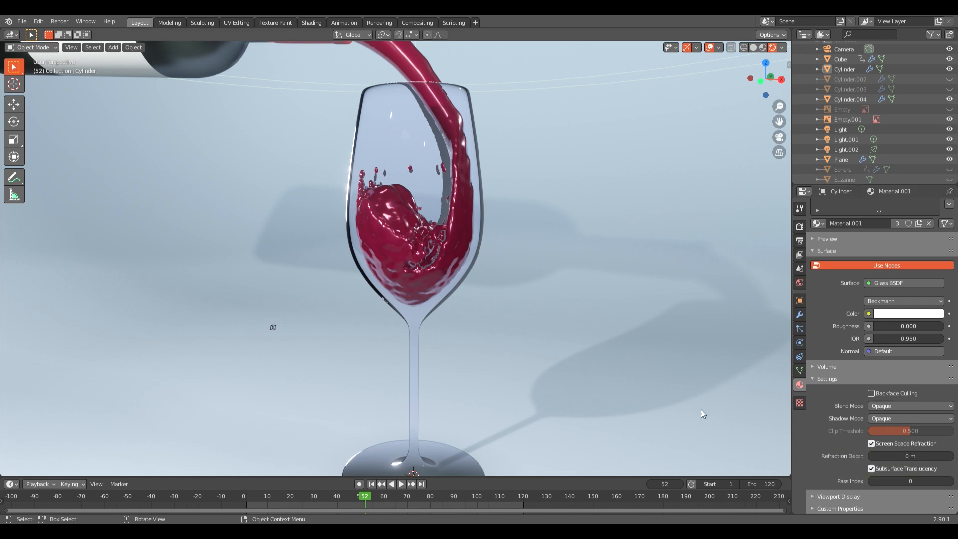
Switch the glass material's Screen Space Refraction and Subsurface Translucency off and back on to compare their effect
left_click(871, 443)
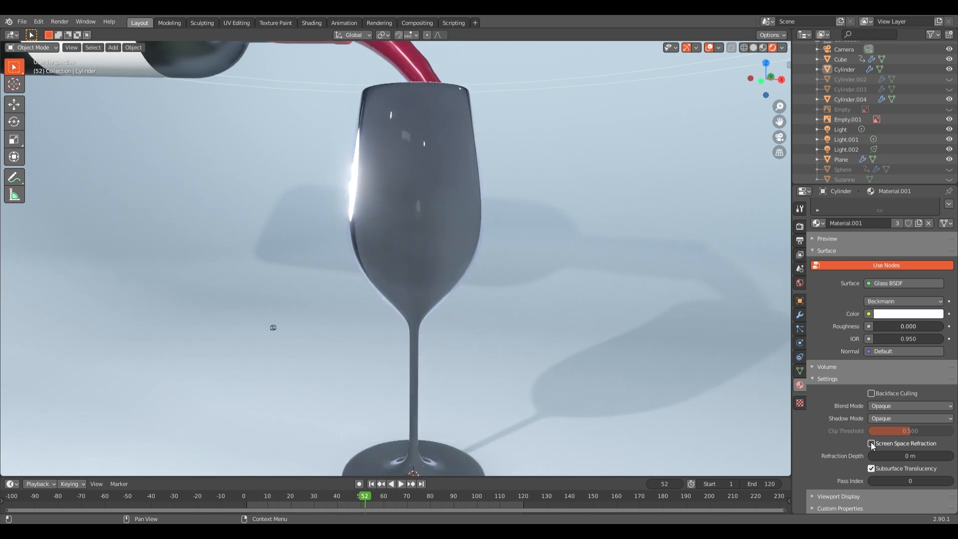
left_click(872, 443)
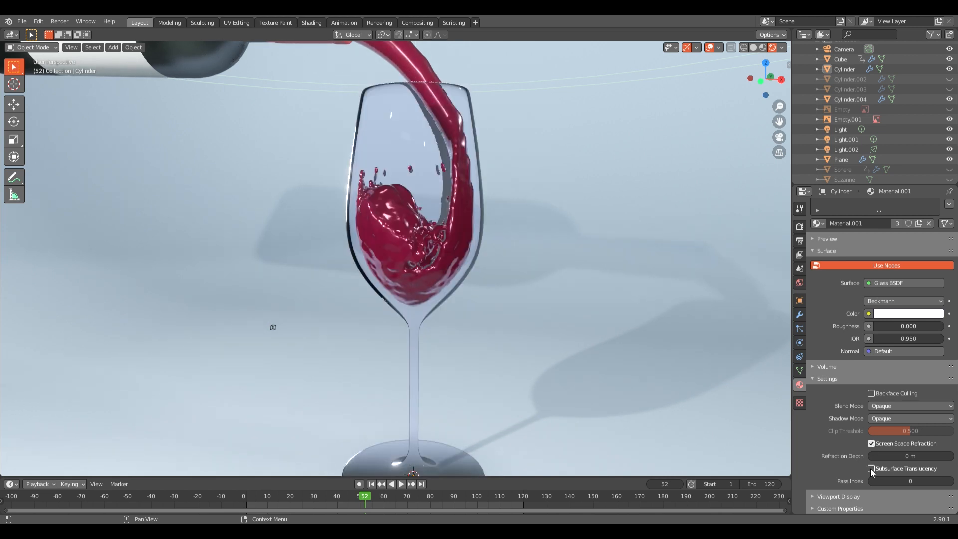
left_click(871, 469)
Try a roughness of 0.894 on the glass while playing the pour, rewind to frame 1, and restore roughness to 0.000
left_click_drag(912, 327, 936, 327)
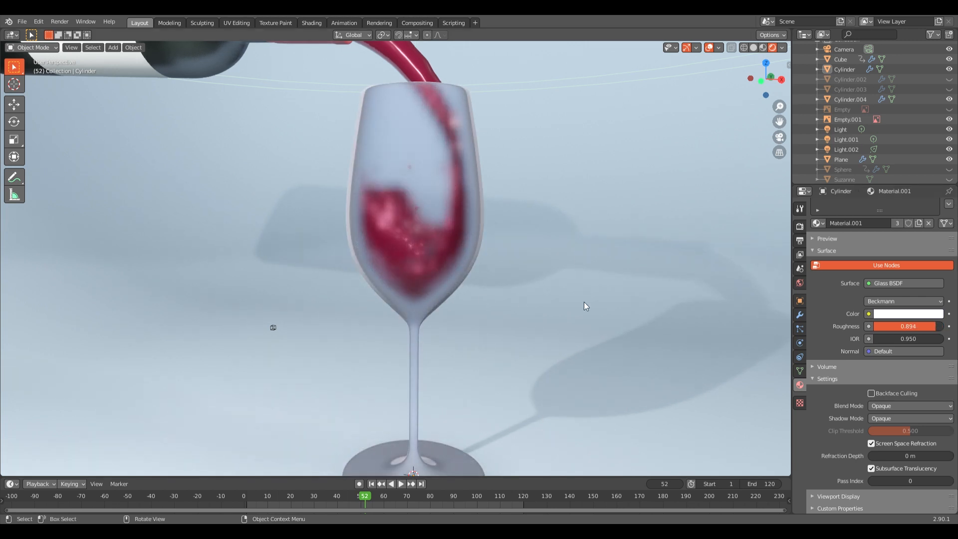
left_click(402, 484)
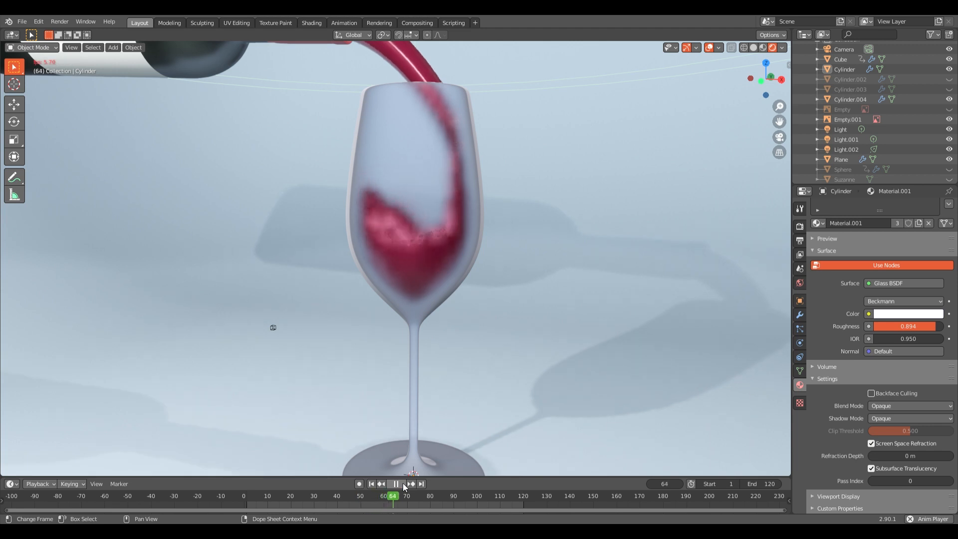
left_click(399, 483)
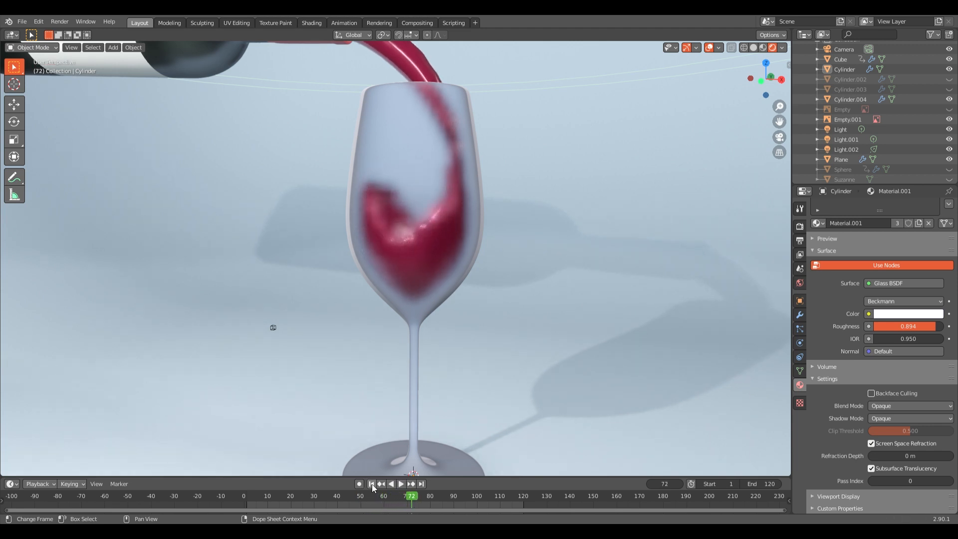
left_click(373, 484)
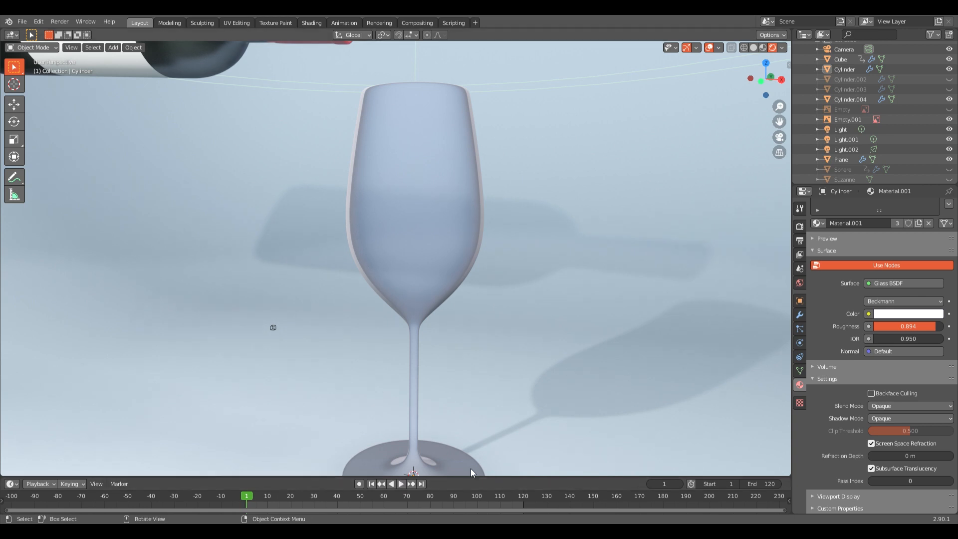
left_click_drag(935, 326, 874, 326)
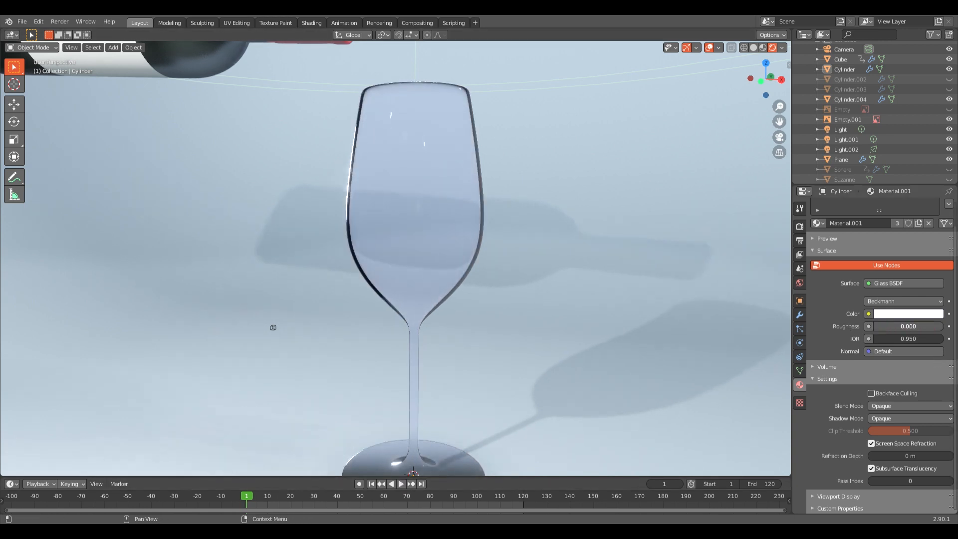
Play the pour up to frame 32 and set the glass's roughness to 0.426, checking the refraction from several angles
left_click(400, 484)
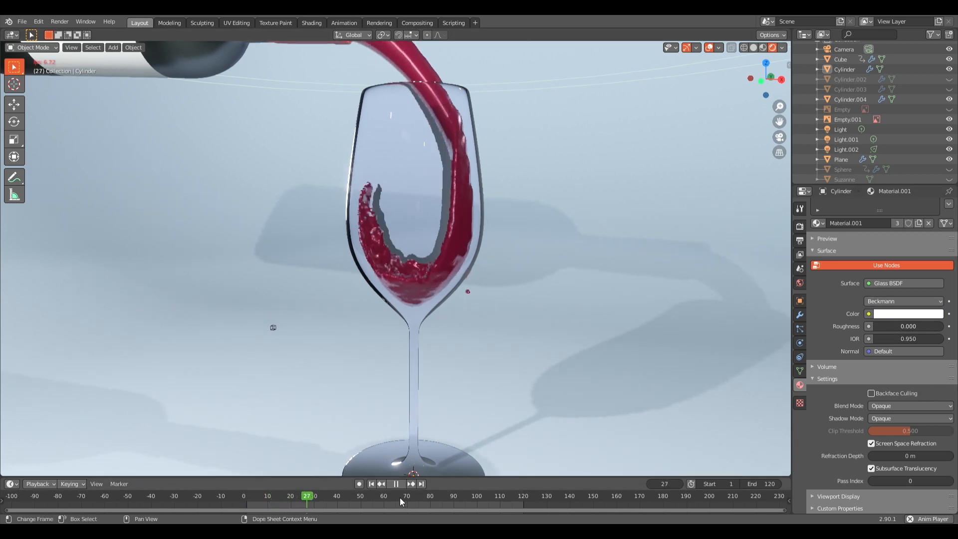
left_click(398, 485)
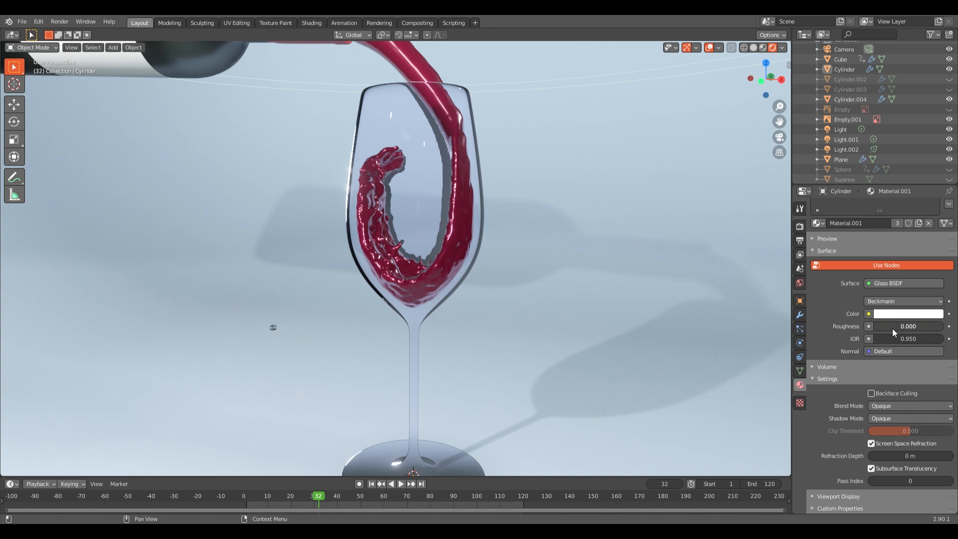
left_click_drag(895, 333, 925, 333)
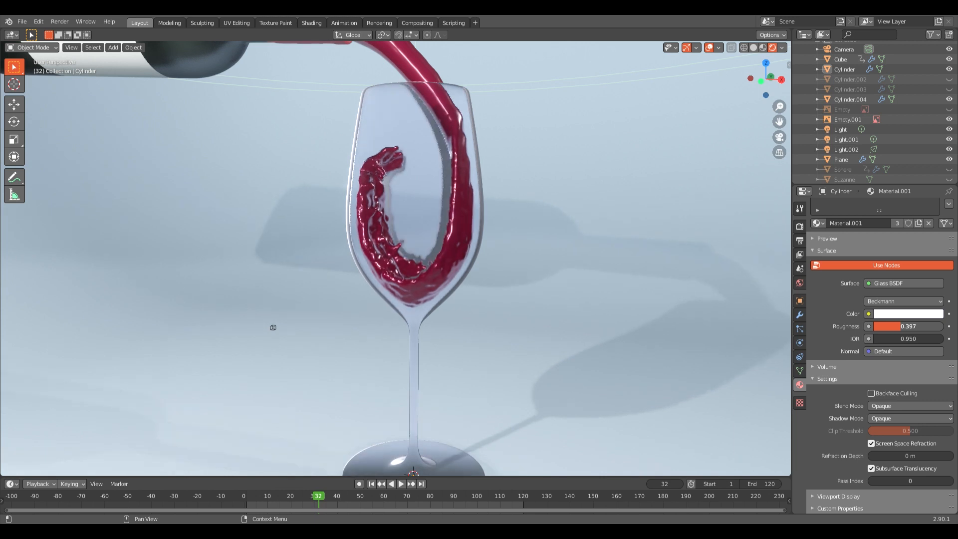
left_click_drag(925, 326, 924, 326)
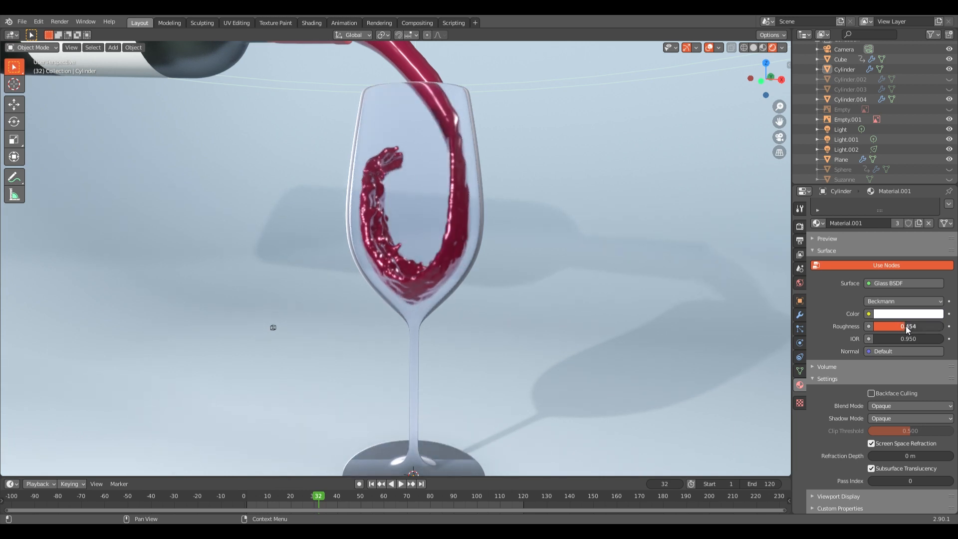
mouse_move(417, 196)
middle_mouse_down()
mouse_move(424, 232)
mouse_move(457, 245)
mouse_move(411, 229)
mouse_move(418, 215)
middle_mouse_up()
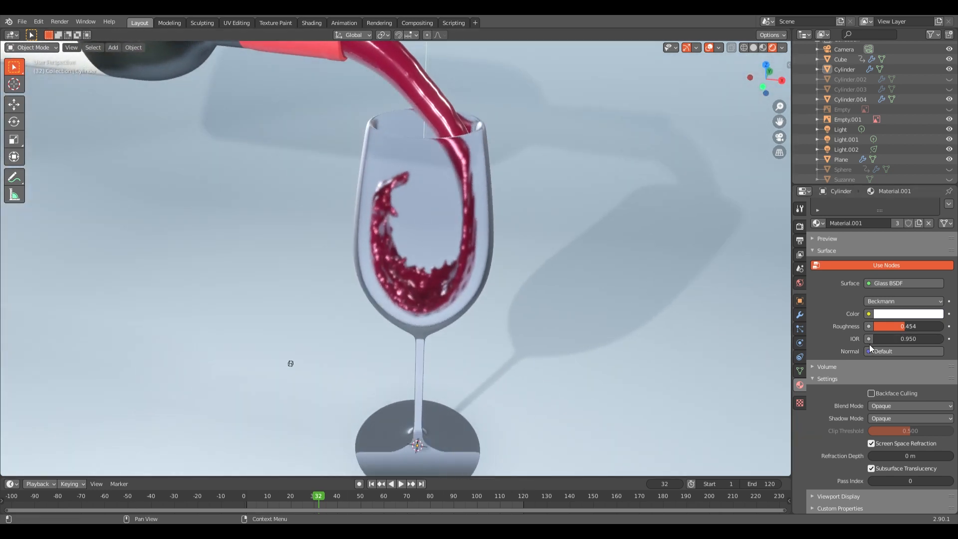
left_click_drag(906, 326, 903, 326)
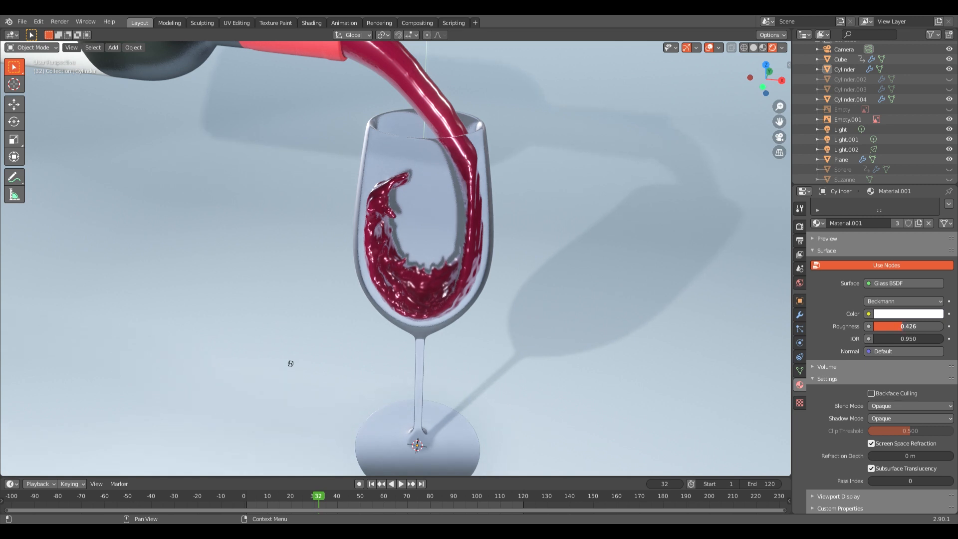
middle_click_drag(406, 259, 444, 266)
scroll(448, 266, "down", 2)
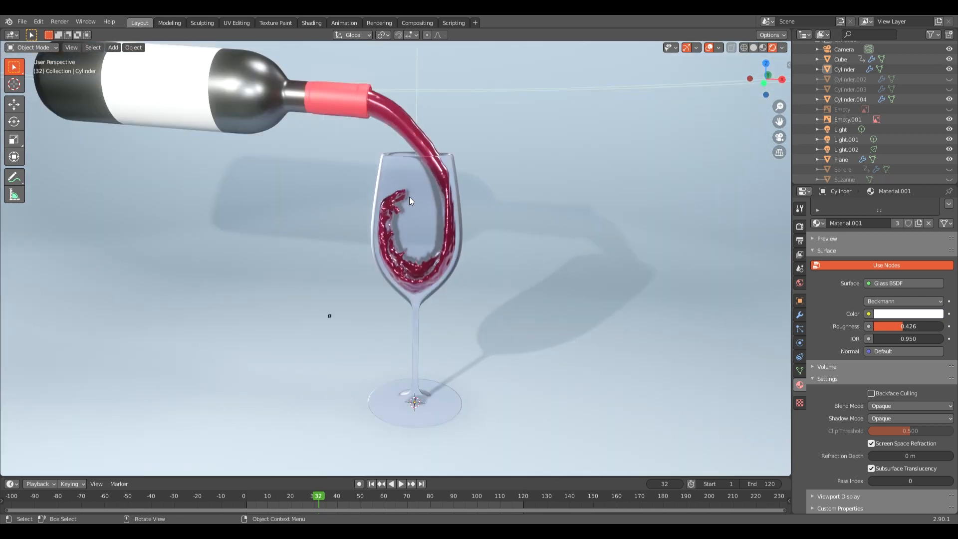
middle_click_drag(409, 196, 403, 216)
scroll(403, 216, "up", 2)
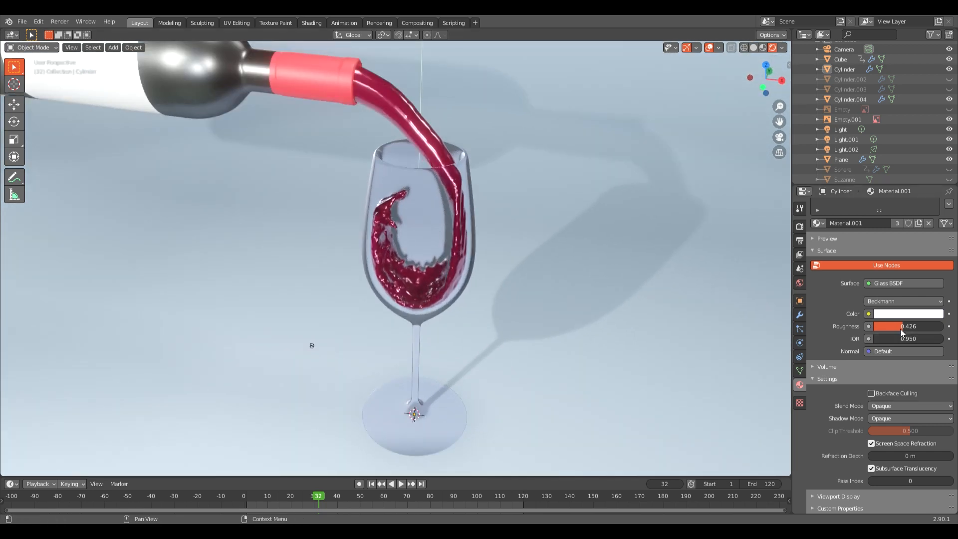
Select the poured wine and show its material's refraction settings
left_click(431, 125)
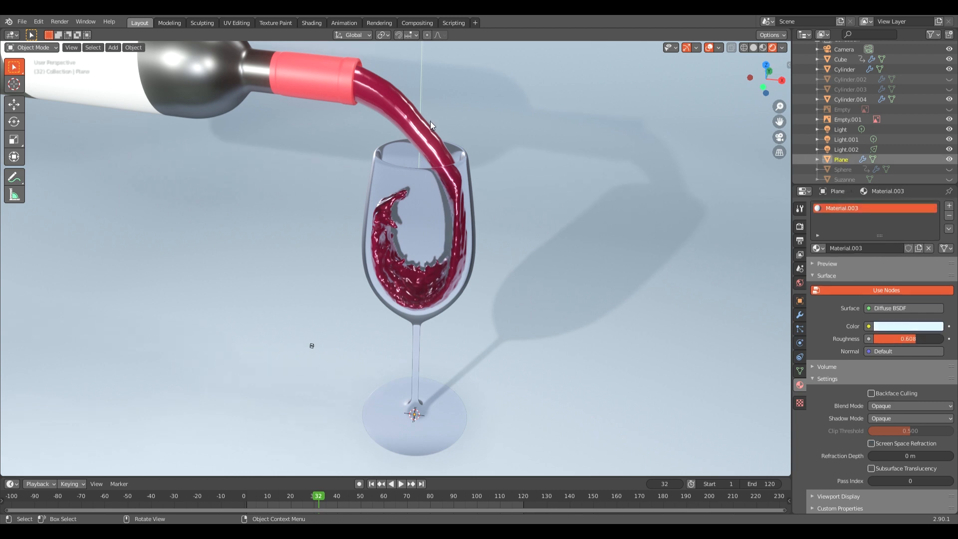
left_click(430, 121)
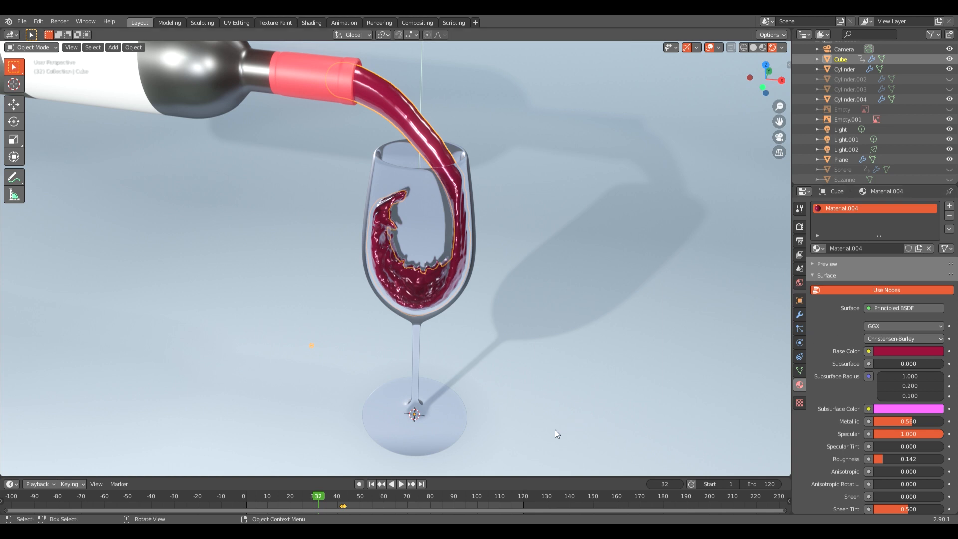
middle_click_drag(487, 343, 494, 315)
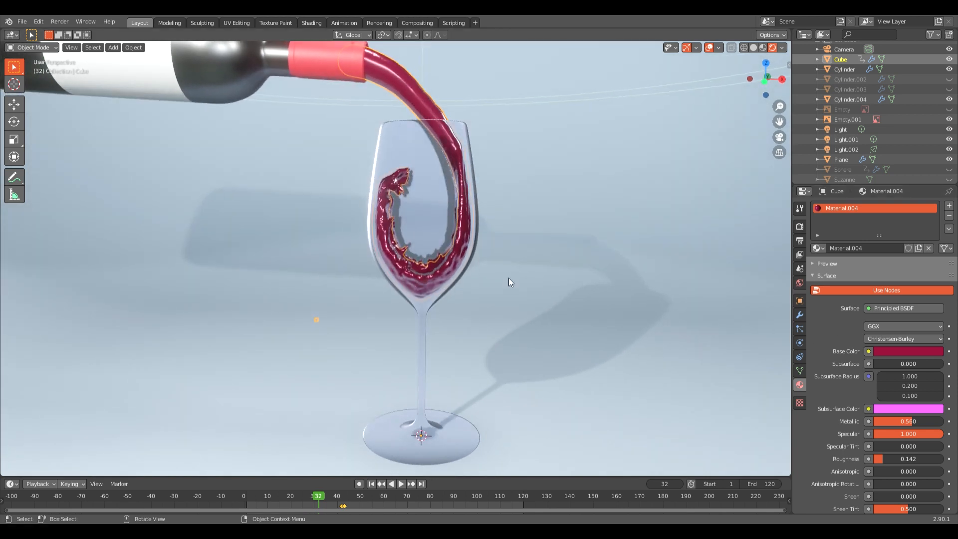
scroll(825, 327, "down", 7)
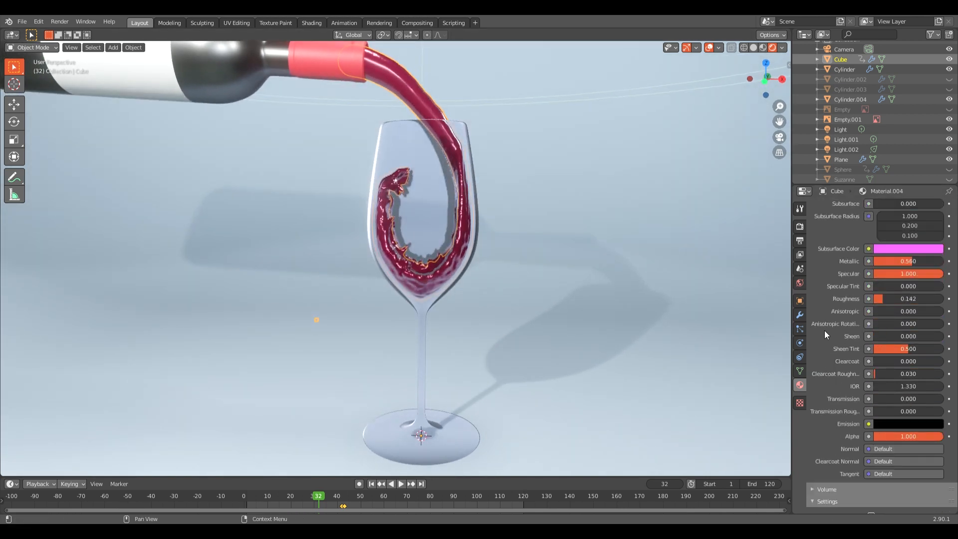
scroll(825, 335, "down", 5)
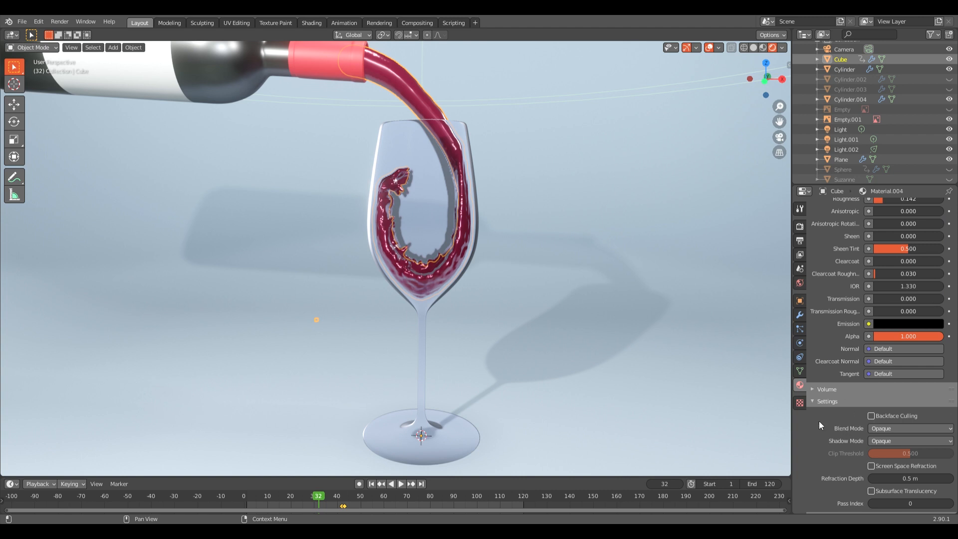
scroll(821, 422, "down", 2)
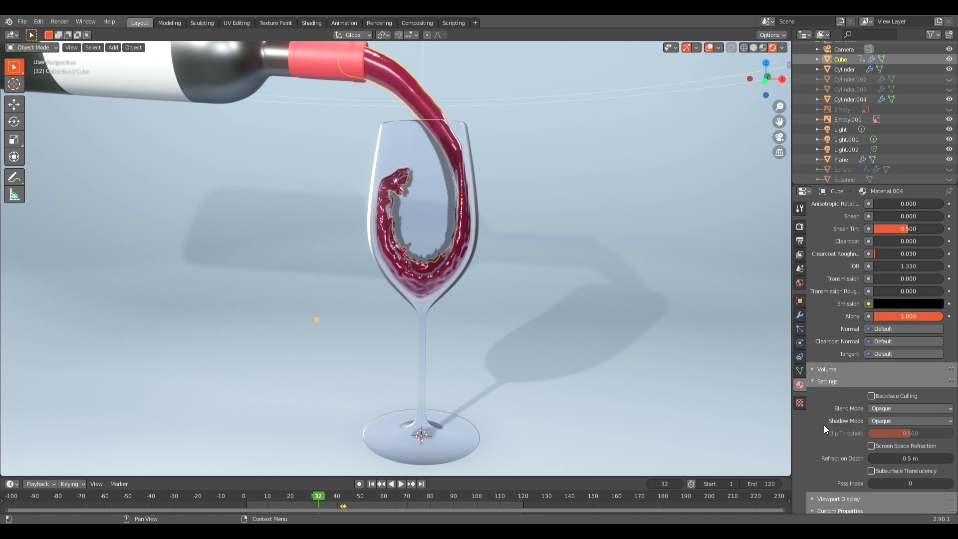
Enable Screen Space Refraction on the wine material, turn it off again, and inspect the wine up close
left_click(871, 444)
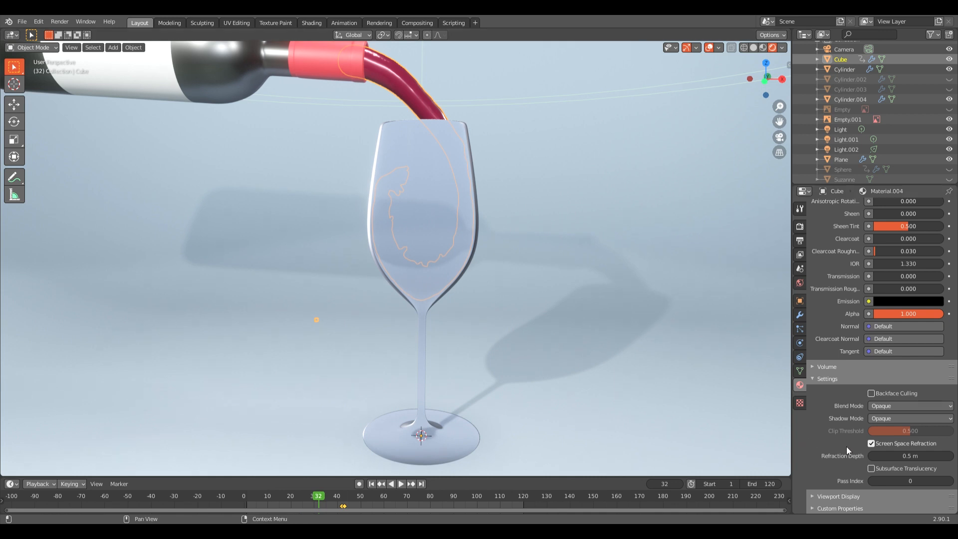
left_click(871, 443)
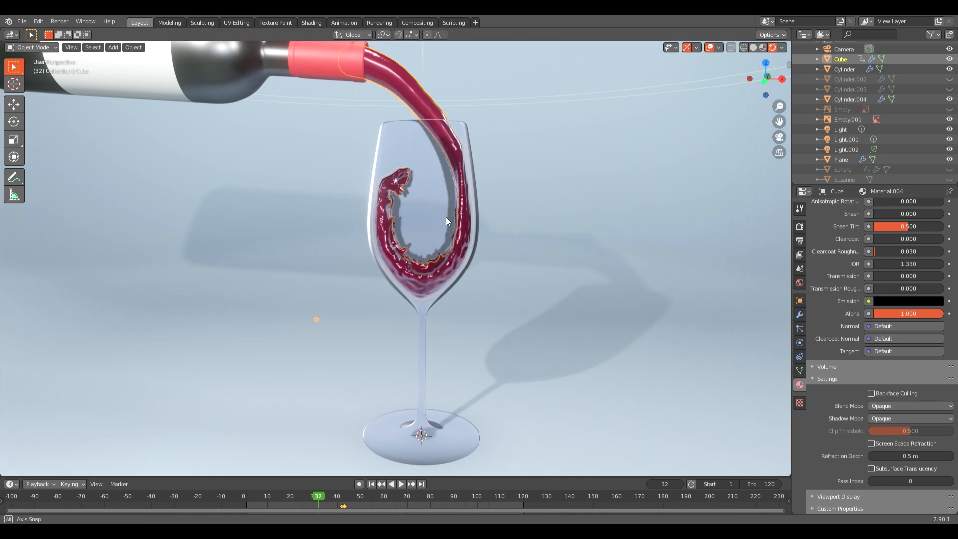
middle_click_drag(446, 216, 516, 199)
scroll(424, 245, "up", 2)
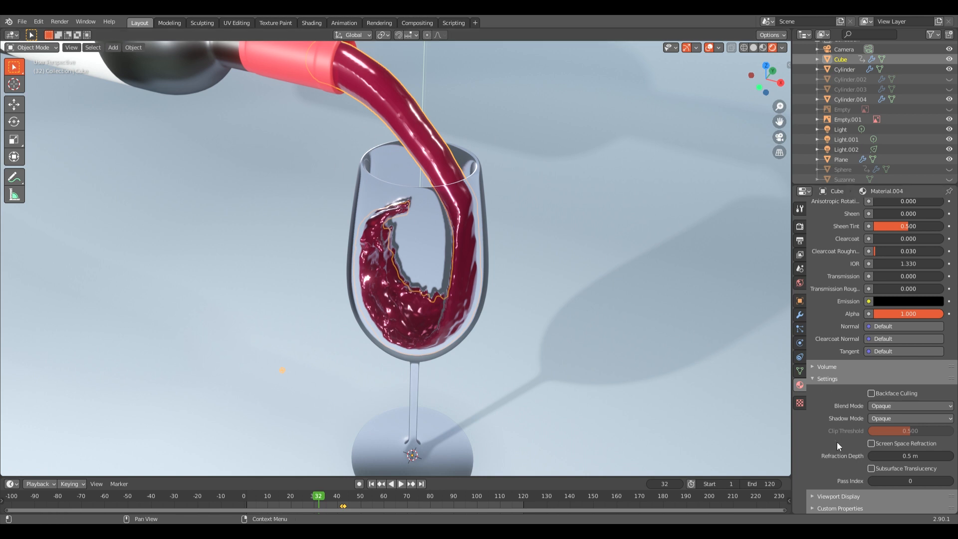
Show the wine material's surface settings and move the animation to frame 120 to examine the wine in the glass
scroll(837, 434, "up", 14)
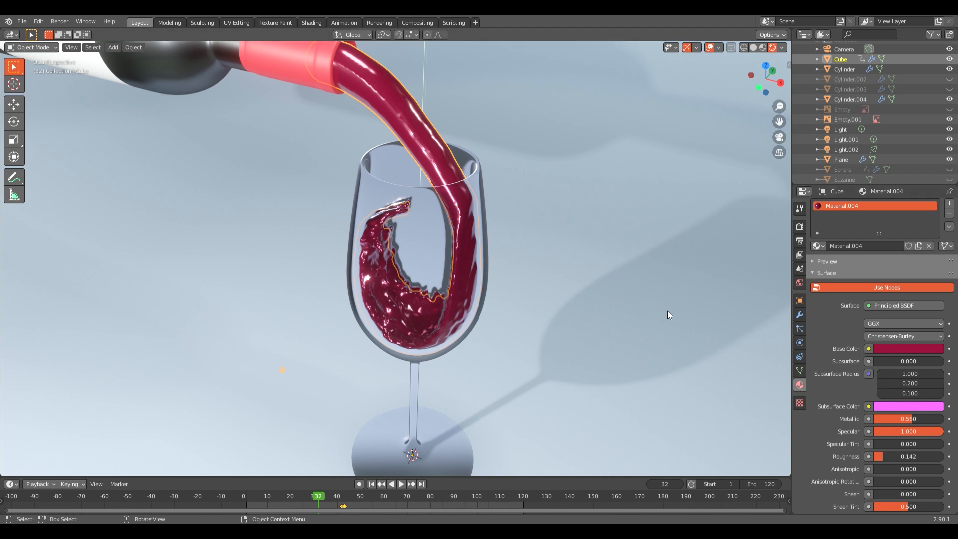
middle_click_drag(422, 291, 397, 276)
scroll(369, 263, "up", 3)
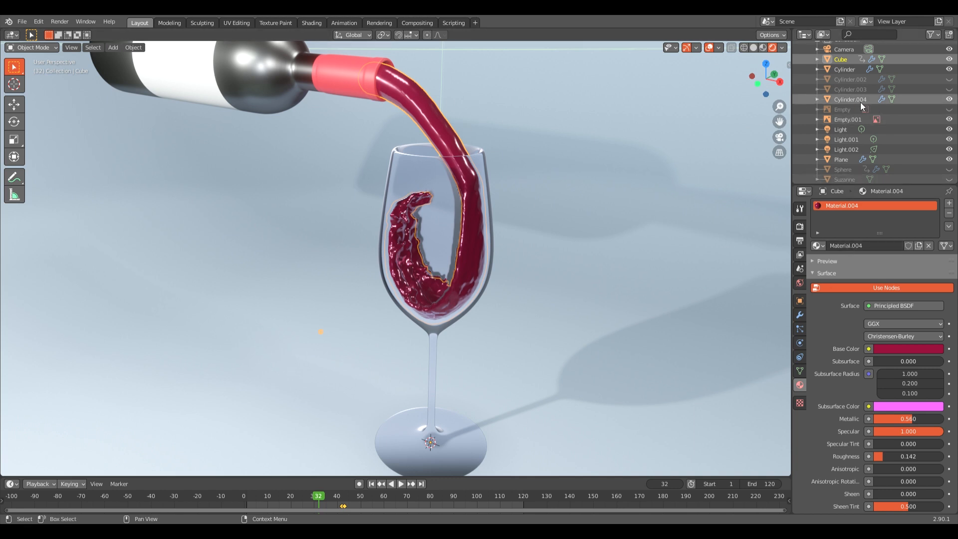
scroll(860, 101, "up", 2)
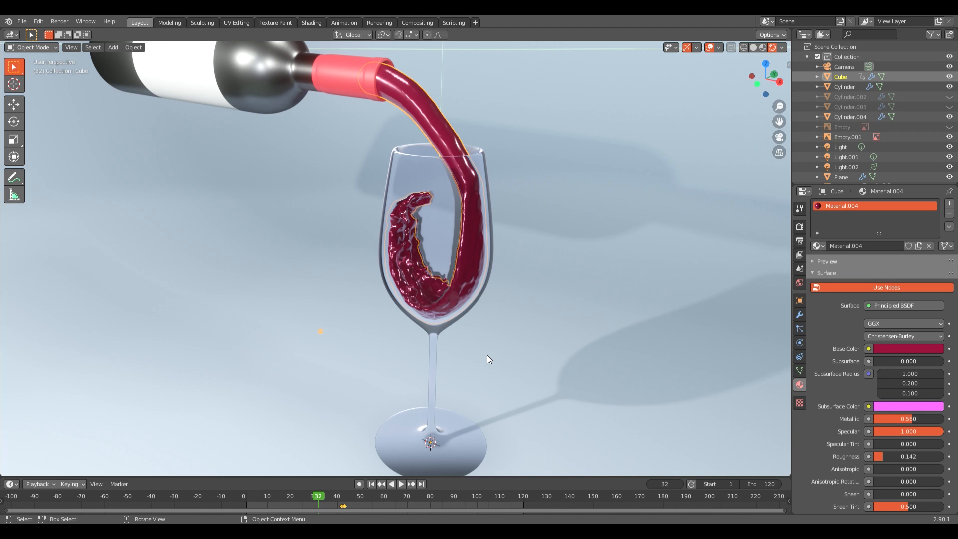
key("KP_1")
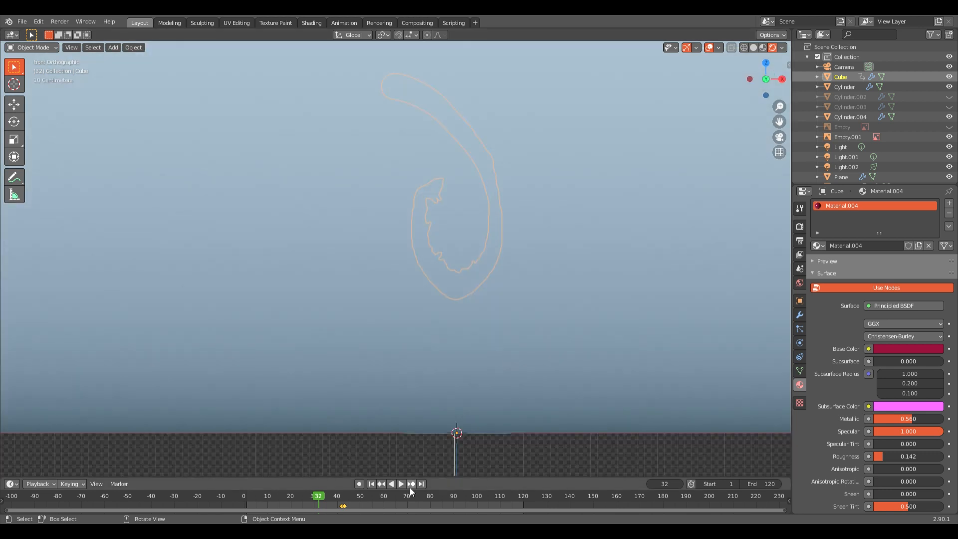
left_click(535, 499)
key("space")
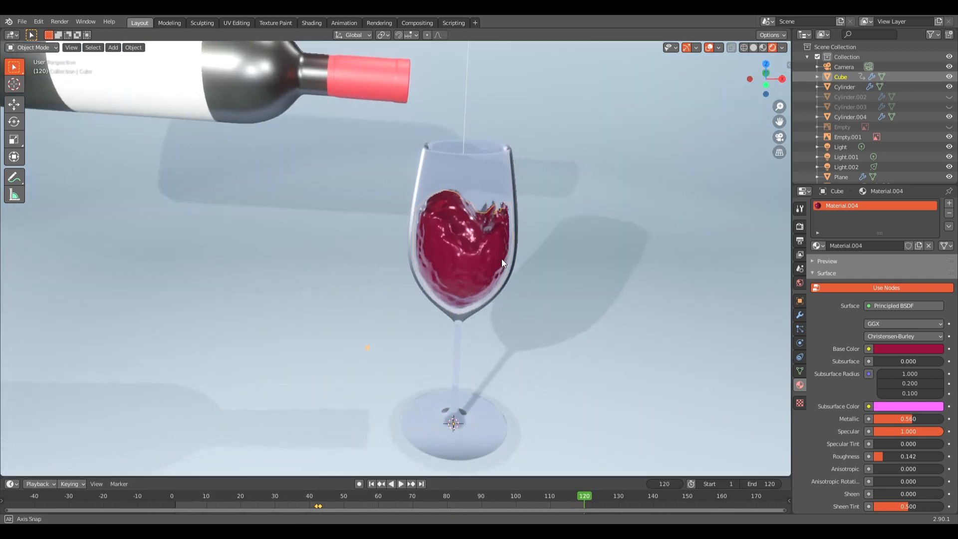
Inspect the wine in the glass from above, then select it and review its material settings
scroll(502, 257, "up", 3)
middle_click_drag(501, 193, 530, 208)
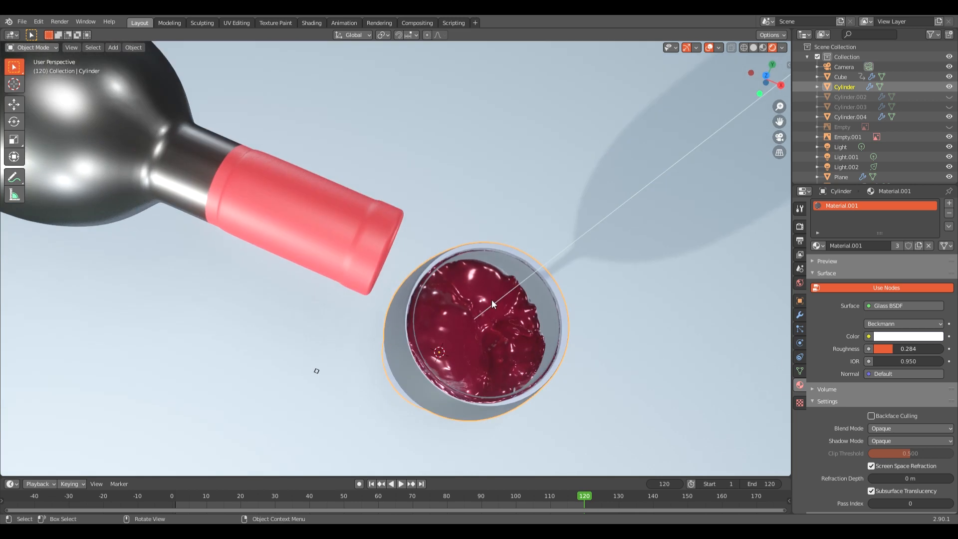
left_click(494, 329)
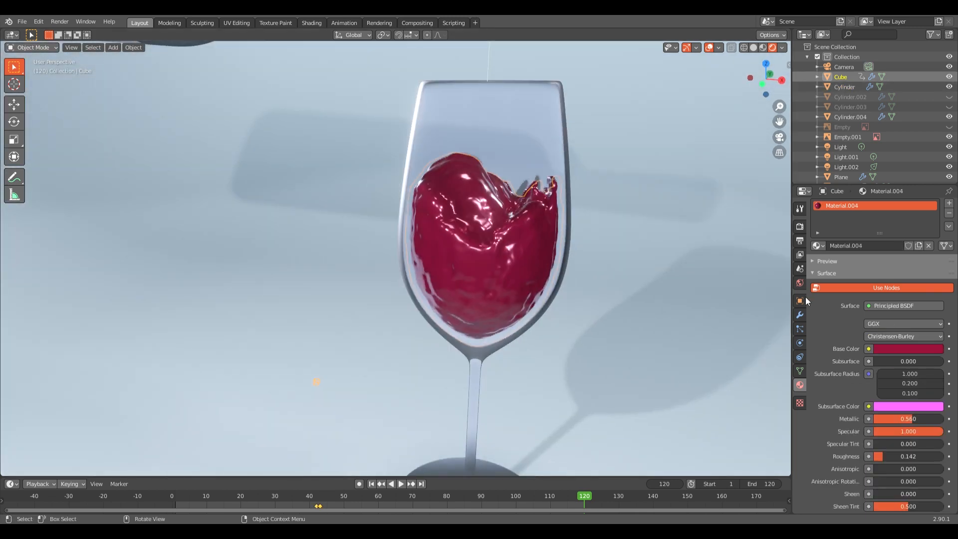
scroll(837, 415, "down", 10)
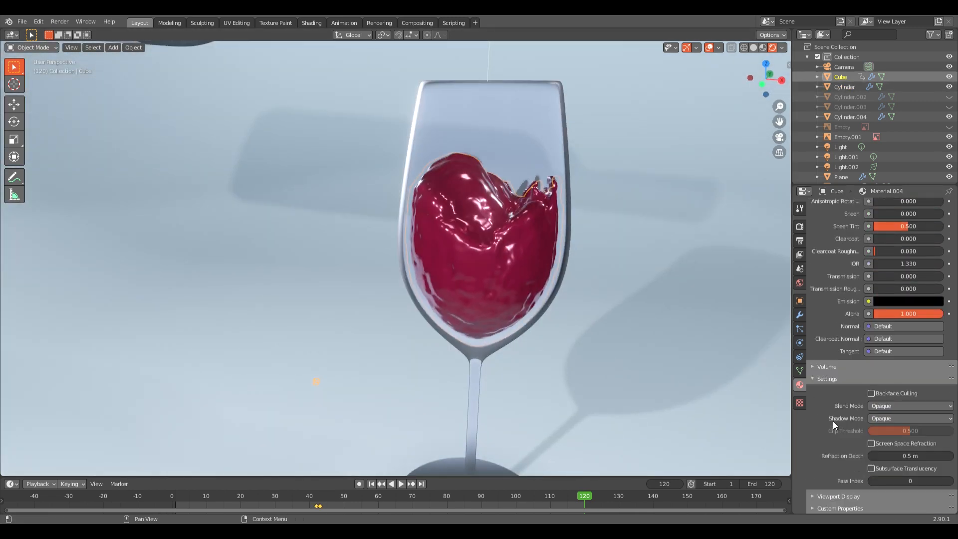
Free all baked data in the fluid domain's cache, found in the wine object's physics settings
left_click(800, 316)
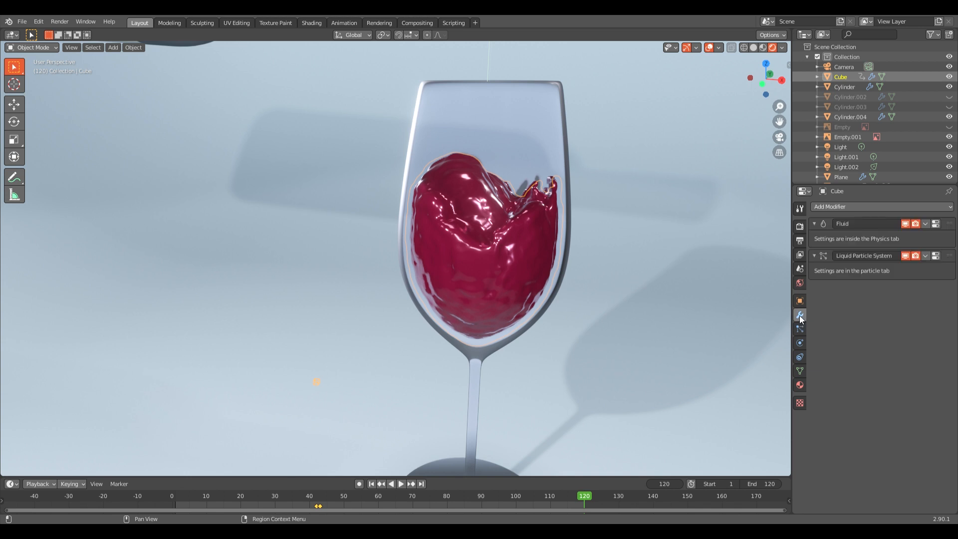
left_click(800, 301)
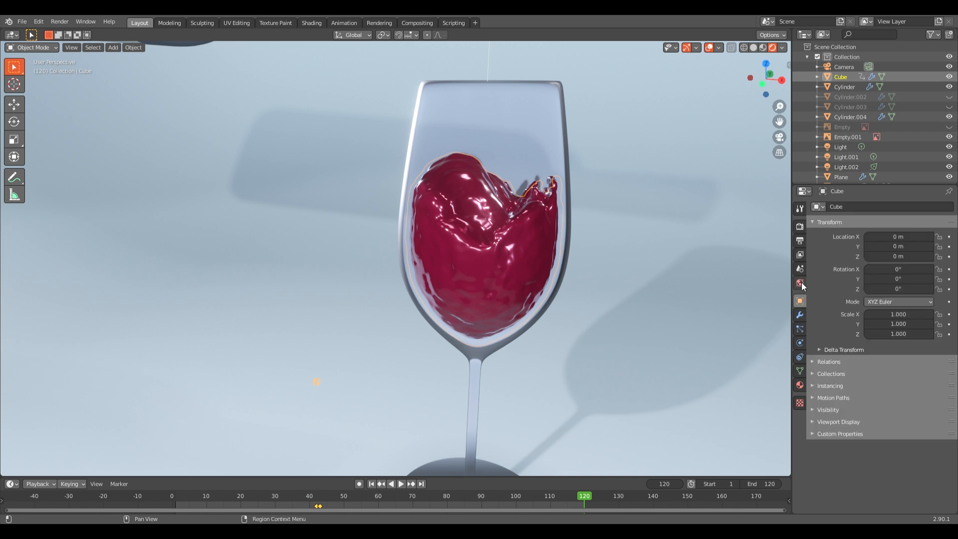
left_click(801, 284)
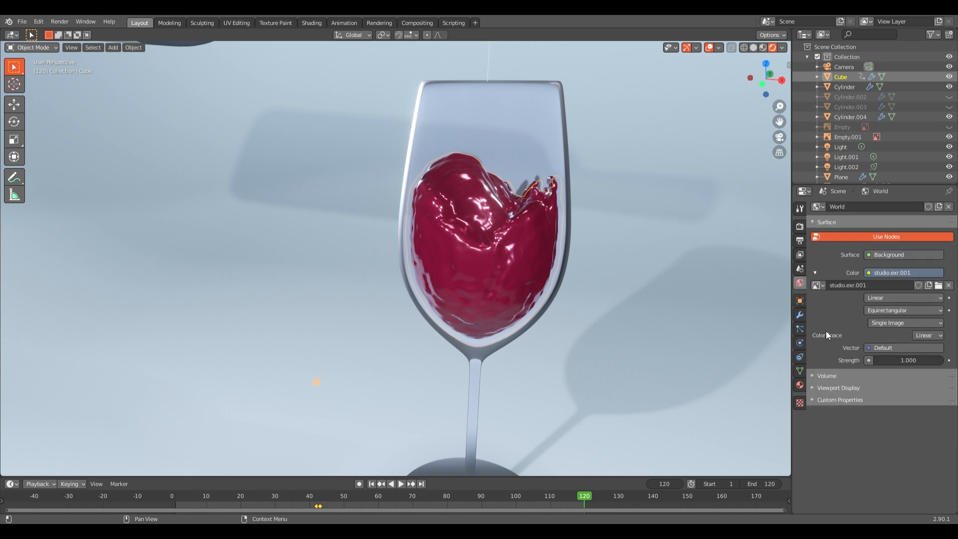
left_click(800, 329)
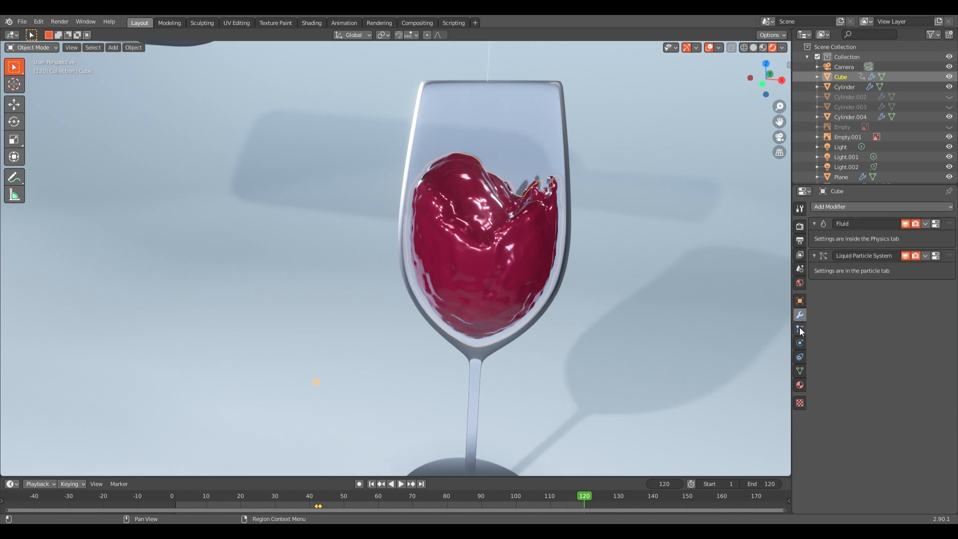
left_click(800, 357)
left_click(800, 343)
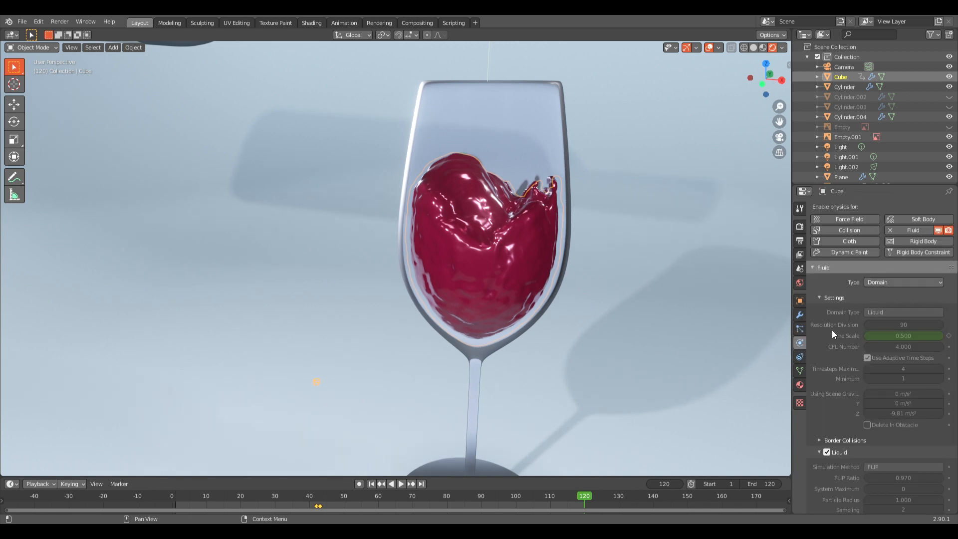
scroll(832, 331, "down", 12)
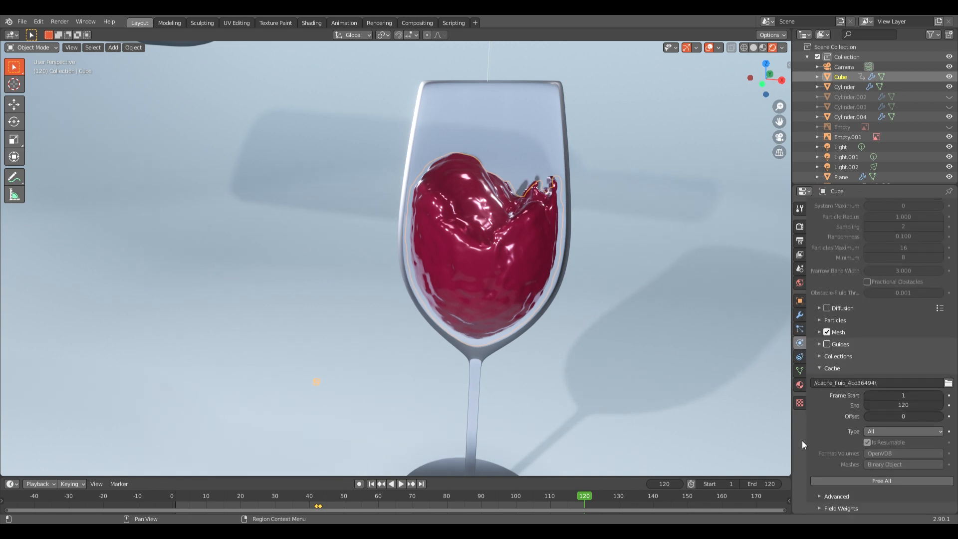
left_click(877, 481)
scroll(531, 332, "down", 4)
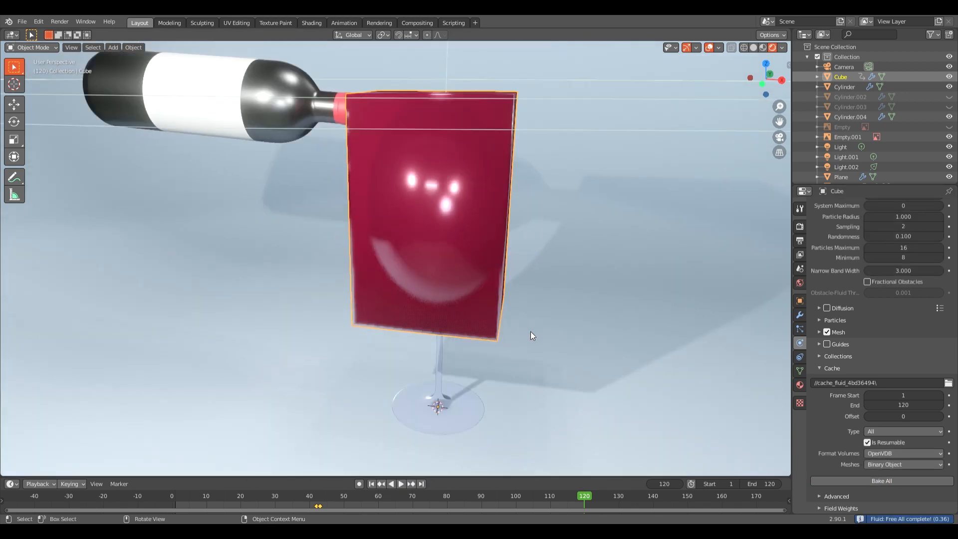
Switch to solid shading in front view and hide the backdrop plane
middle_click_drag(509, 306, 458, 250)
key("z")
left_click(577, 243)
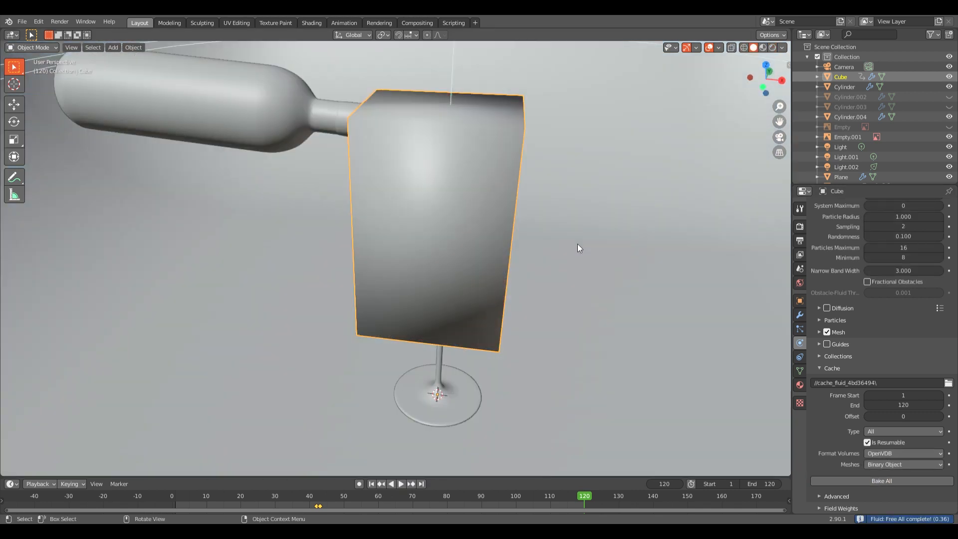
middle_click_drag(360, 206, 418, 194)
key("KP_1")
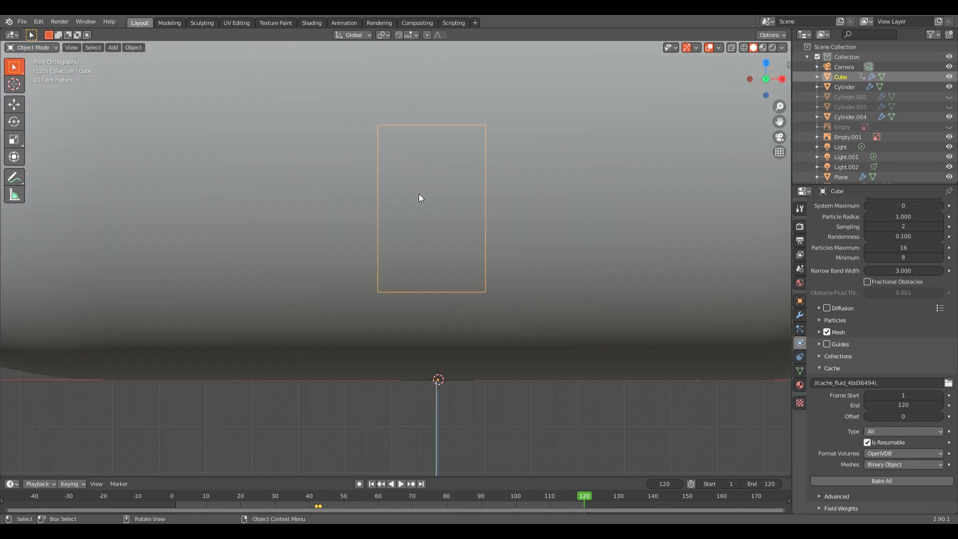
left_click(580, 212)
key("h")
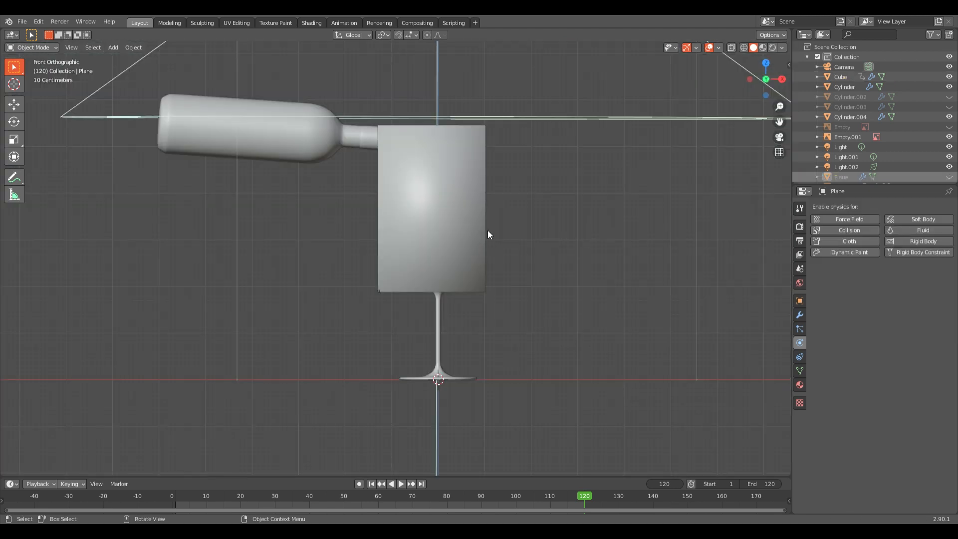
Display the scene in wireframe and select the domain box around the glass, followed by the bottle
scroll(562, 231, "down", 3)
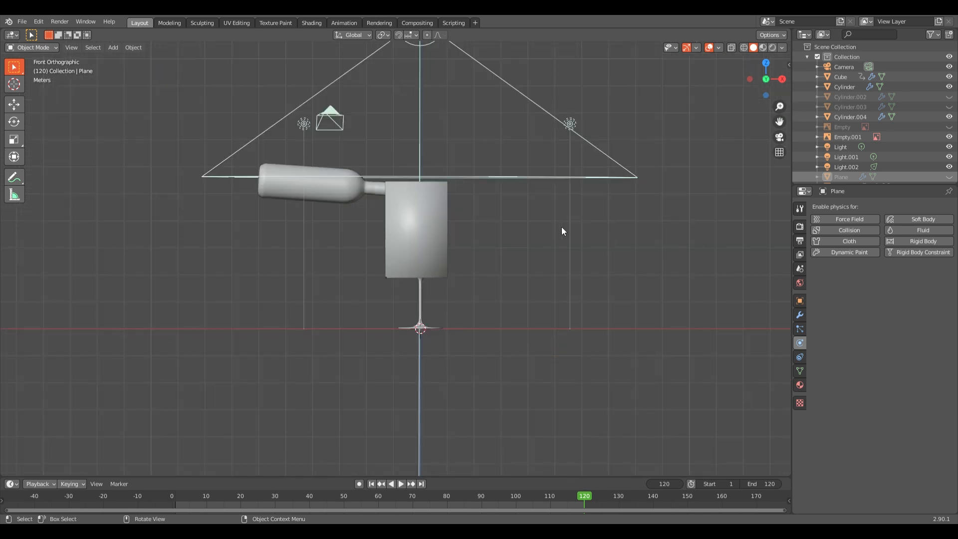
middle_click_drag(521, 225, 534, 271, "shift")
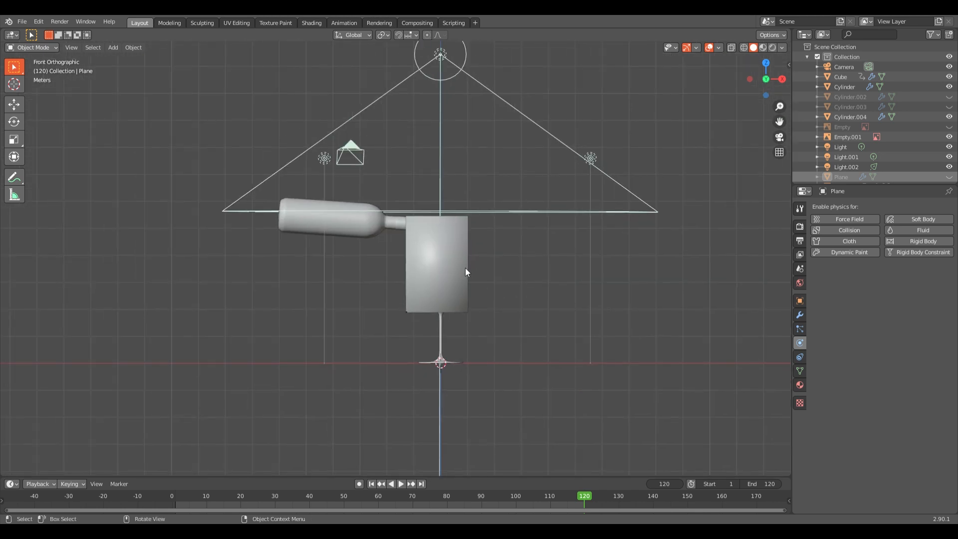
key("z")
left_click(376, 269)
scroll(451, 297, "up", 4)
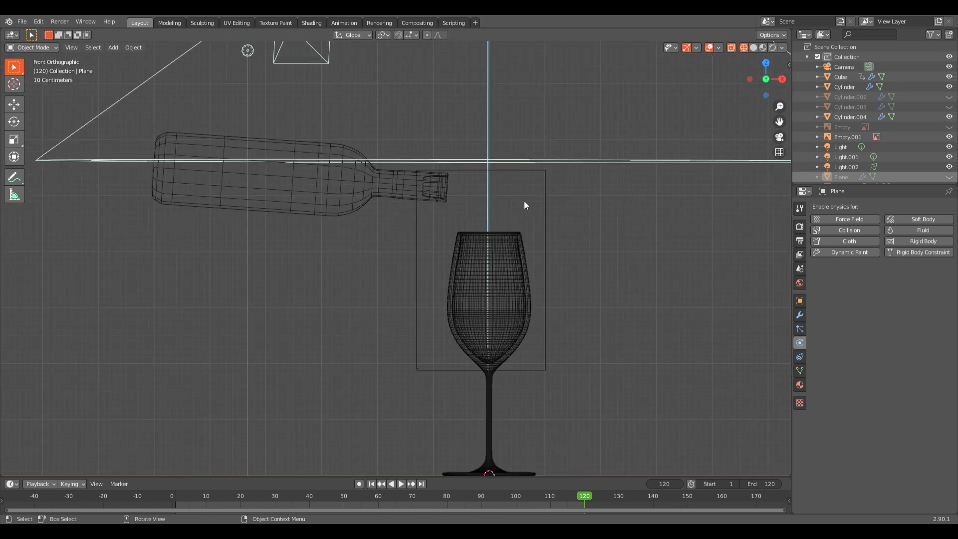
left_click(544, 198)
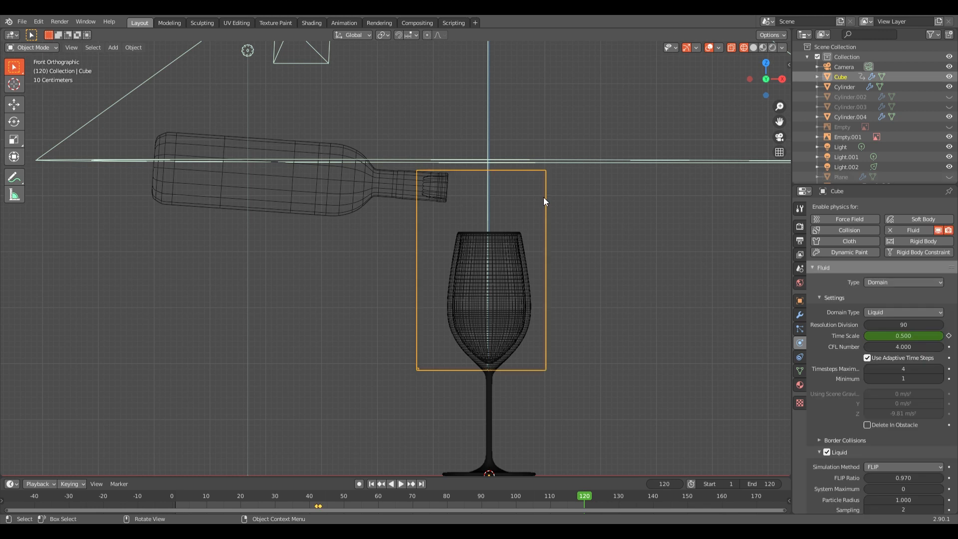
left_click(434, 193)
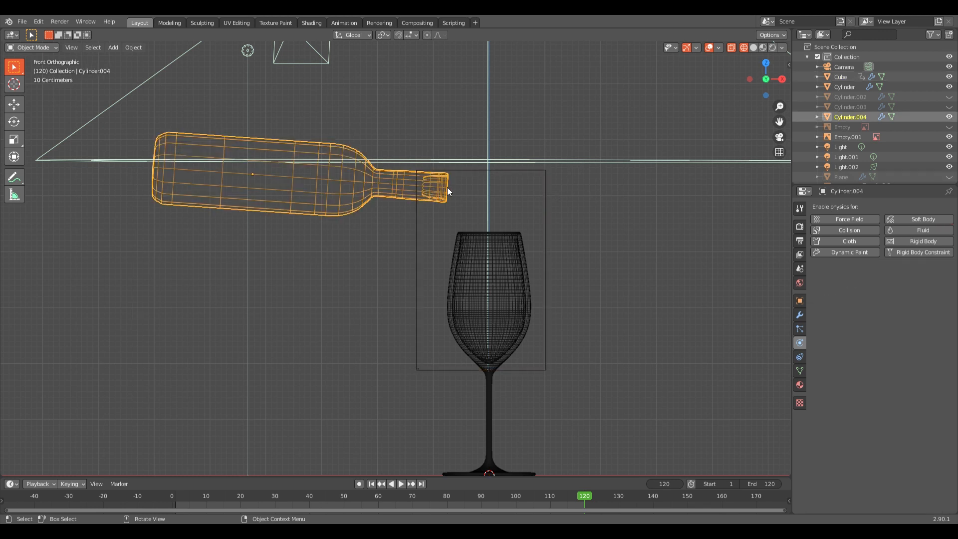
Unhide the Sphere object in the bottle's neck and select it to show its fluid flow settings
scroll(855, 168, "down", 2)
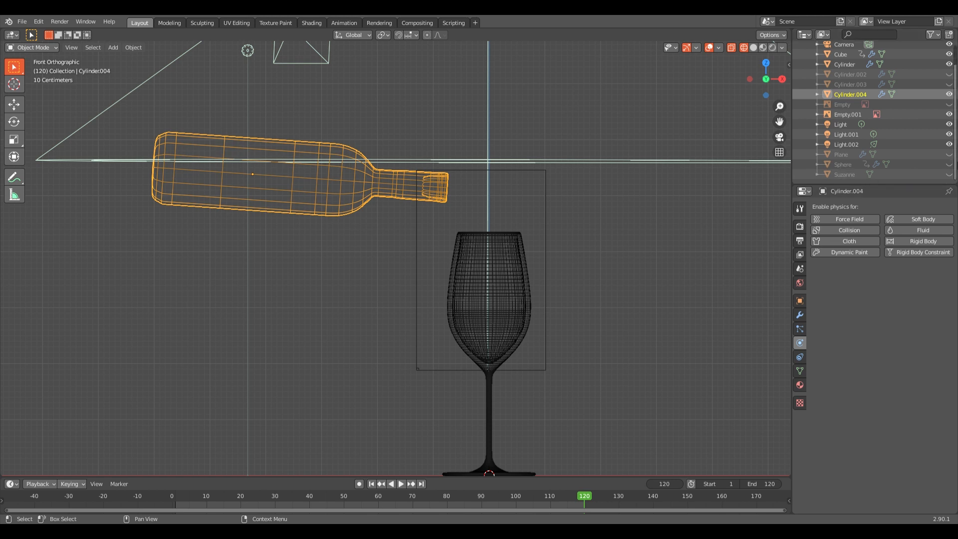
left_click(950, 165)
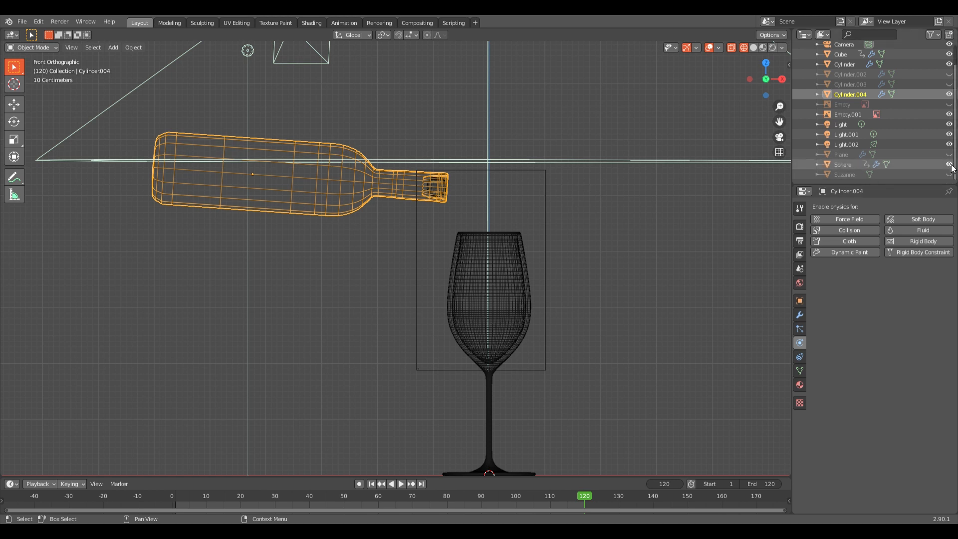
scroll(921, 163, "up", 2)
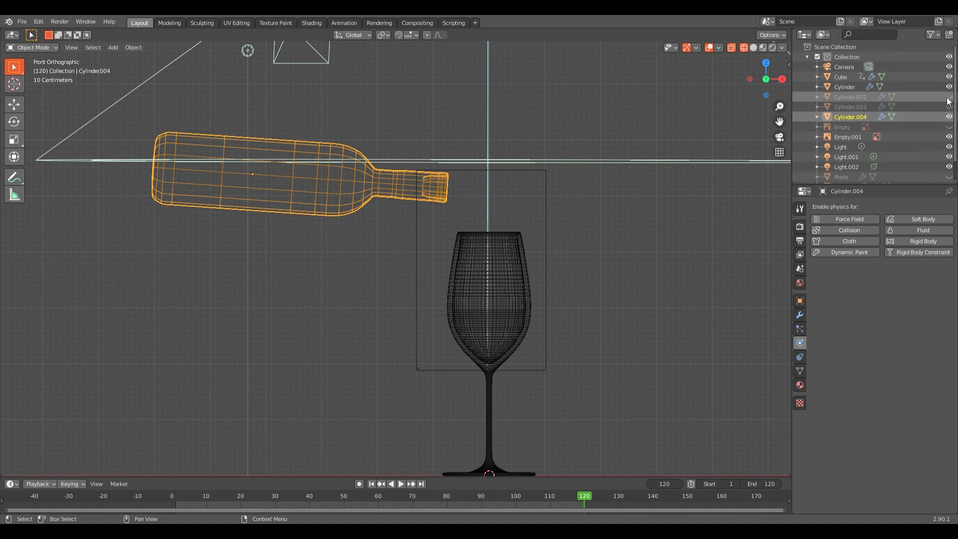
scroll(916, 169, "down", 2)
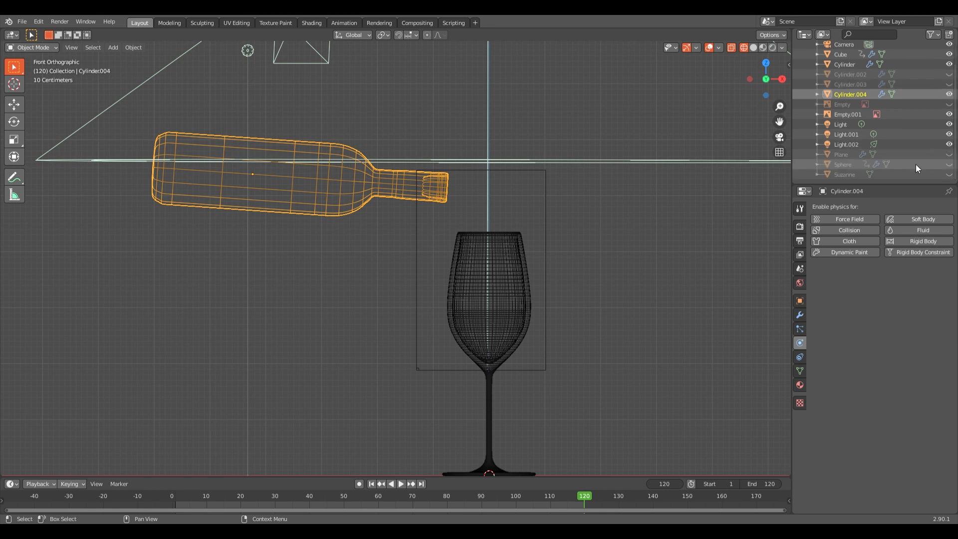
left_click(950, 164)
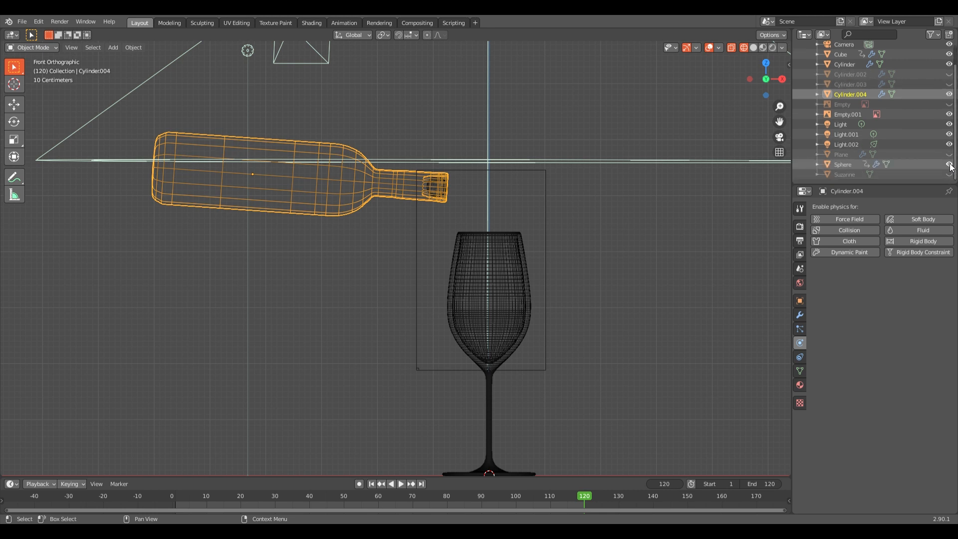
left_click(430, 176)
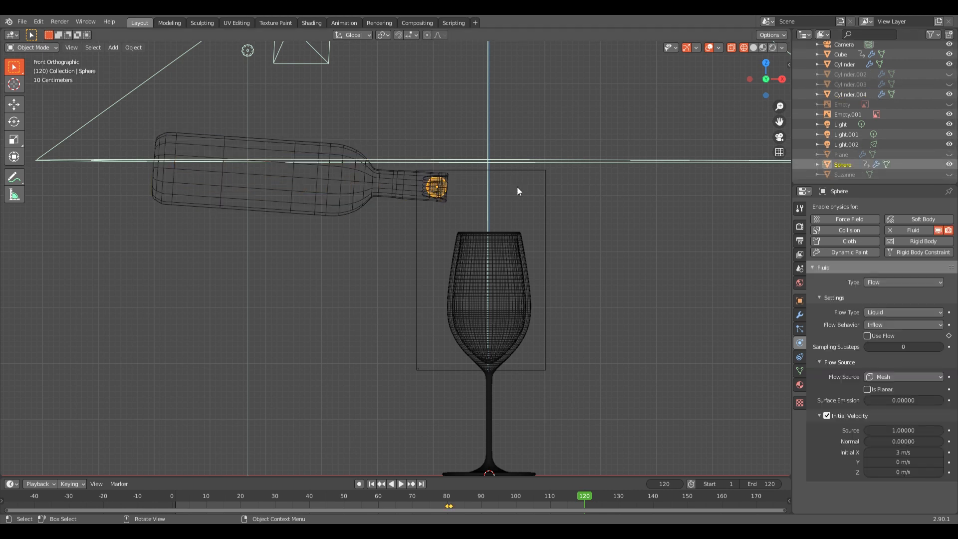
Examine the inflow sphere's position in the bottle neck up close, comparing solid shading with wireframe
scroll(517, 187, "up", 3)
middle_click_drag(544, 184, 470, 202, "shift")
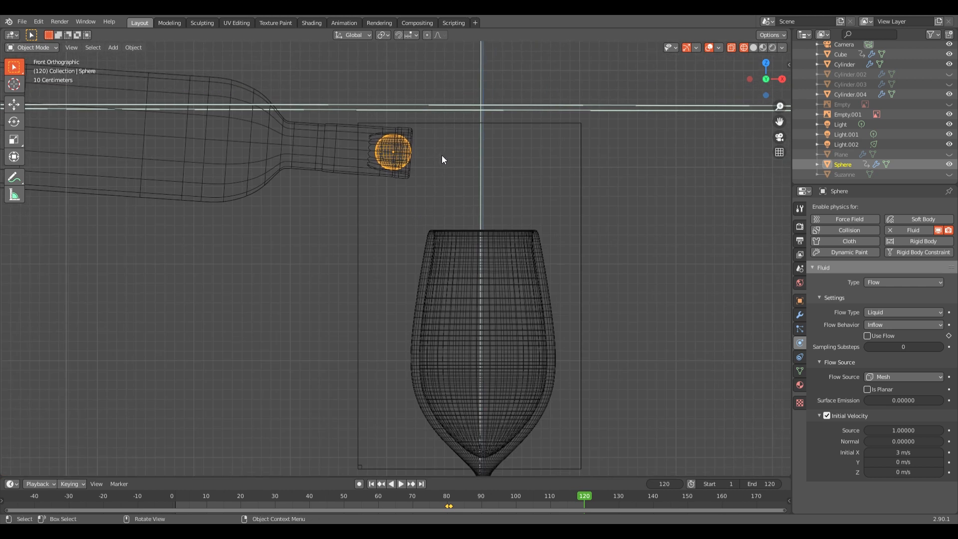
key("z")
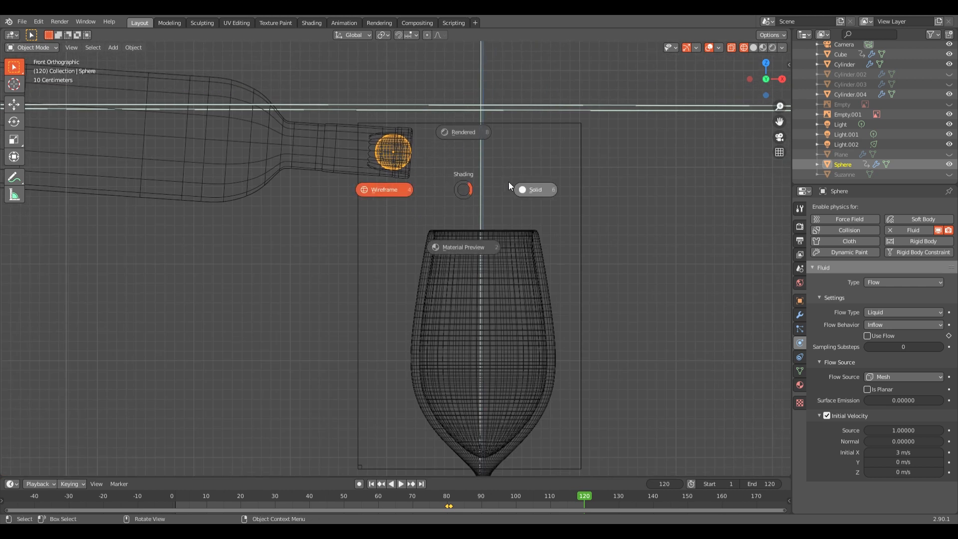
left_click(509, 182)
scroll(454, 182, "up", 2)
scroll(453, 181, "down", 3)
key("z")
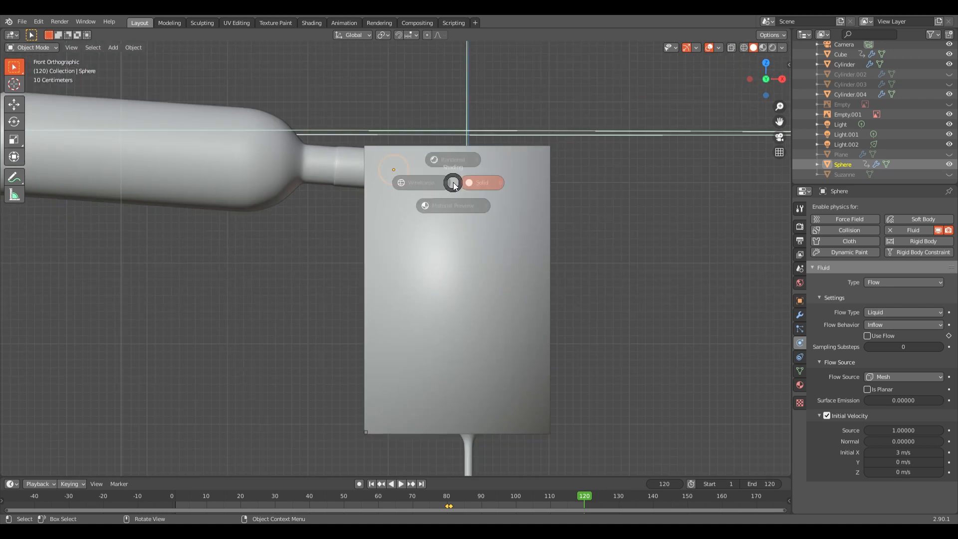
left_click(409, 181)
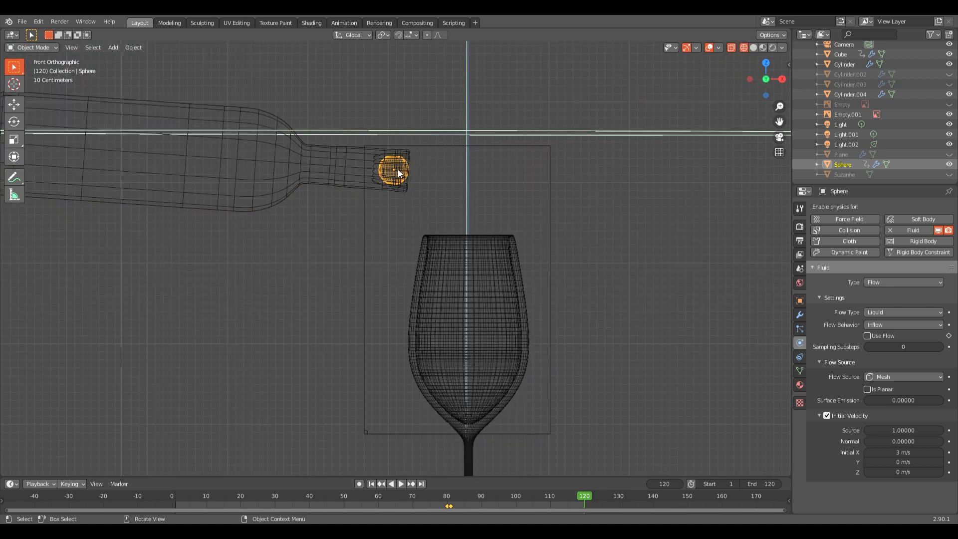
Hide the bottle so only the glass, domain box and inflow sphere remain in wireframe
scroll(361, 167, "down", 2)
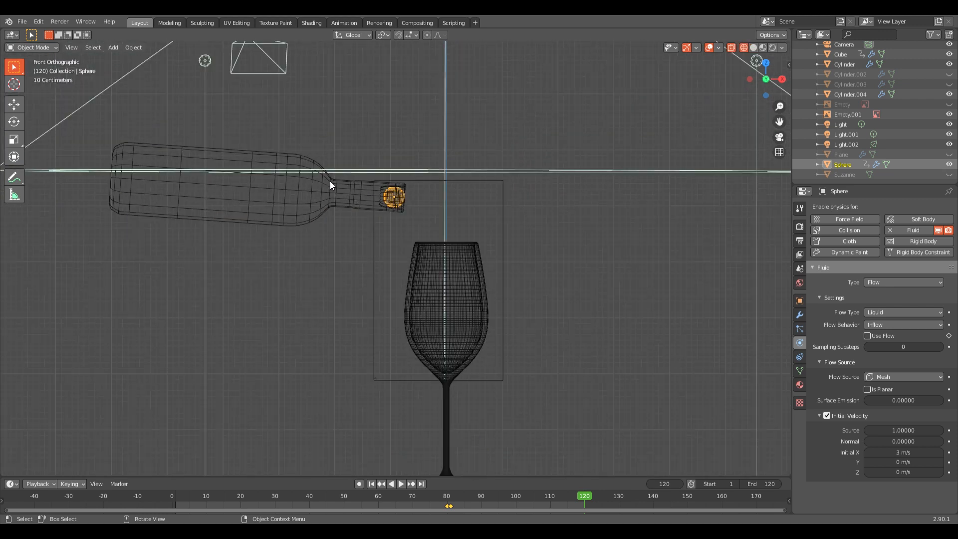
left_click(329, 199)
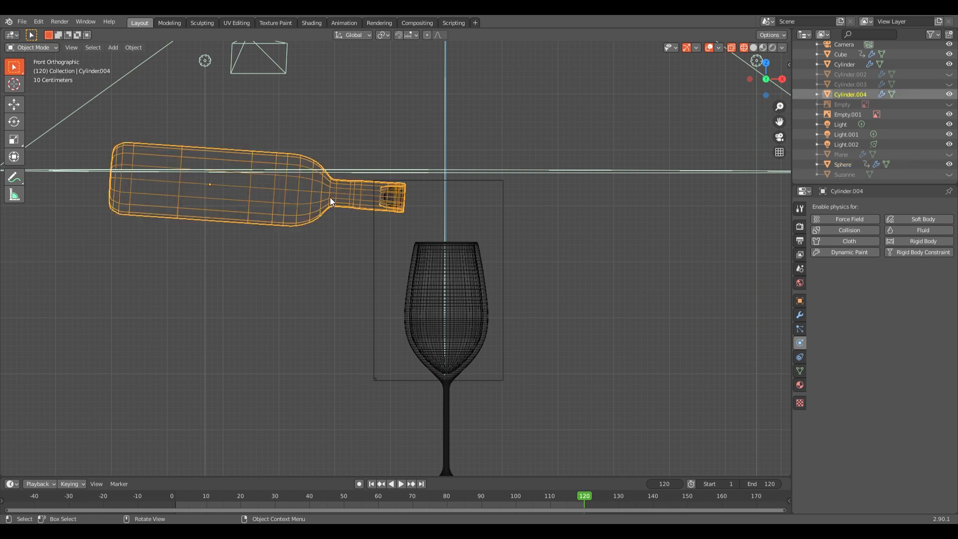
key("h")
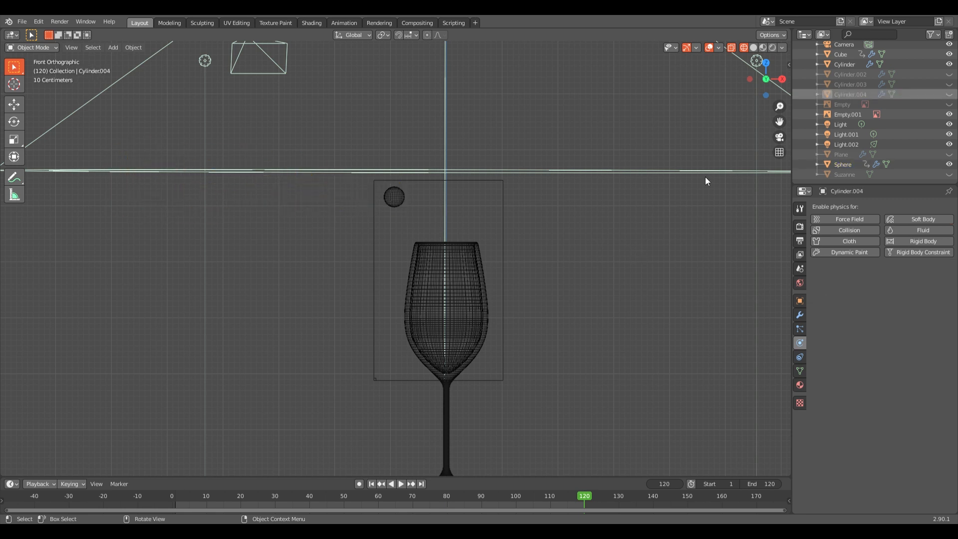
Examine the domain box's and inflow sphere's fluid settings and their arrangement around the glass, ending in front view
scroll(494, 234, "down", 2)
scroll(523, 284, "up", 2)
middle_click_drag(544, 328, 513, 228, "shift")
left_click(488, 138)
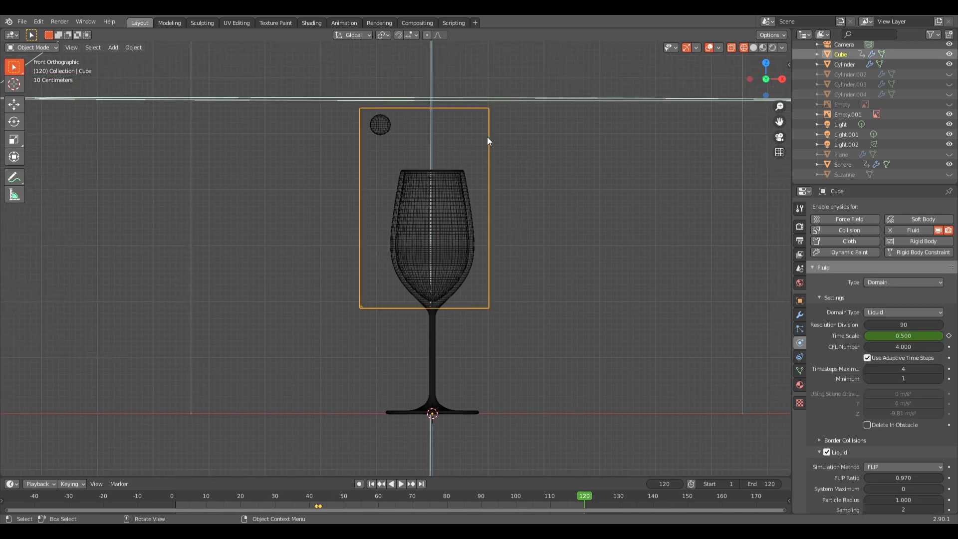
left_click(381, 126)
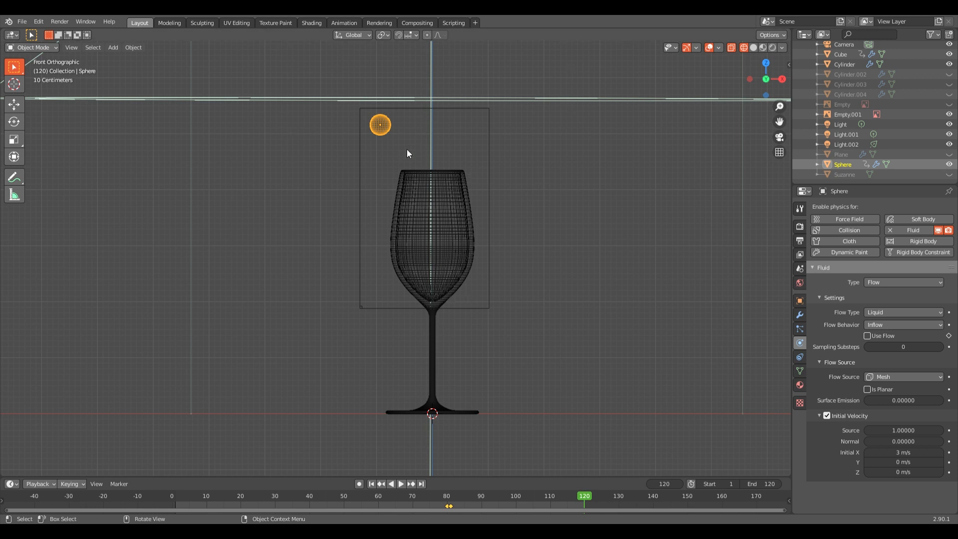
middle_click_drag(408, 151, 467, 194)
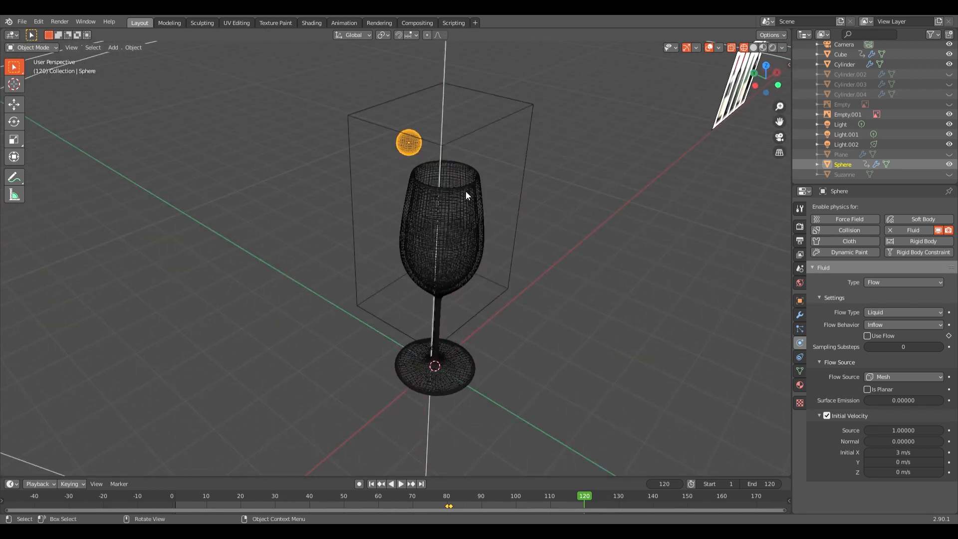
key("KP_1")
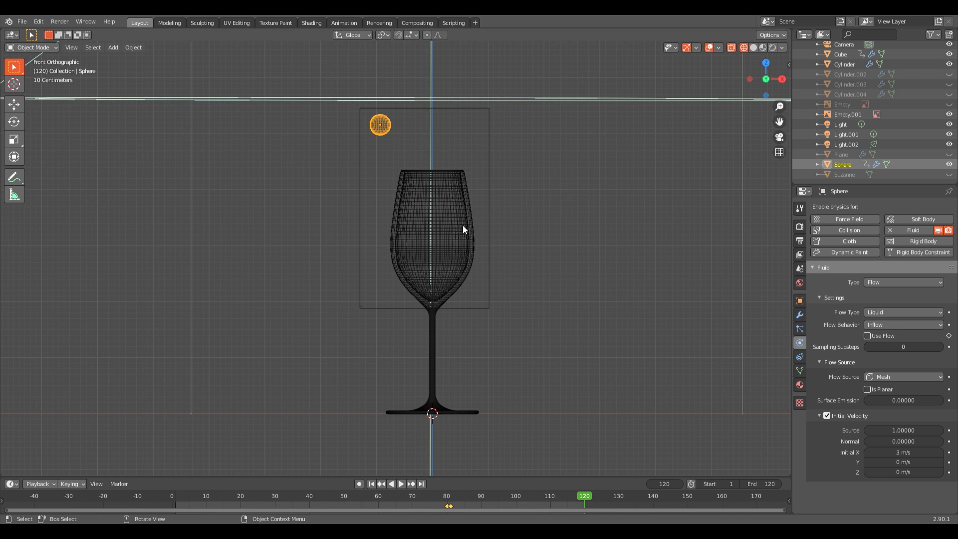
Select the domain box and examine its extent around the glass and inflow sphere in perspective and front view
left_click(492, 158)
middle_click_drag(393, 188, 538, 252)
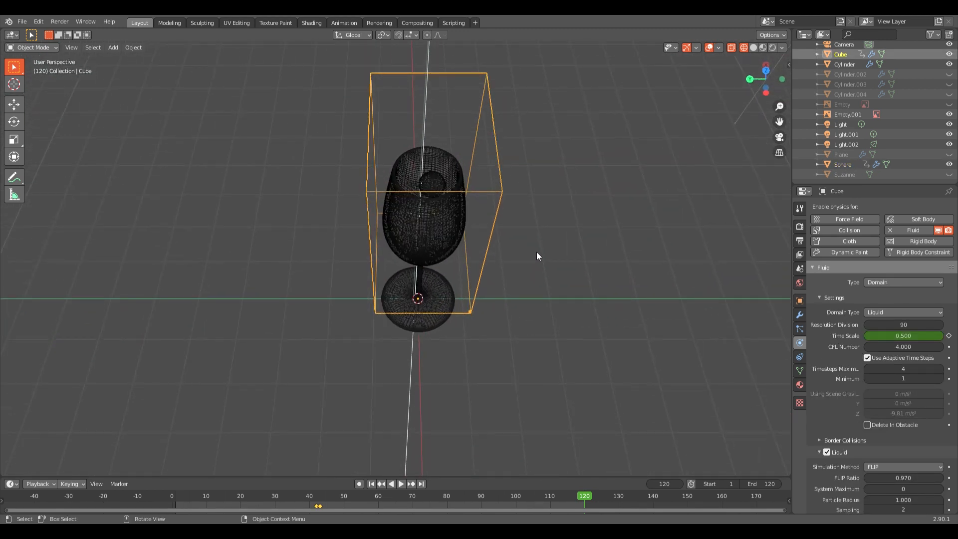
key("KP_7")
key("KP_1")
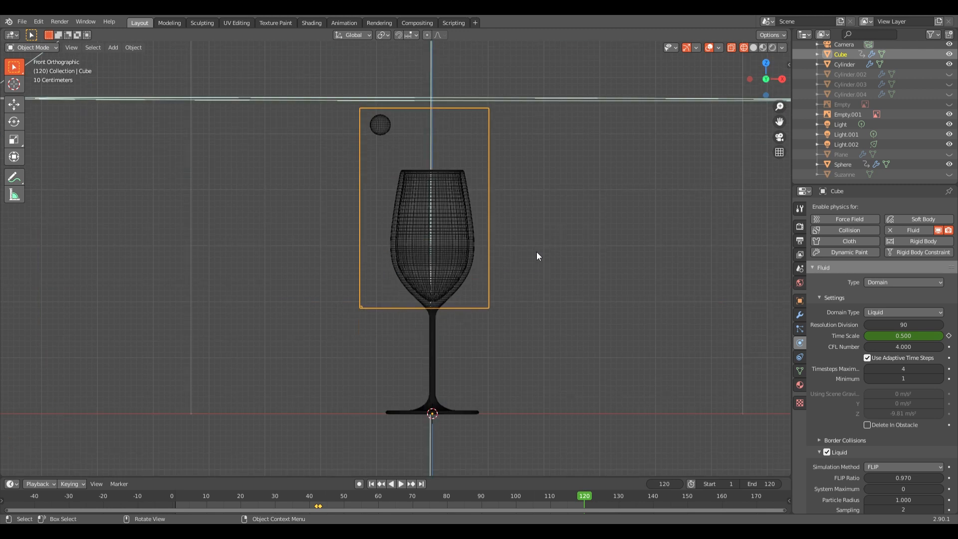
scroll(542, 221, "up", 3)
middle_click_drag(583, 271, 552, 324, "shift")
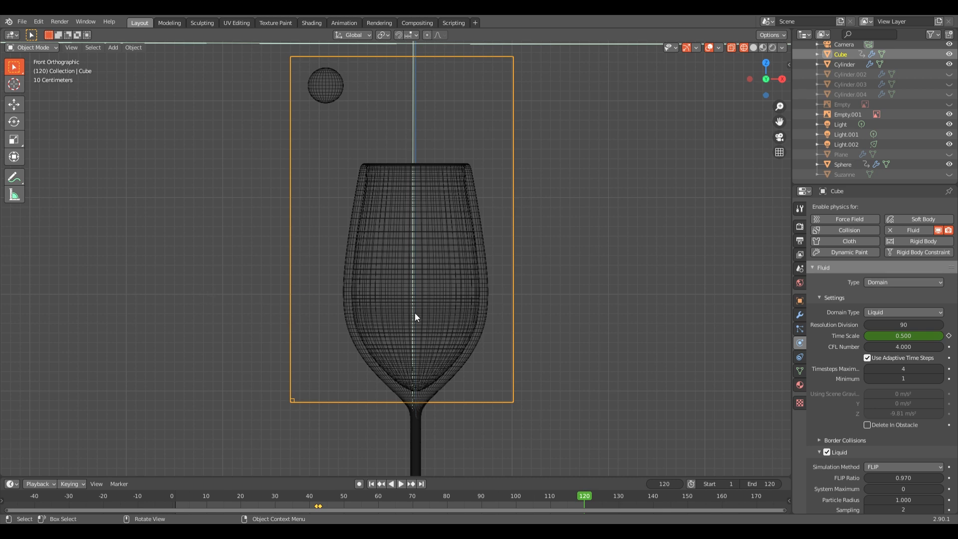
scroll(528, 267, "down", 5)
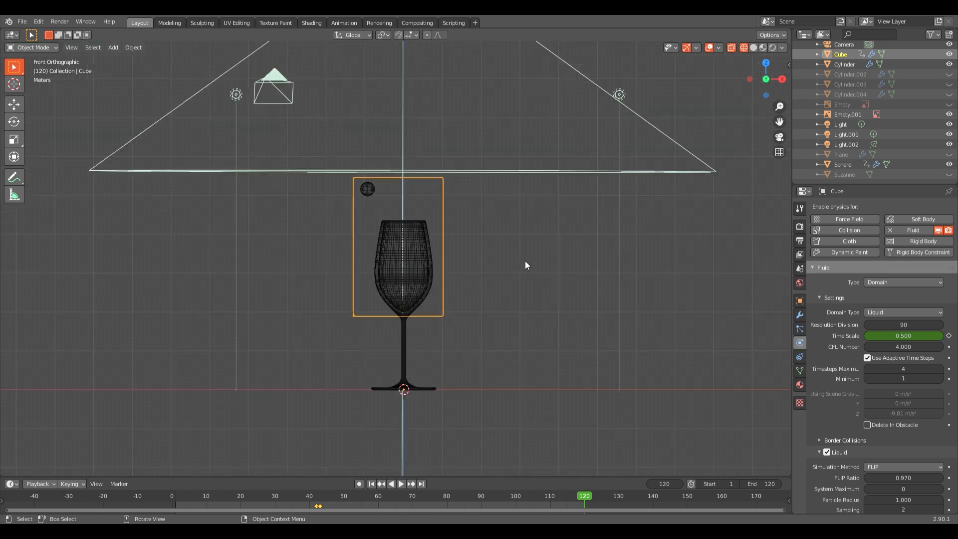
scroll(463, 327, "up", 1)
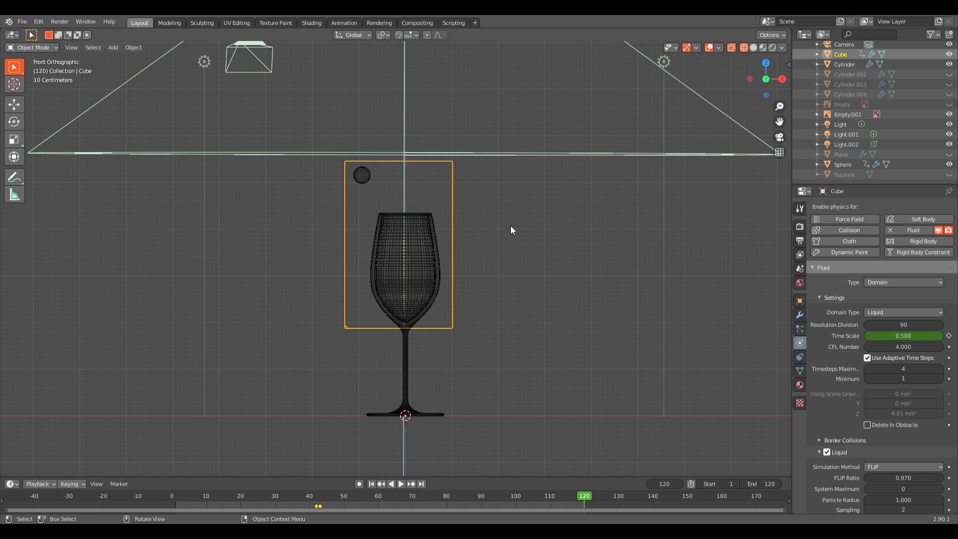
Try enlarging the domain box about 1.67 times and moving it over the whole glass, and undo the scaling
key("g")
key("Escape")
key("s")
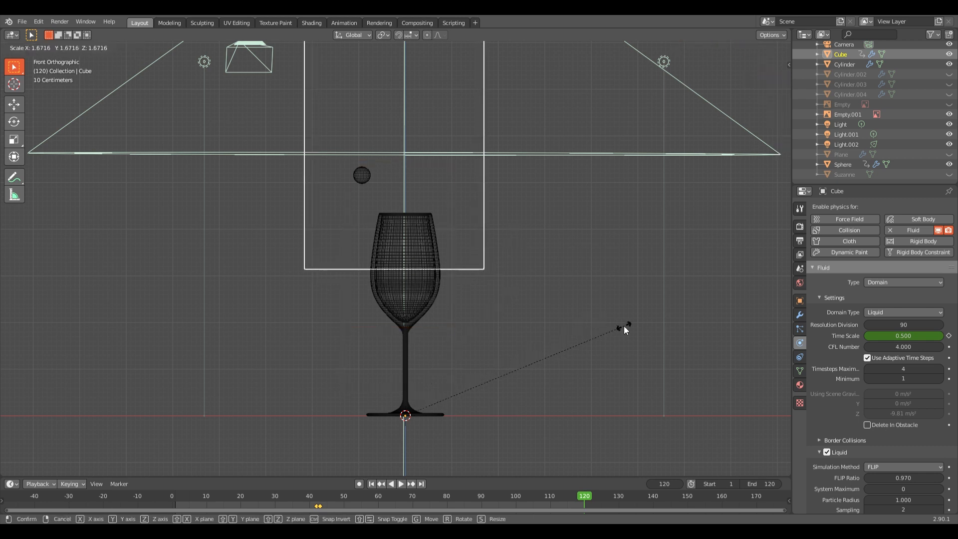
left_click(624, 329)
key("g")
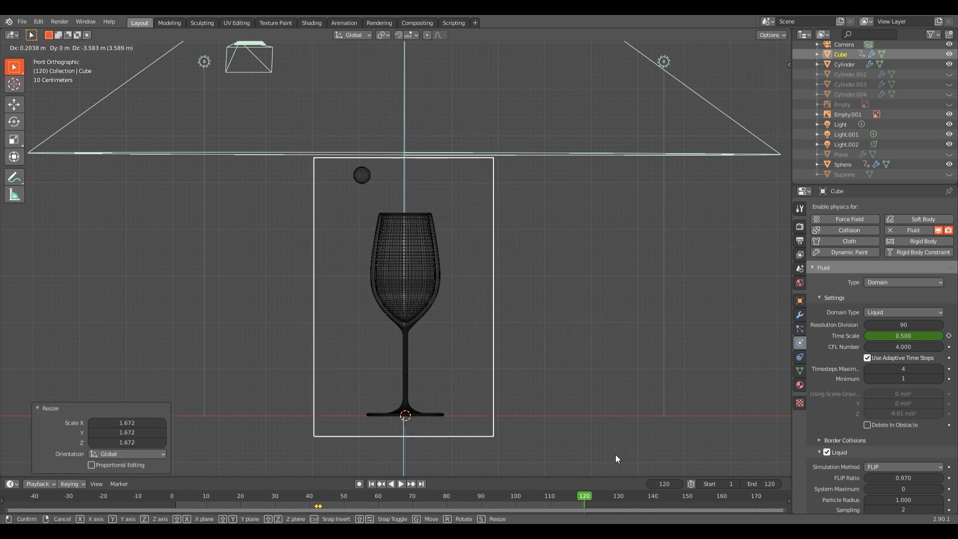
key("Escape")
key("ctrl+z")
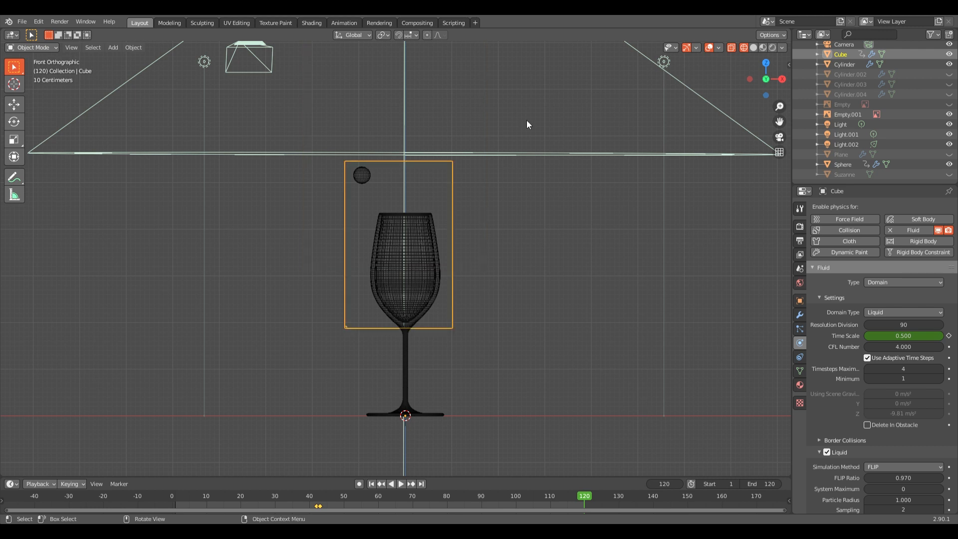
Examine the domain box around the glass bowl and select the glass to show its fluid effector settings in front view
scroll(421, 310, "up", 2)
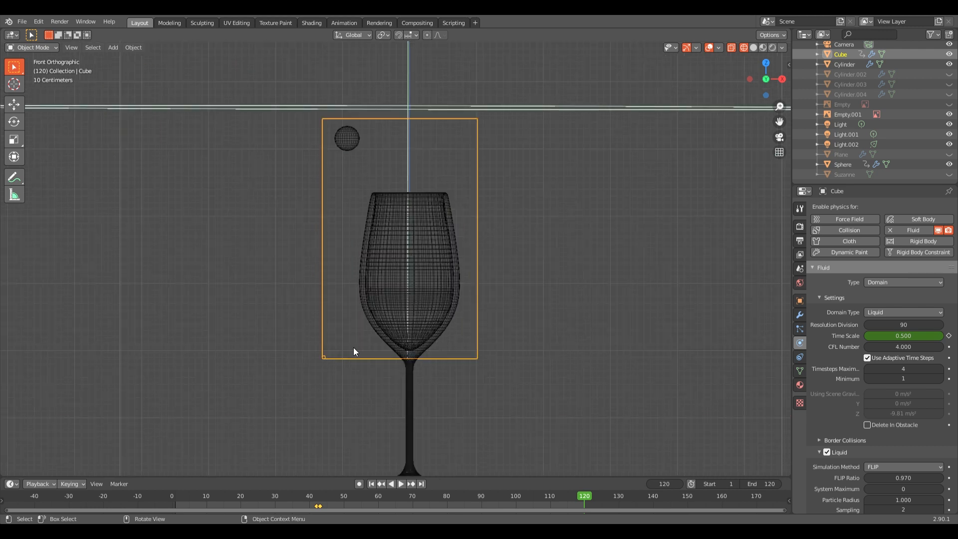
middle_click_drag(341, 312, 433, 319)
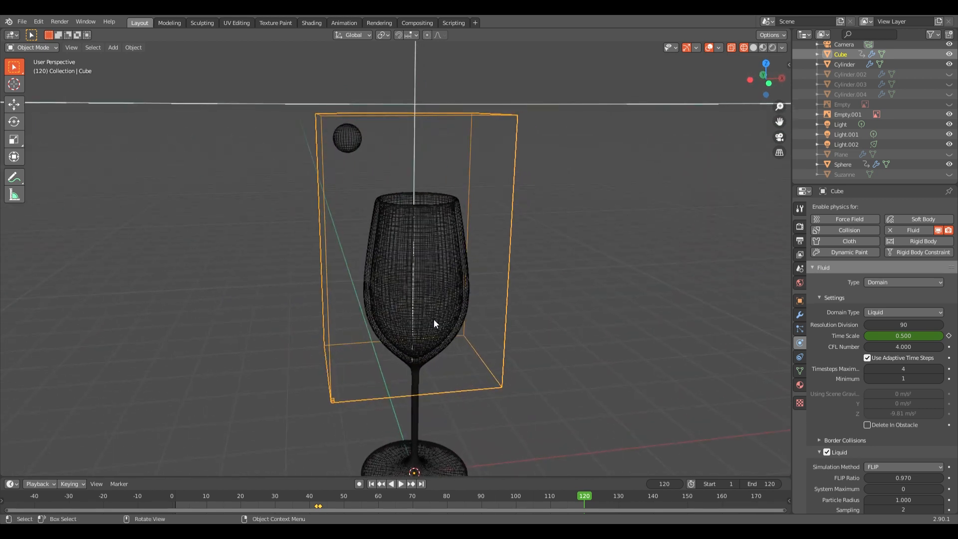
scroll(433, 320, "down", 4)
scroll(433, 319, "up", 5)
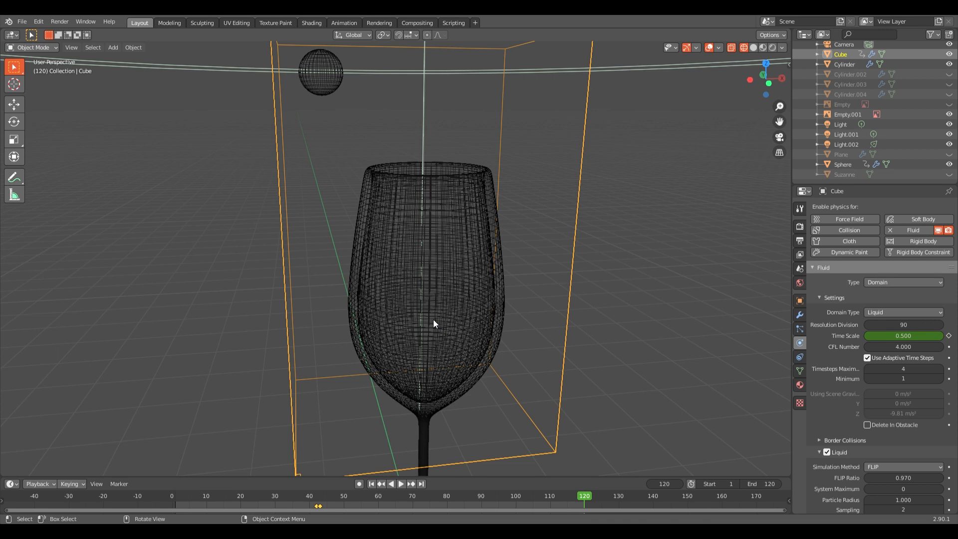
key("KP_1")
left_click(450, 296)
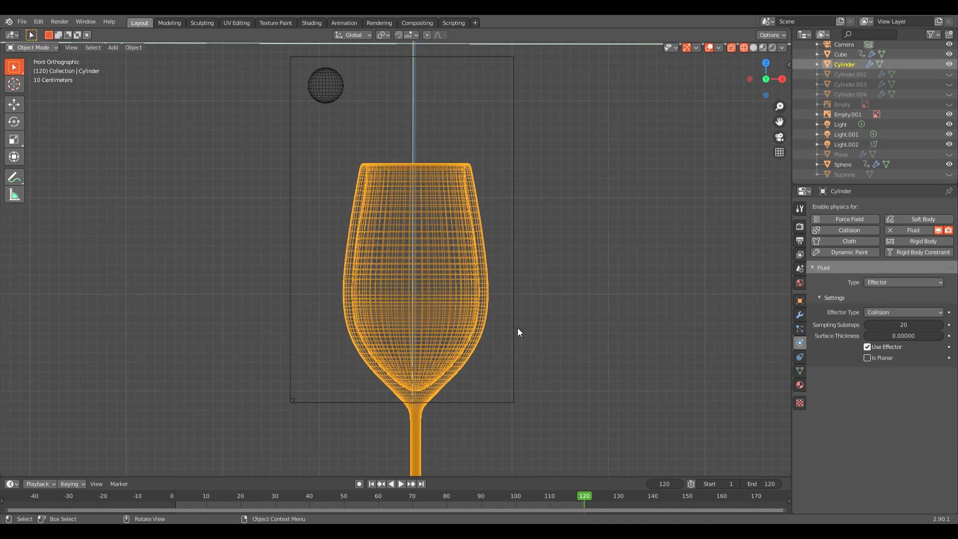
middle_click_drag(517, 328, 527, 242, "shift")
scroll(528, 242, "down", 3)
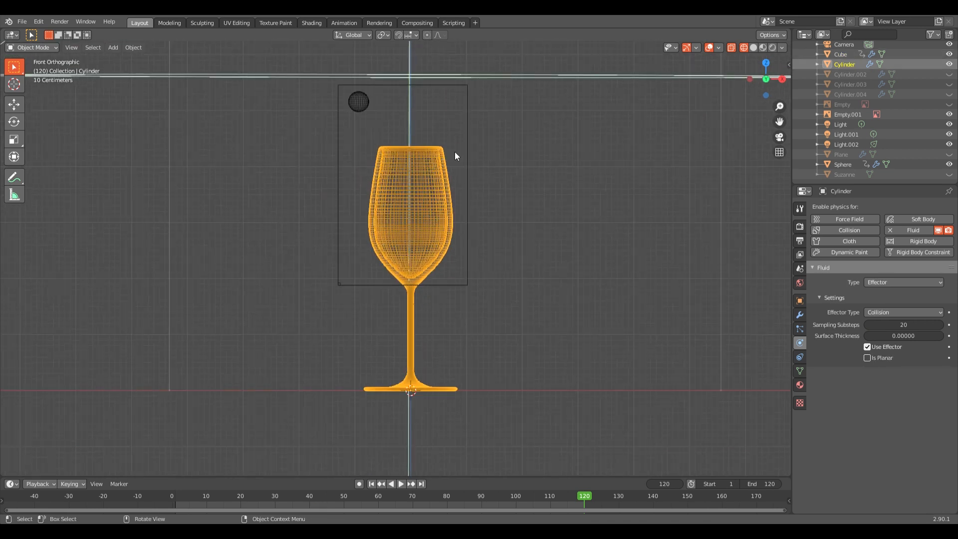
Compare the fluid settings of the inflow sphere and the domain box, ending with the domain box selected
left_click(467, 145)
left_click(365, 102)
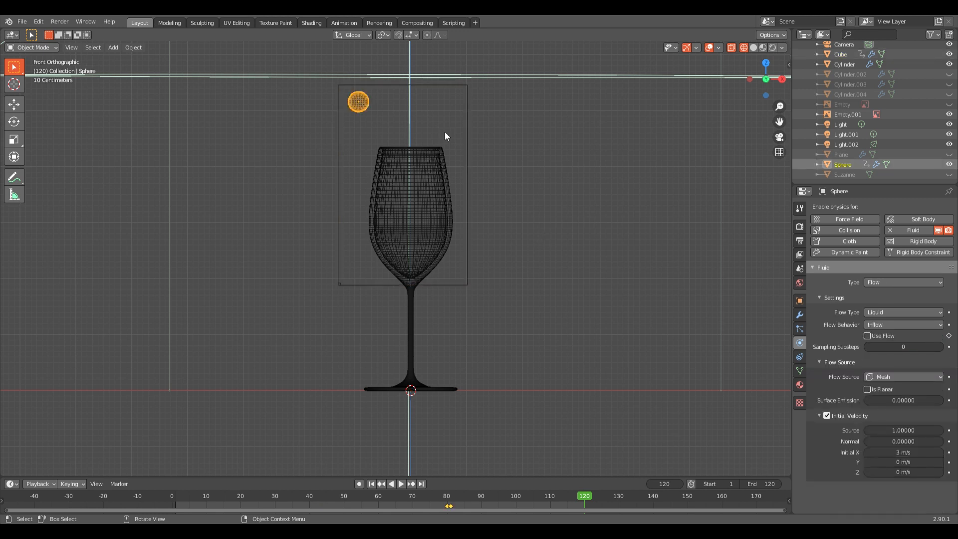
left_click(466, 117)
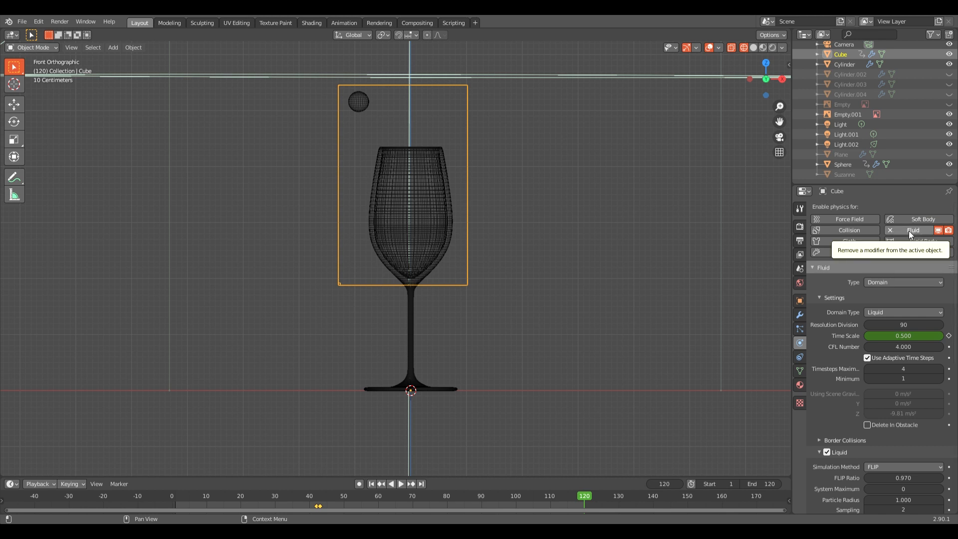
left_click(364, 102)
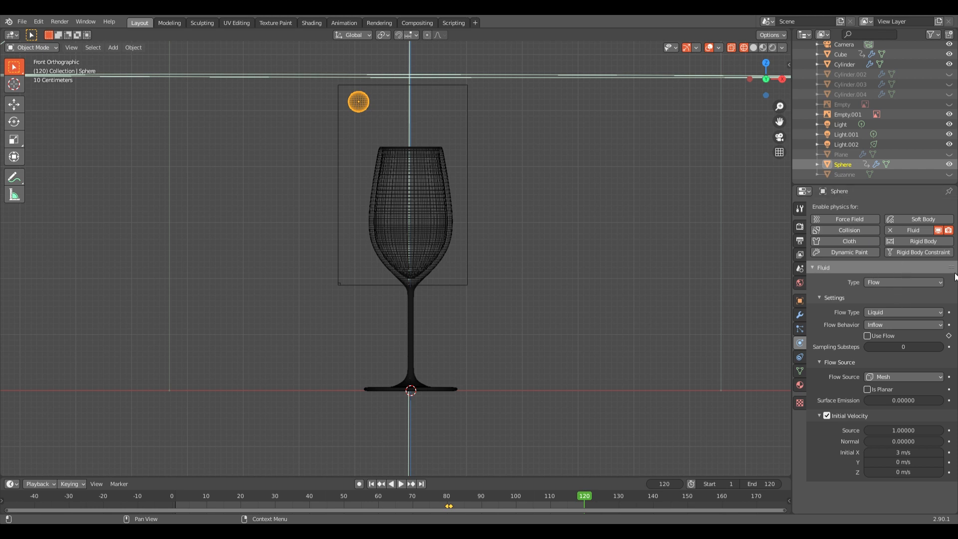
left_click(469, 114)
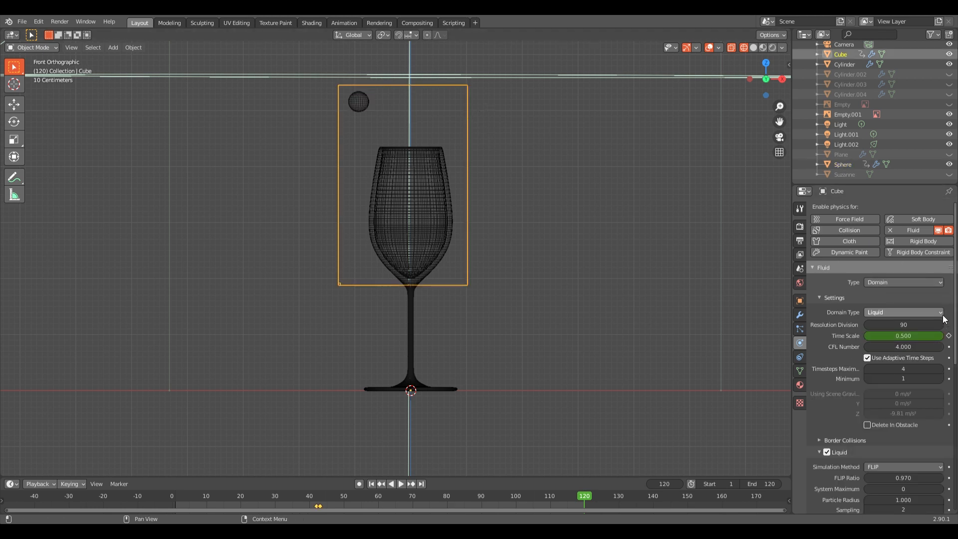
Review the domain box's Domain Type options and expand Border Collisions to inspect which sides are enabled
left_click(900, 310)
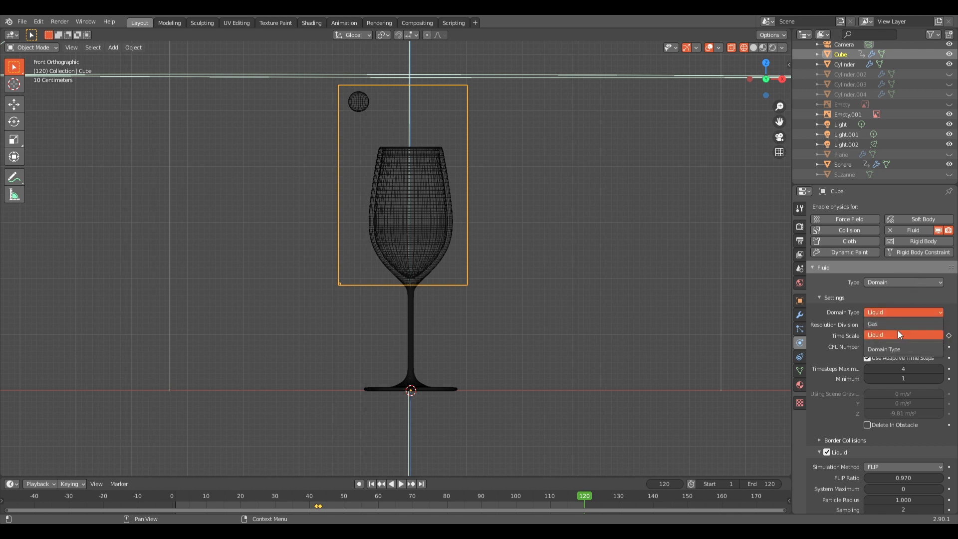
left_click(895, 300)
left_click(844, 297)
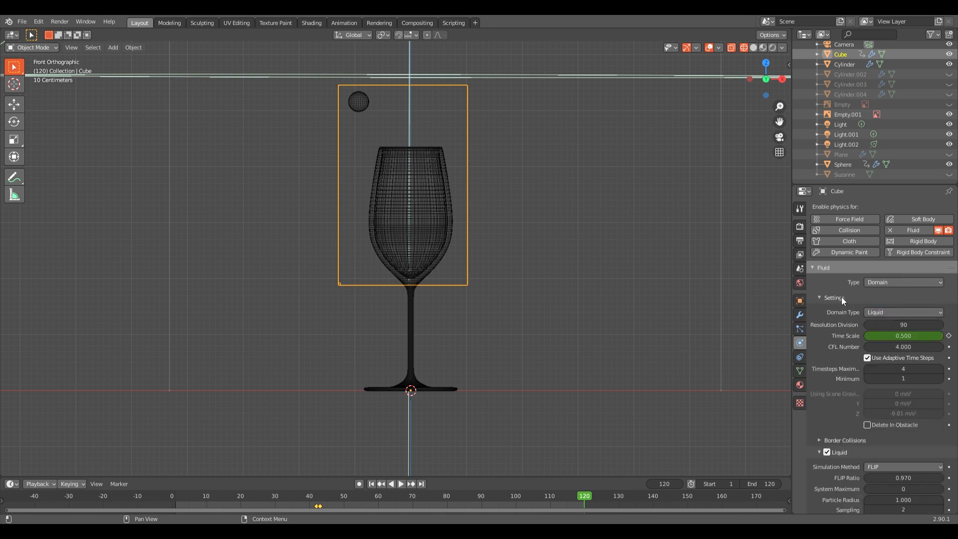
scroll(828, 384, "down", 1)
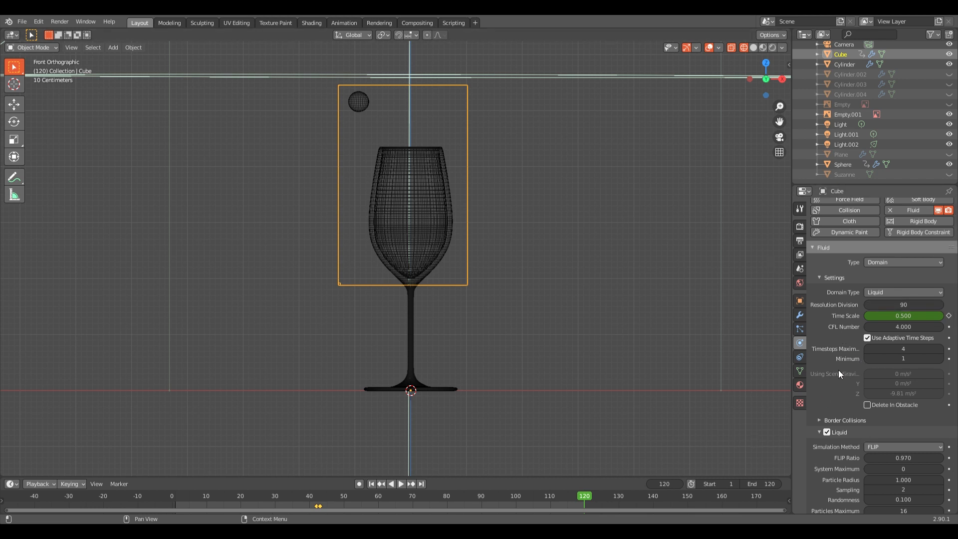
left_click(853, 422)
scroll(852, 417, "down", 2)
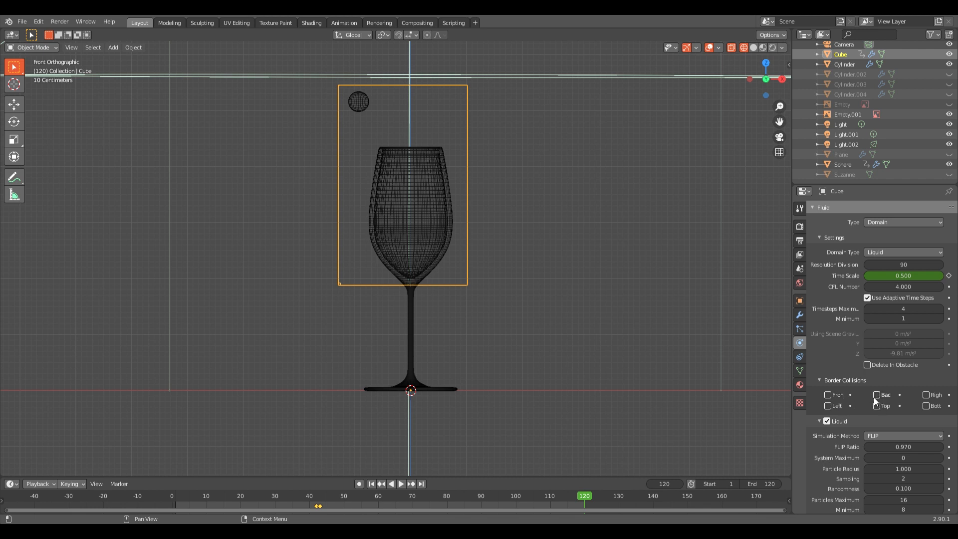
scroll(424, 164, "up", 2)
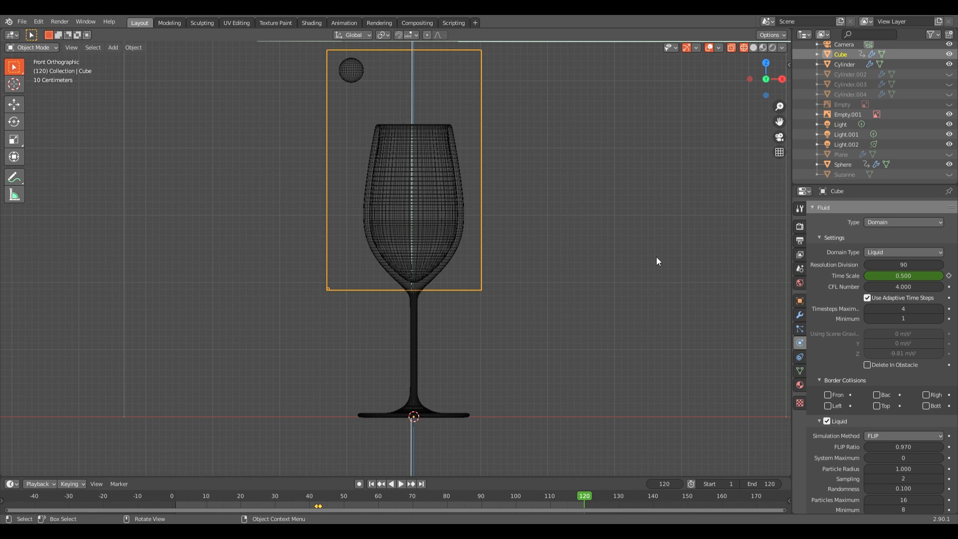
Collapse the domain's Border Collisions and examine its Liquid simulation settings
left_click(860, 380)
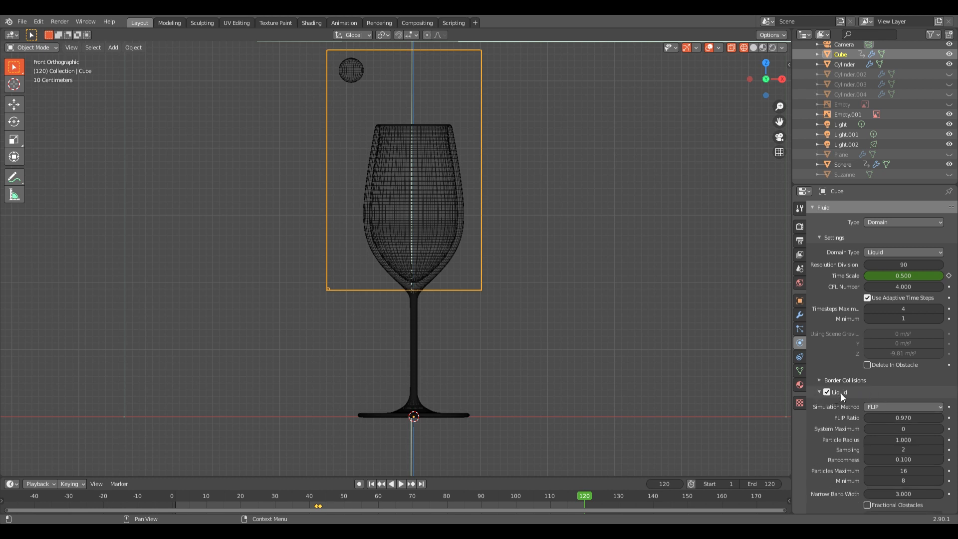
left_click(842, 390)
left_click(844, 390)
left_click(843, 391)
left_click(843, 390)
scroll(844, 464, "down", 2)
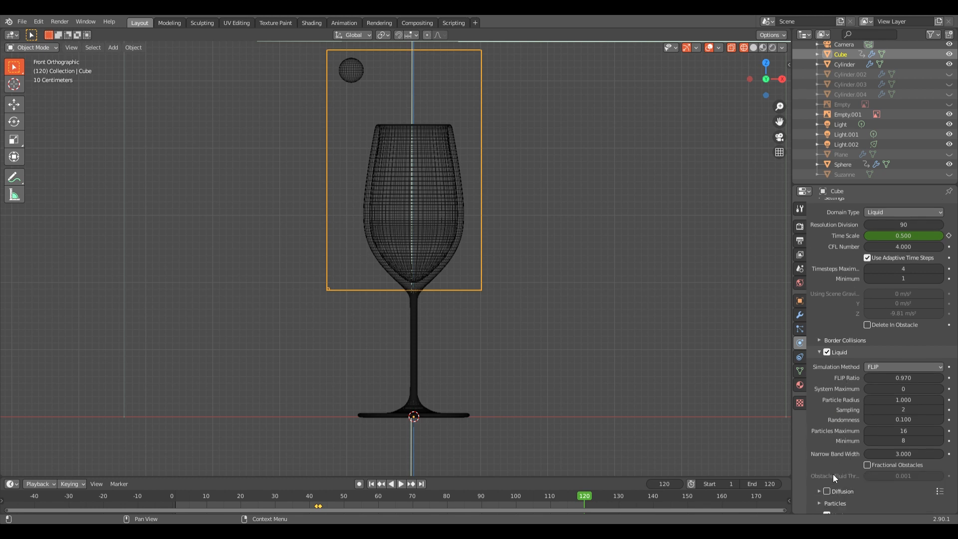
scroll(841, 448, "down", 1)
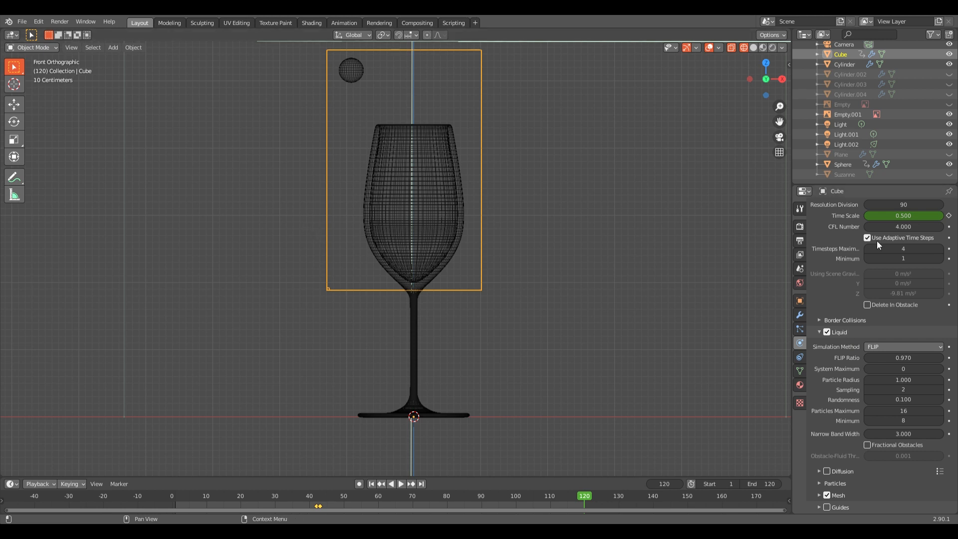
Collapse the Liquid settings and review the domain's Cache settings, including the Advanced section and cache Type, ending with Cache collapsed
left_click(840, 332)
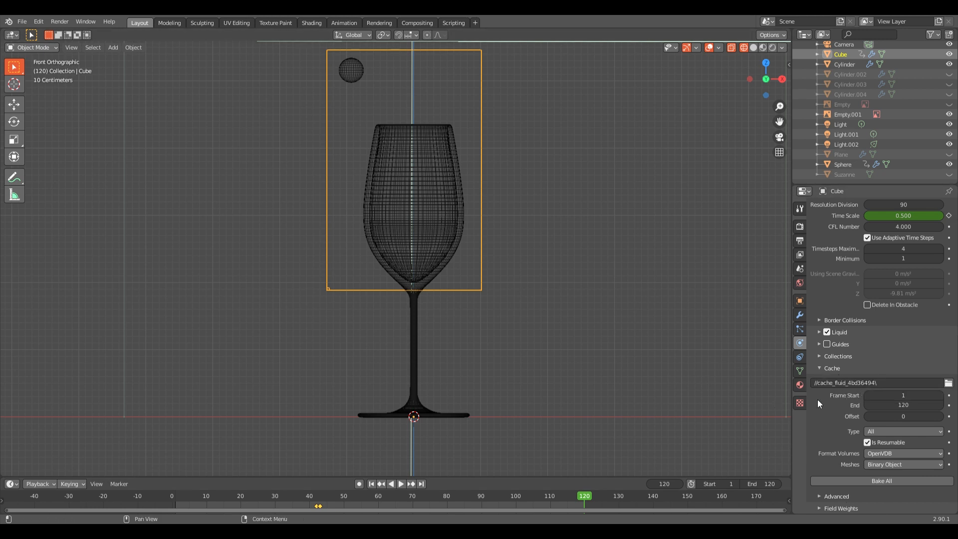
left_click(843, 496)
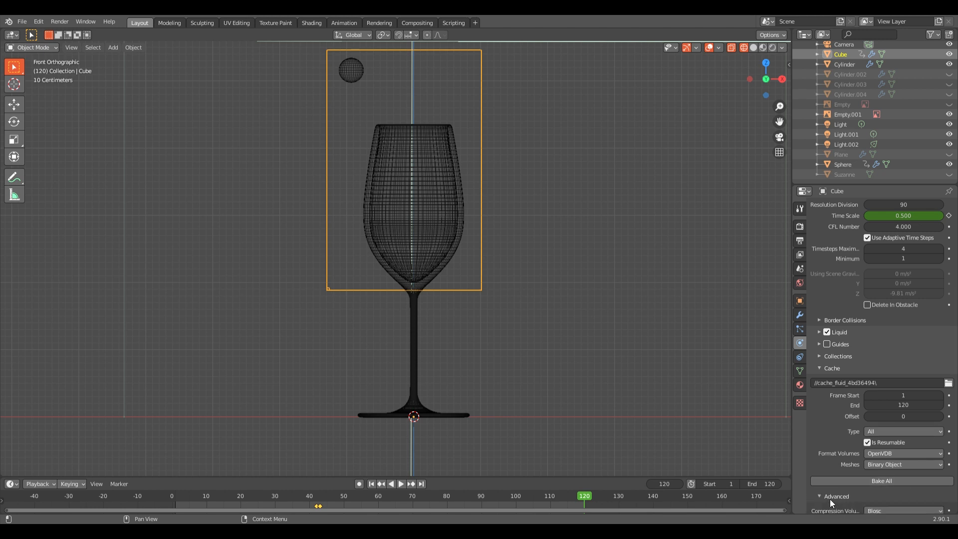
left_click(832, 497)
left_click(888, 432)
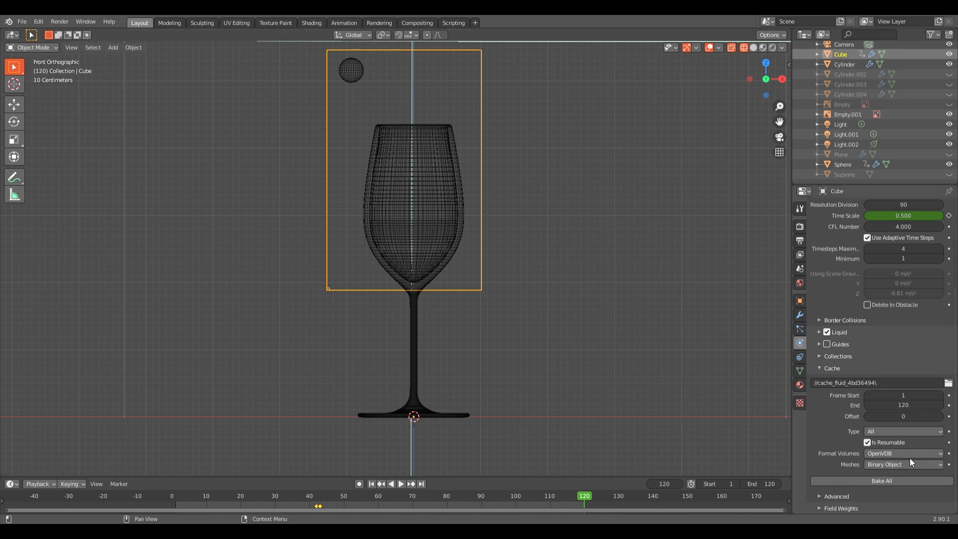
left_click(909, 433)
left_click(837, 367)
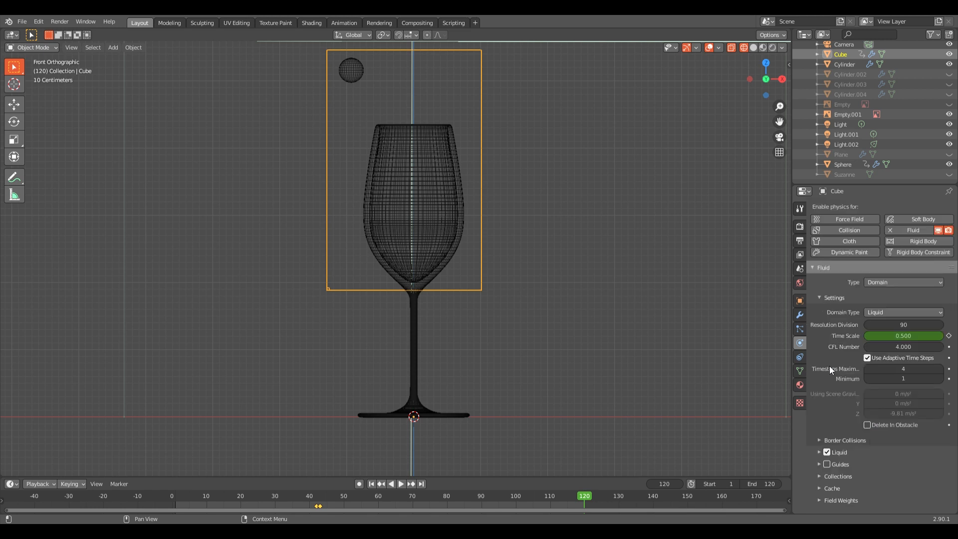
Expand the domain's Field Weights, look through the listed weights and collapse them again
left_click(843, 501)
scroll(858, 479, "down", 8)
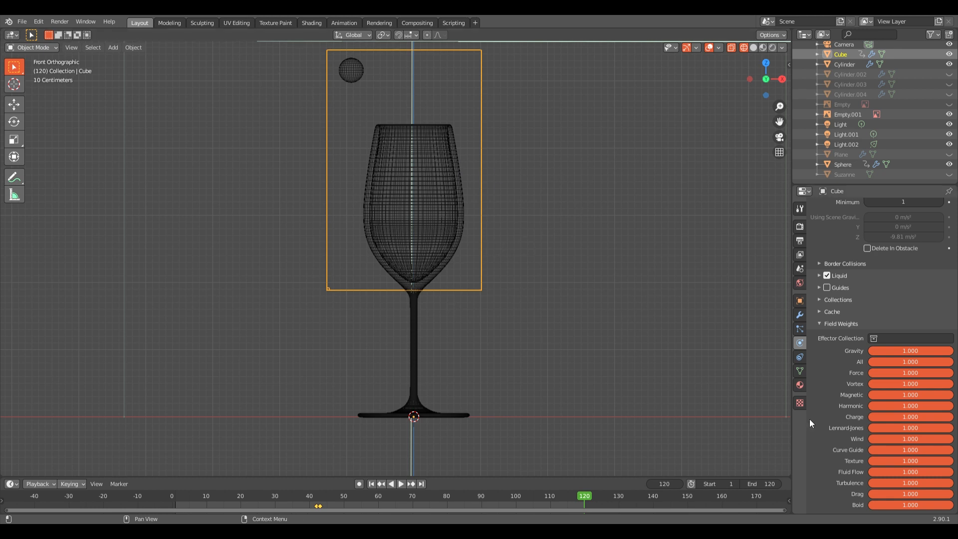
left_click(848, 325)
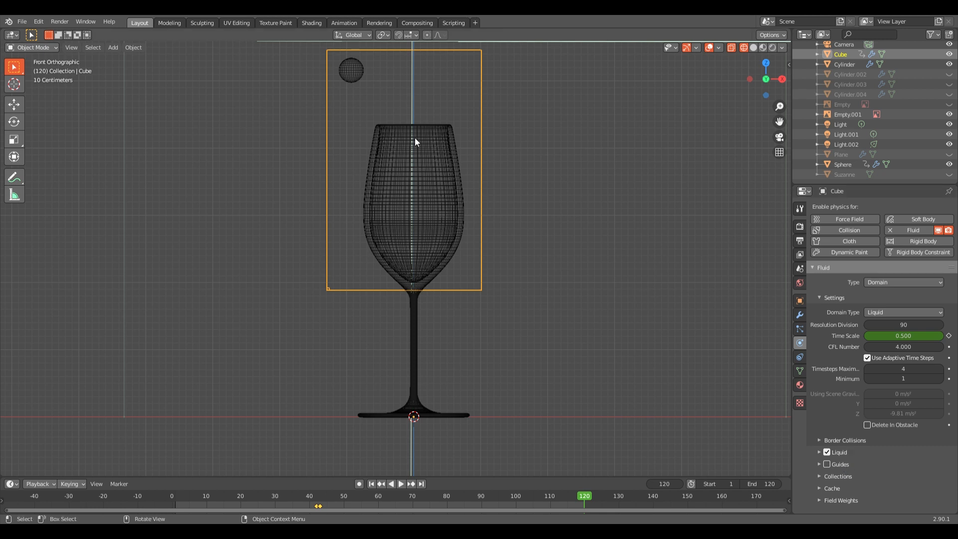
Select the inflow sphere above the glass and review its available Flow Type and fluid Type options without changing them
left_click(359, 77)
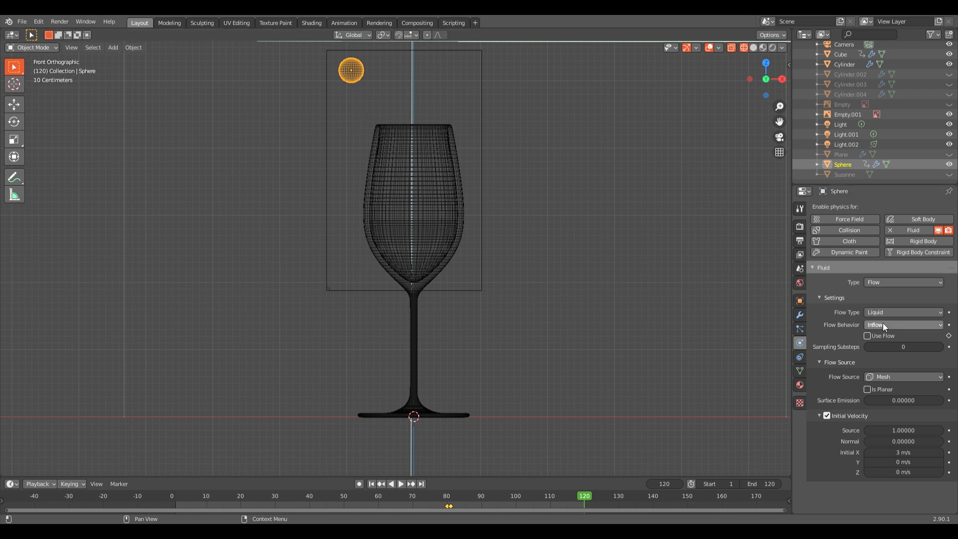
left_click(900, 314)
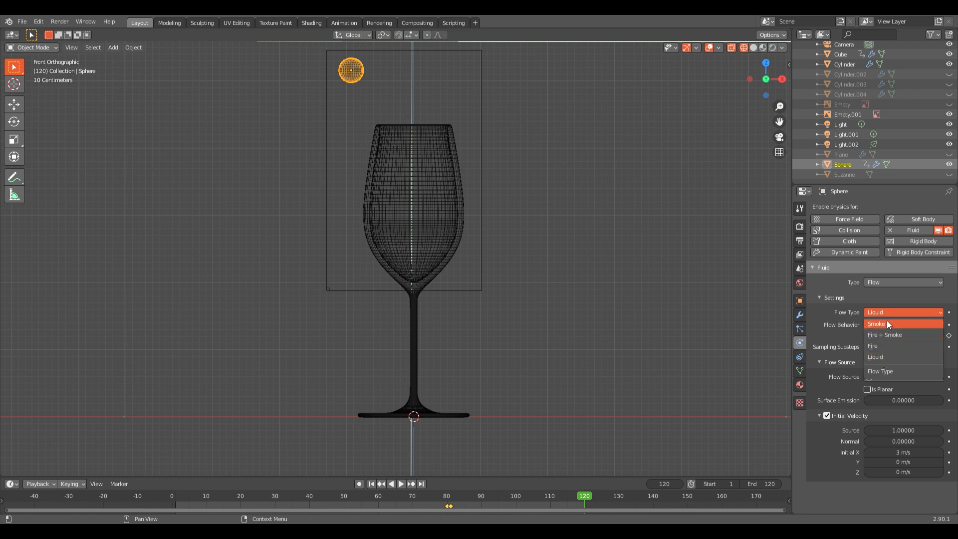
left_click(897, 311)
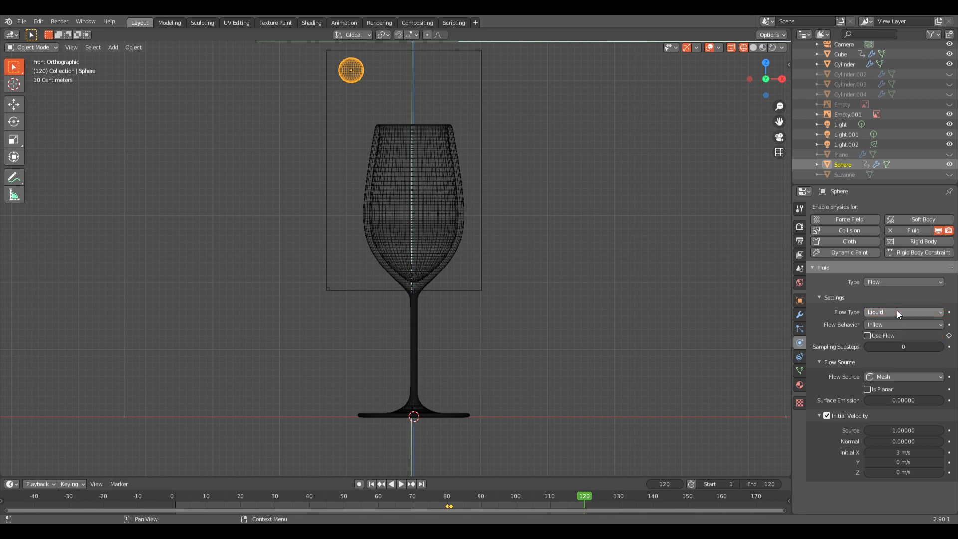
left_click(899, 284)
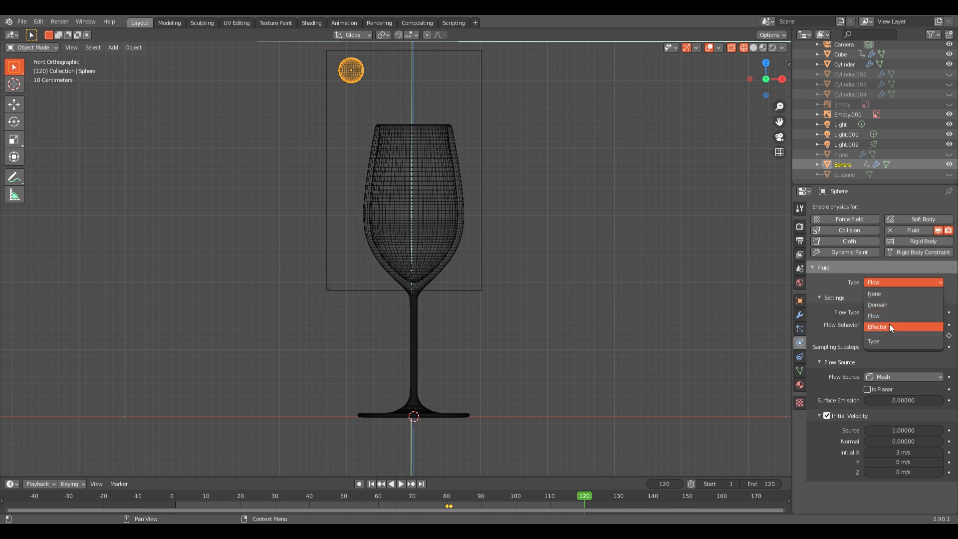
left_click(879, 283)
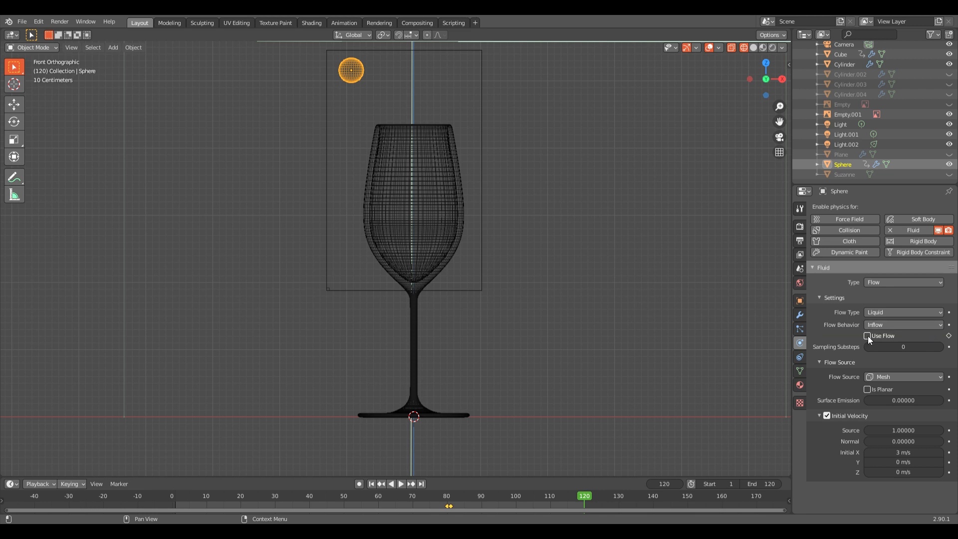
Scrub the timeline to frames 71, 81 and 77 to examine how the sphere's Use Flow setting is animated
left_click(843, 336)
left_click(416, 497)
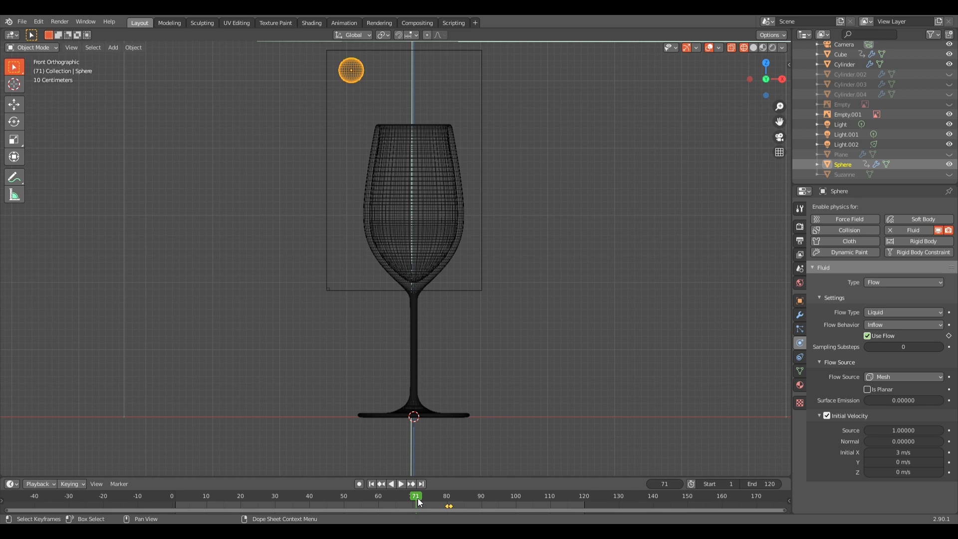
left_click_drag(418, 502, 450, 499)
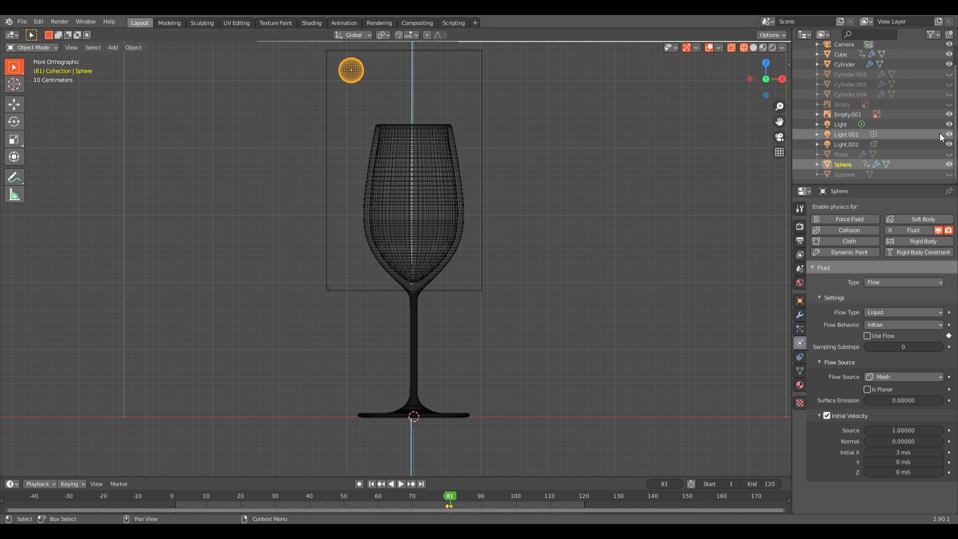
left_click_drag(458, 500, 437, 503)
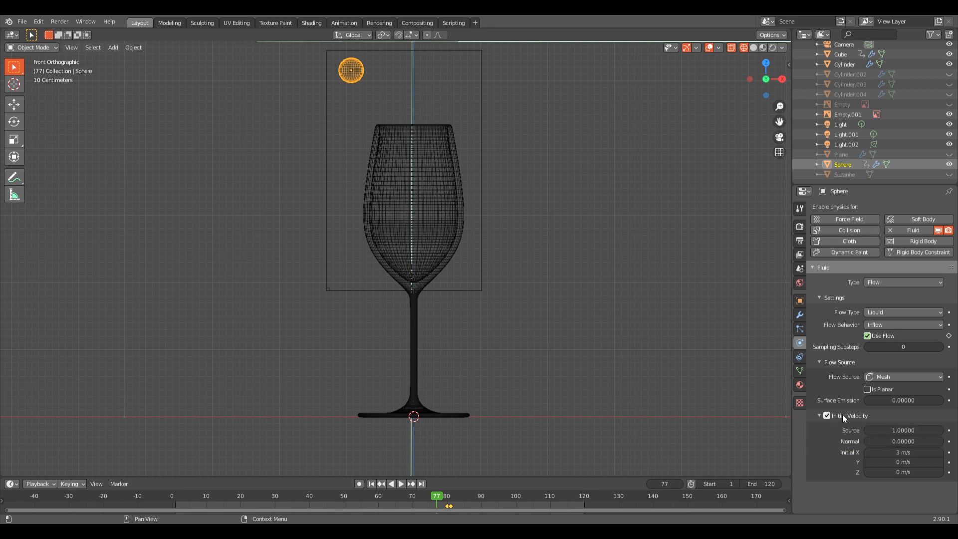
Review the sphere's Flow Source and Flow Behavior options without changing them
left_click(901, 378)
left_click(885, 324)
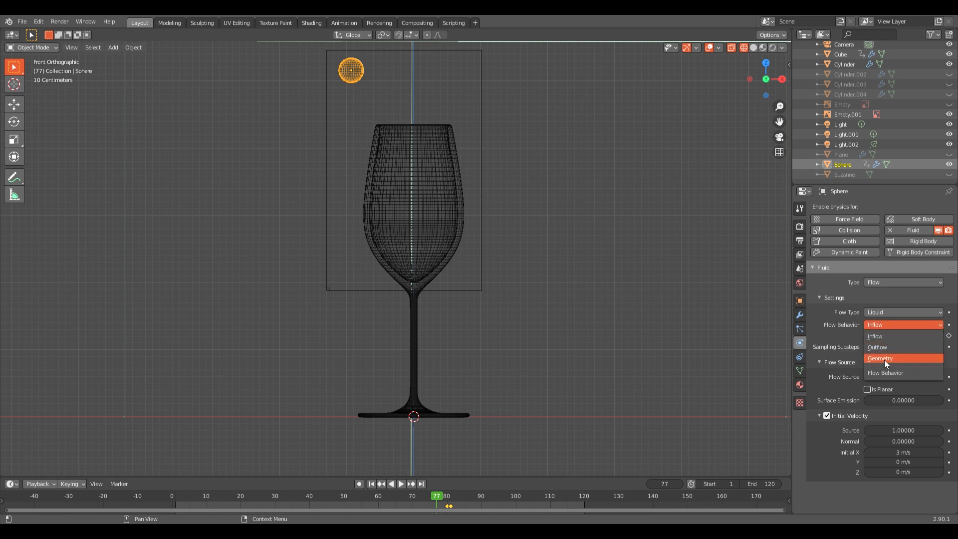
left_click(891, 325)
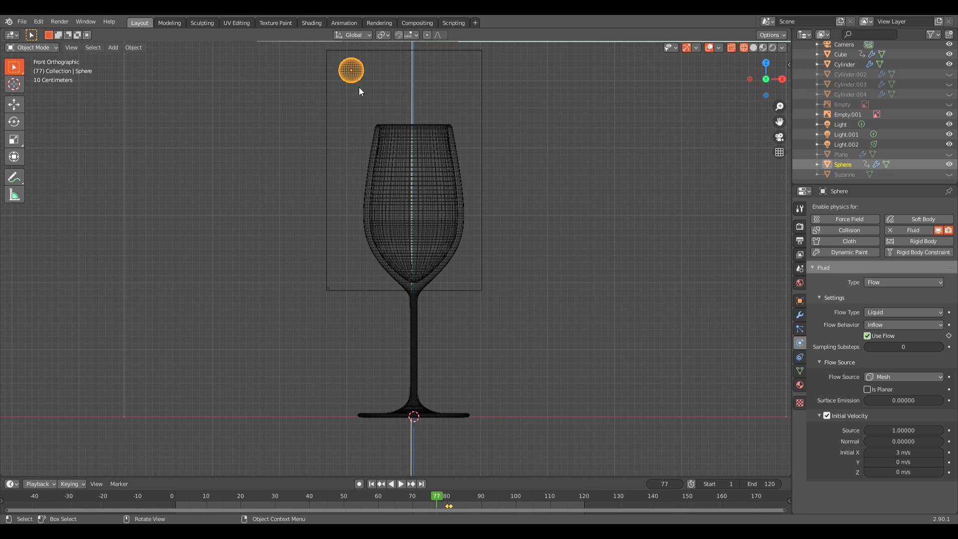
Select the wine glass and review its fluid Type and Effector Type options, keeping Effector and Collision
left_click(417, 337)
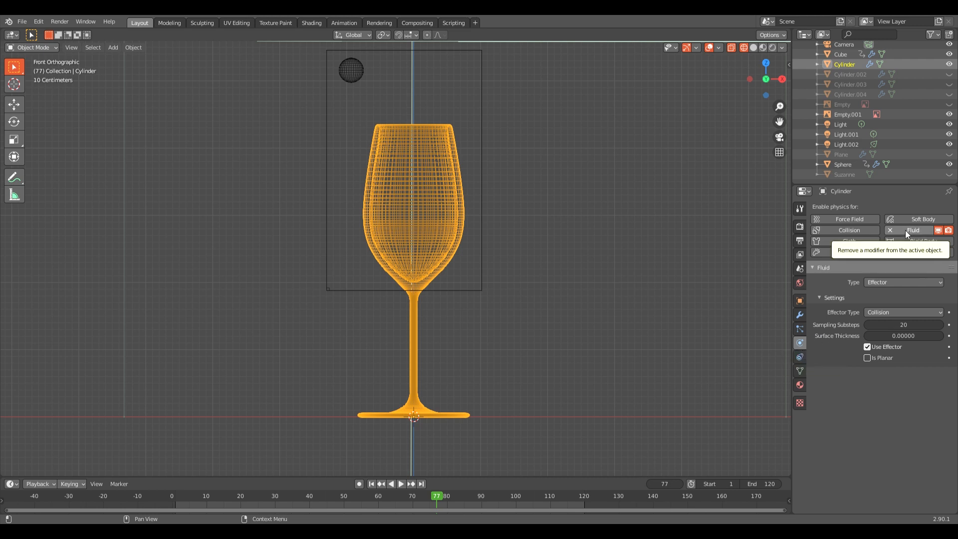
left_click(918, 283)
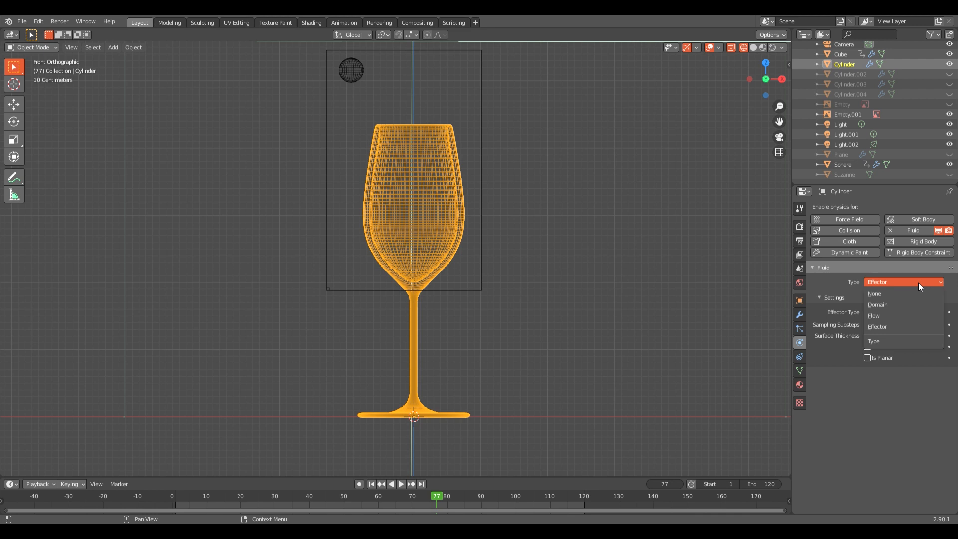
left_click(897, 325)
left_click(903, 314)
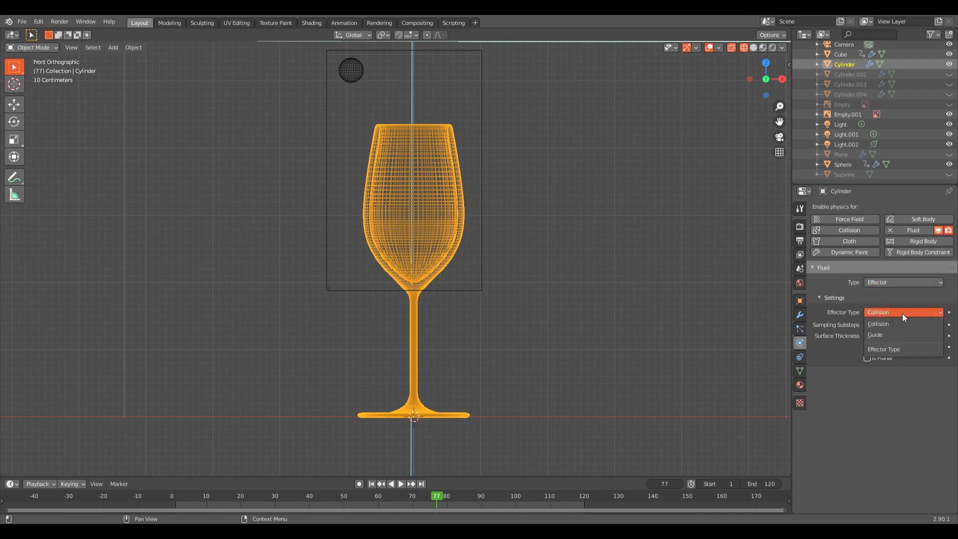
left_click(886, 359)
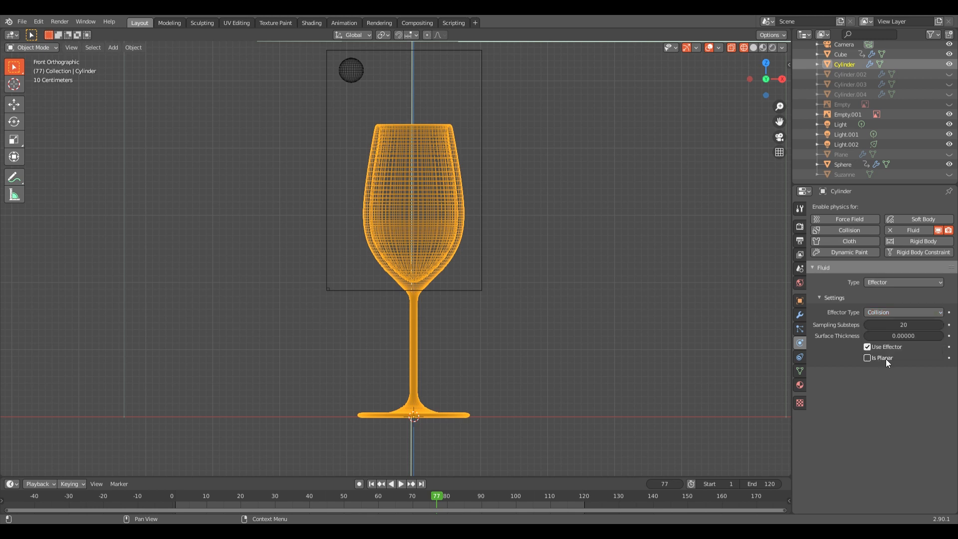
left_click(906, 311)
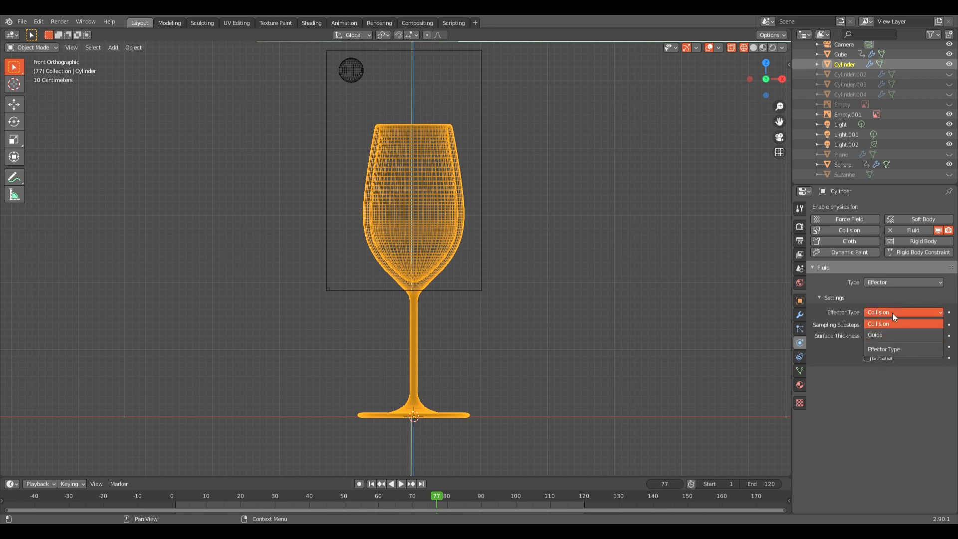
left_click(893, 313)
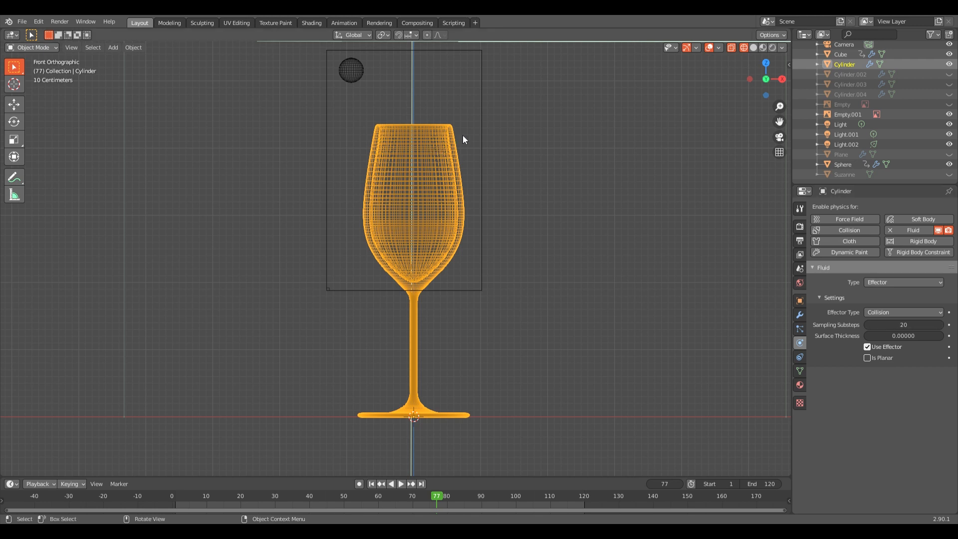
Select the domain box, check its Border Collisions and expand its Liquid settings
left_click(477, 134)
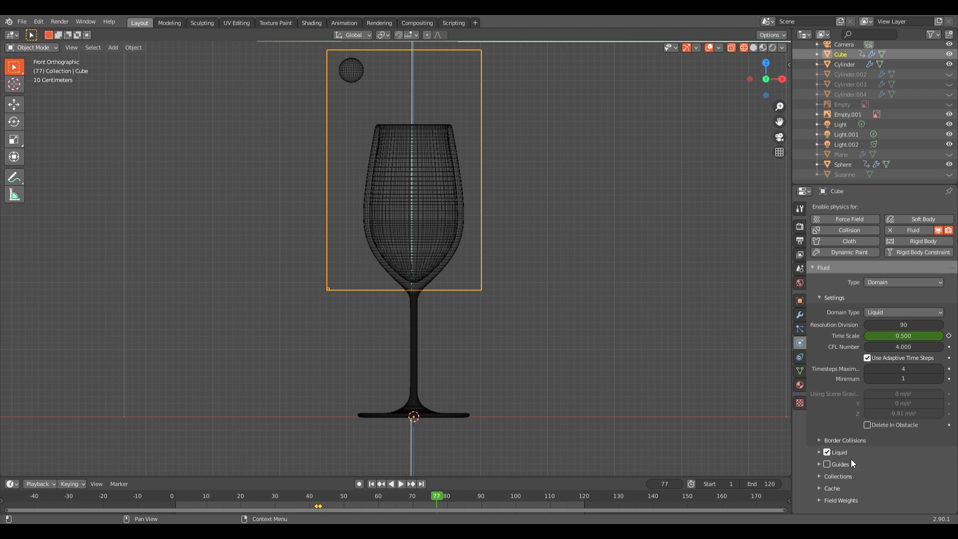
left_click(852, 439)
left_click(853, 439)
left_click(844, 453)
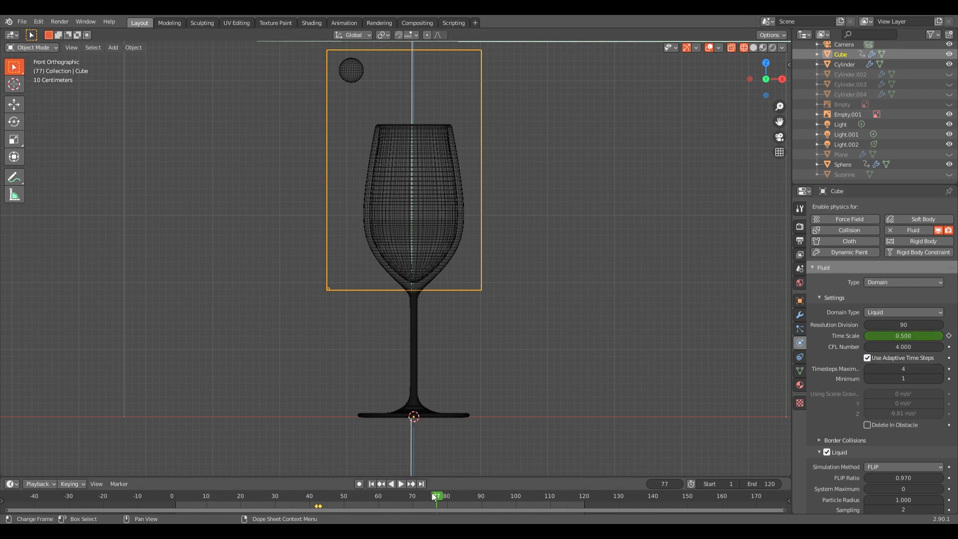
Scrub the timeline between frames 41 and 43 to examine the domain's Time Scale keyframes, and look through its remaining fluid settings
key("space")
left_click_drag(437, 497, 397, 503)
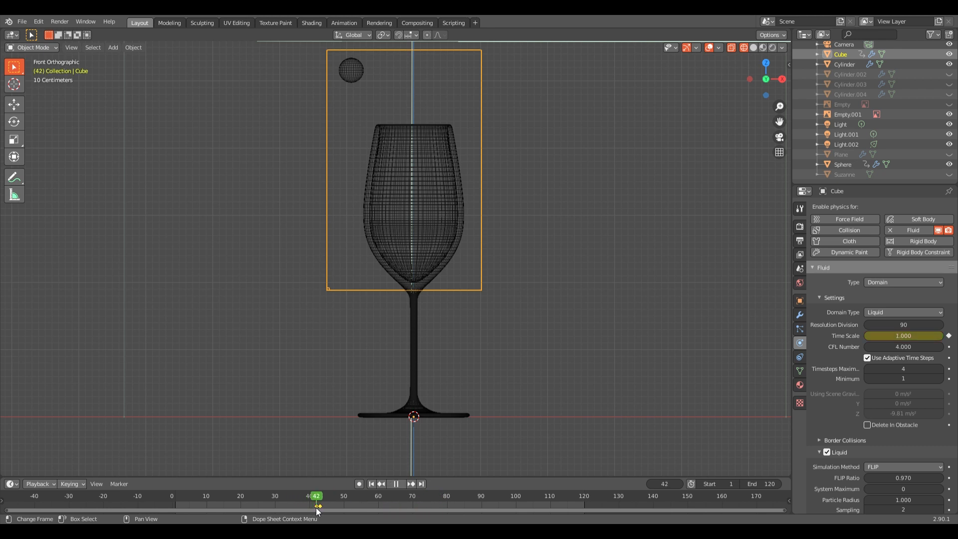
key("space")
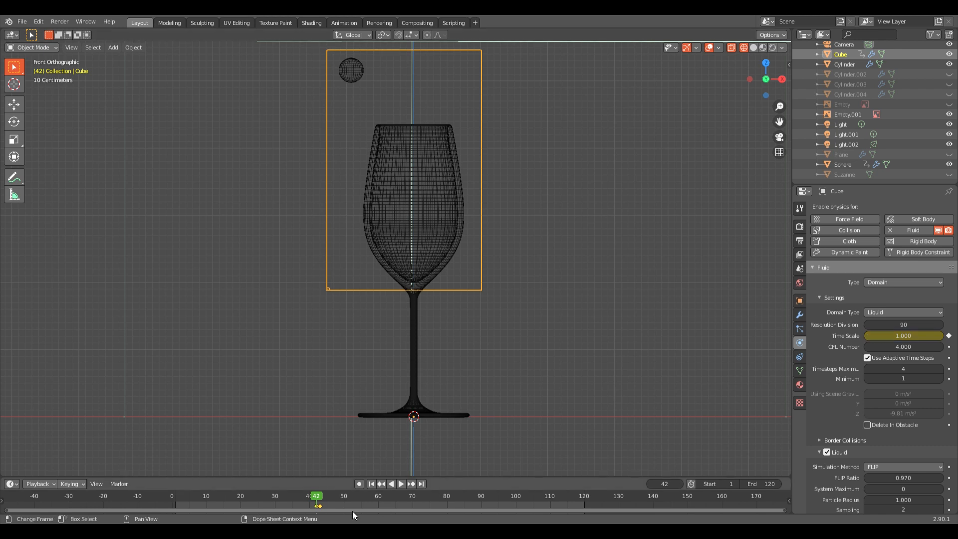
left_click_drag(314, 500, 320, 501)
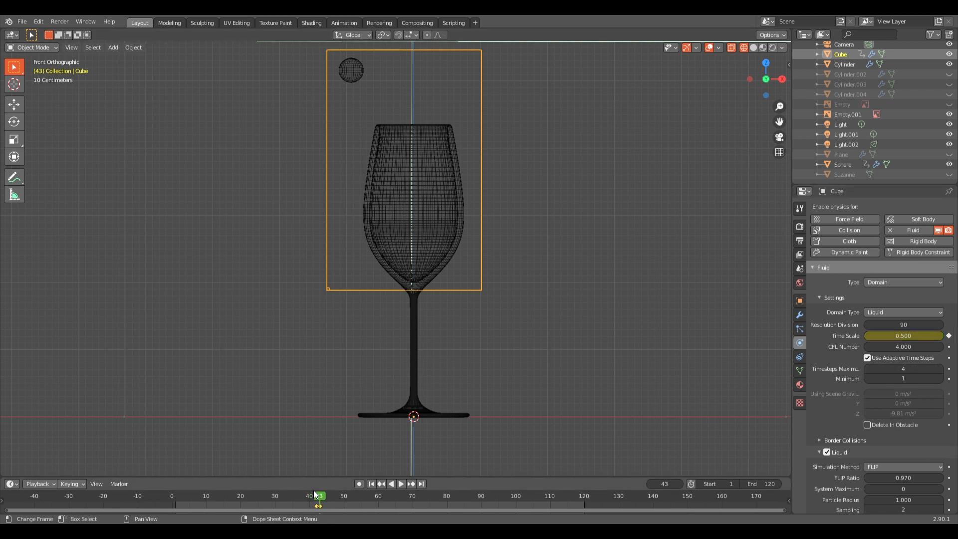
left_click_drag(320, 498, 306, 501)
left_click_drag(216, 506, 270, 506)
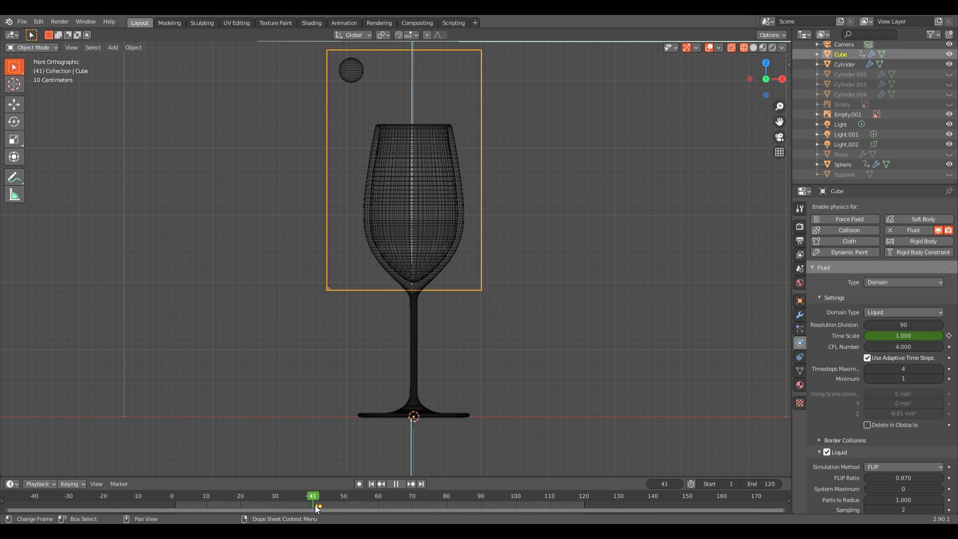
left_click_drag(321, 506, 321, 506)
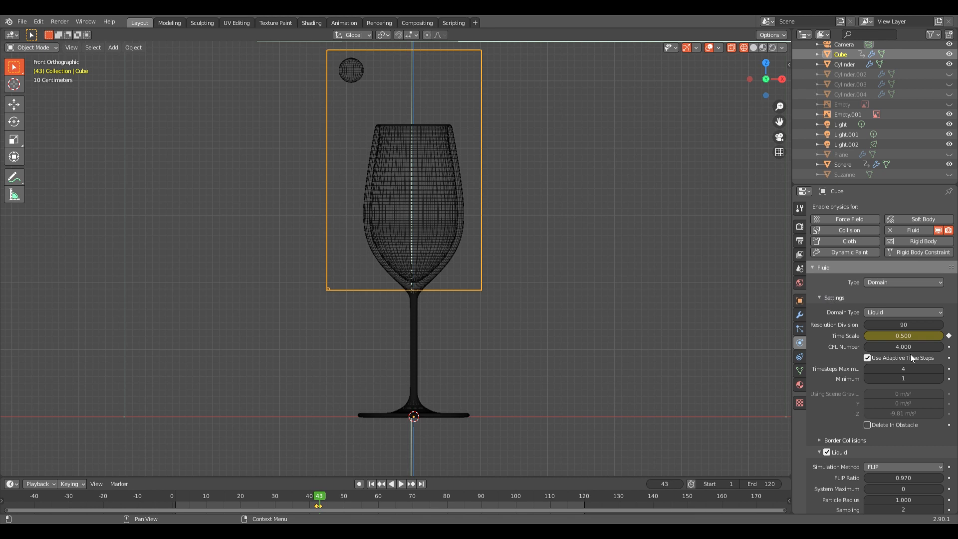
scroll(843, 449, "down", 4)
scroll(843, 445, "down", 4)
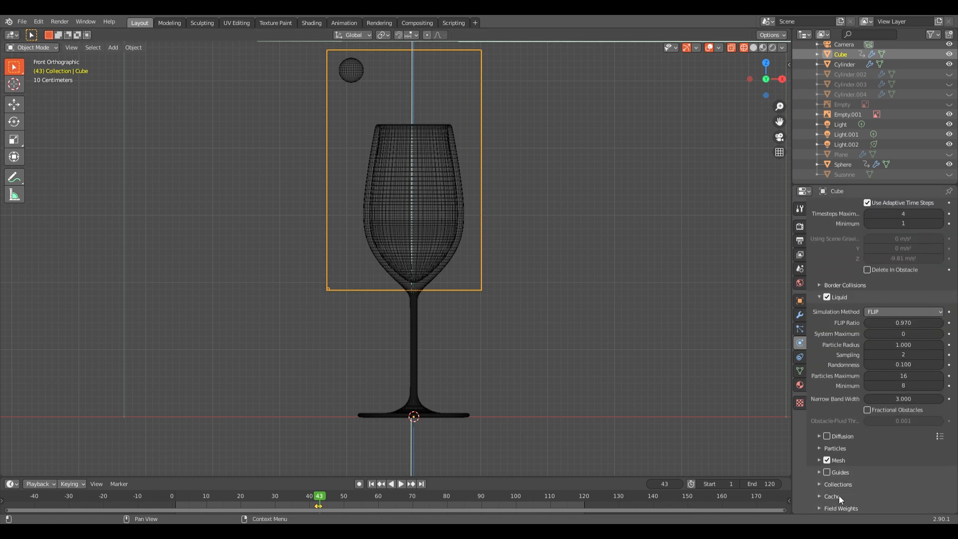
scroll(840, 496, "up", 8)
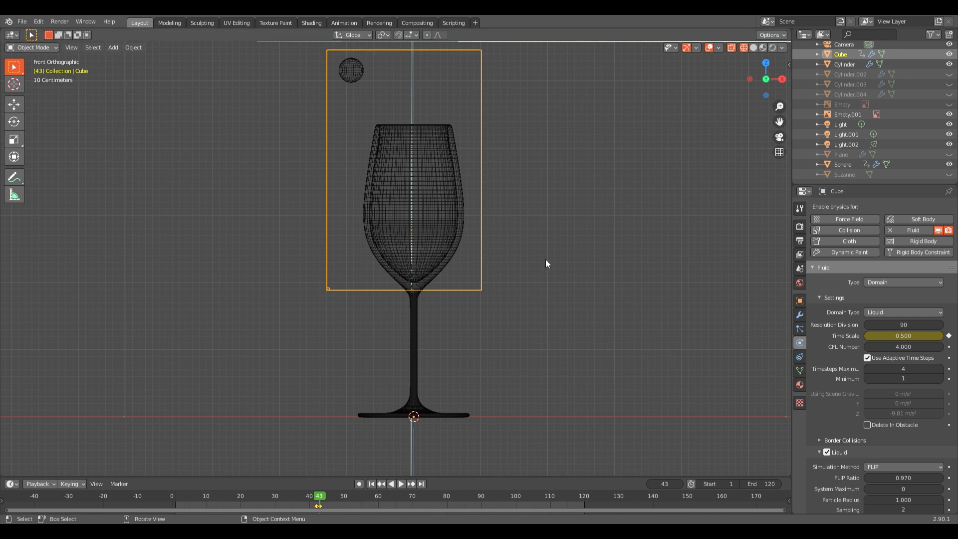
Switch the viewport to Rendered shading and unhide the Plane backdrop
key("z")
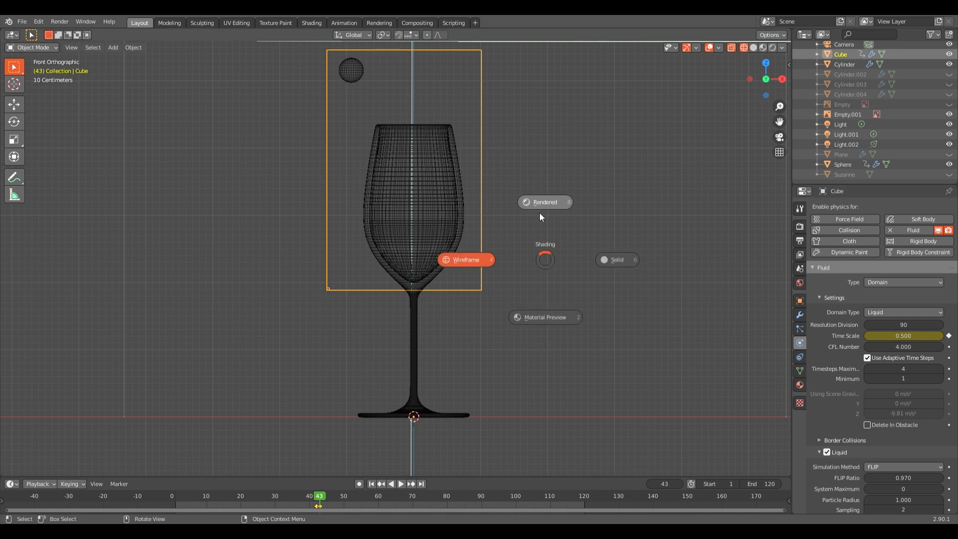
left_click(540, 214)
middle_click_drag(534, 249, 517, 268)
key("z")
key("Escape")
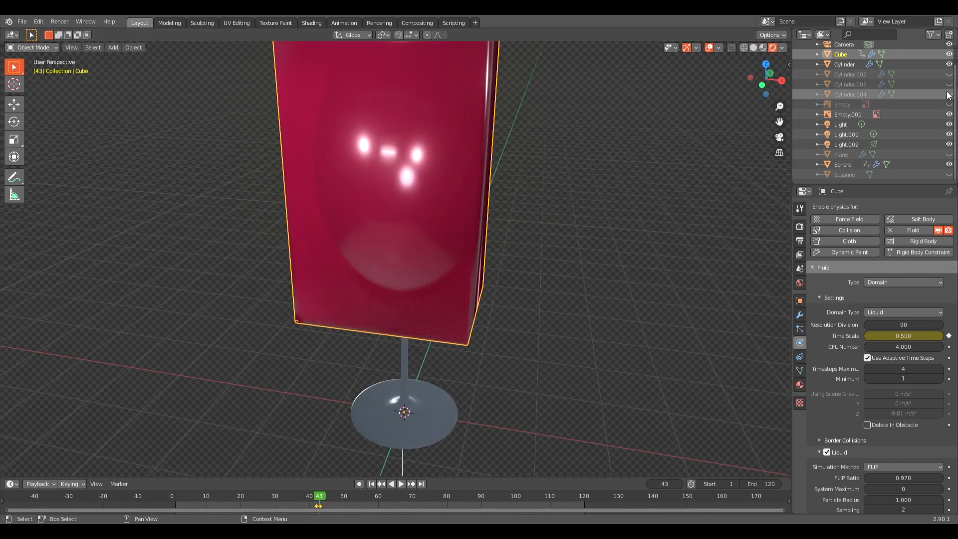
left_click(950, 155)
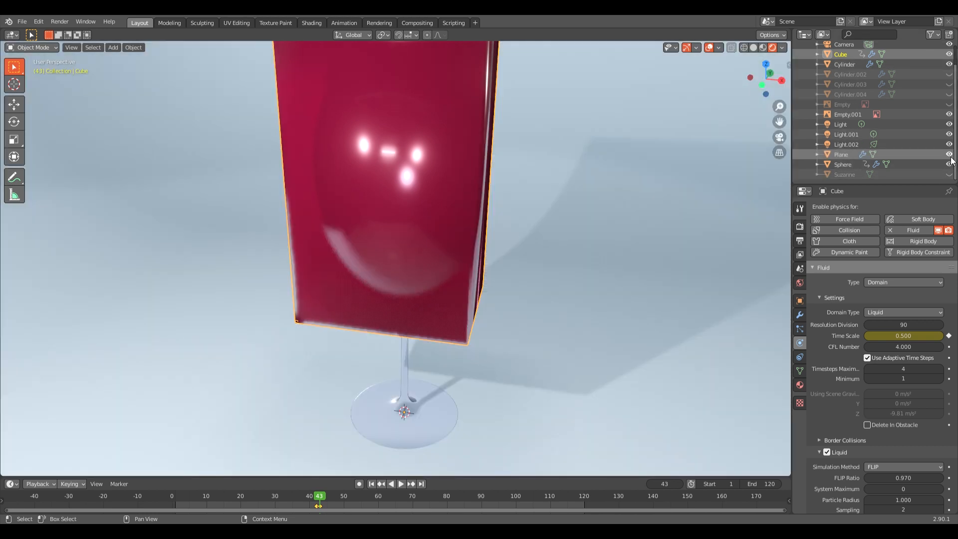
Select the Plane backdrop and inspect its shape around the glass from outside, above and inside
scroll(567, 224, "down", 10)
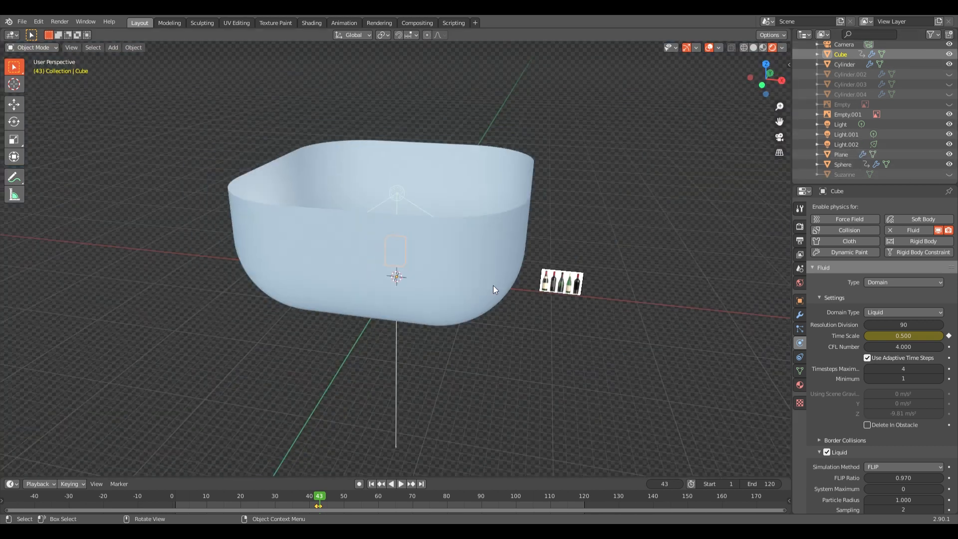
left_click(645, 232)
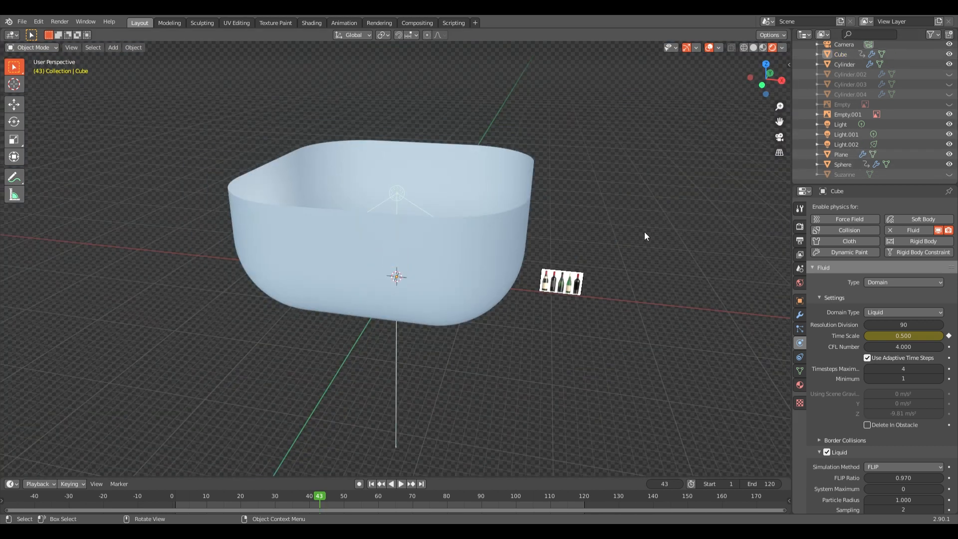
middle_click_drag(493, 179, 579, 140)
scroll(464, 340, "up", 3)
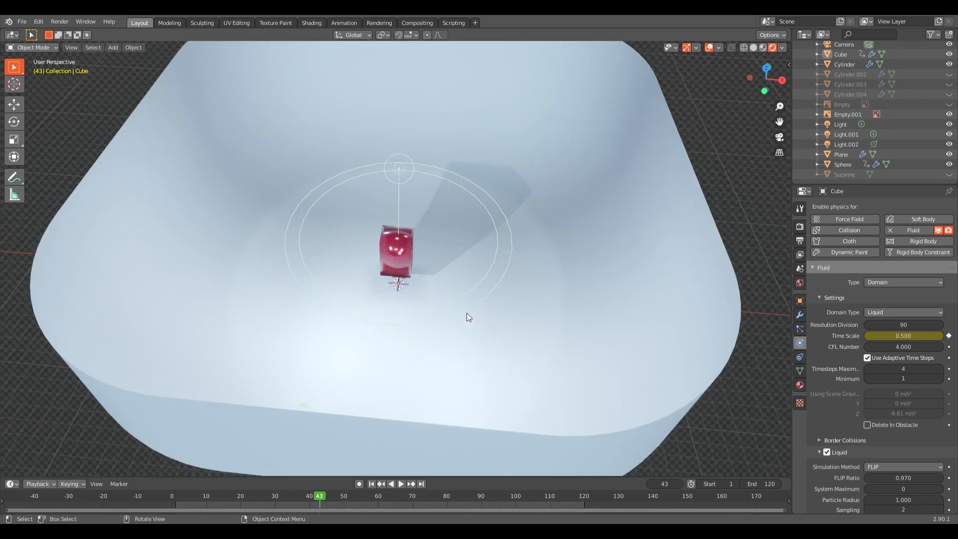
left_click(566, 154)
middle_click_drag(319, 356, 370, 373)
scroll(364, 328, "up", 8)
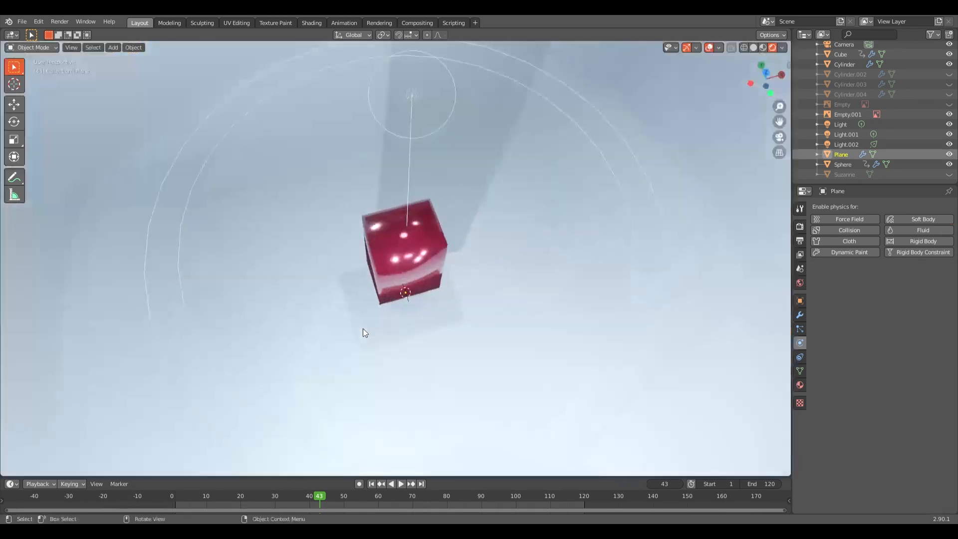
middle_click_drag(421, 333, 408, 251)
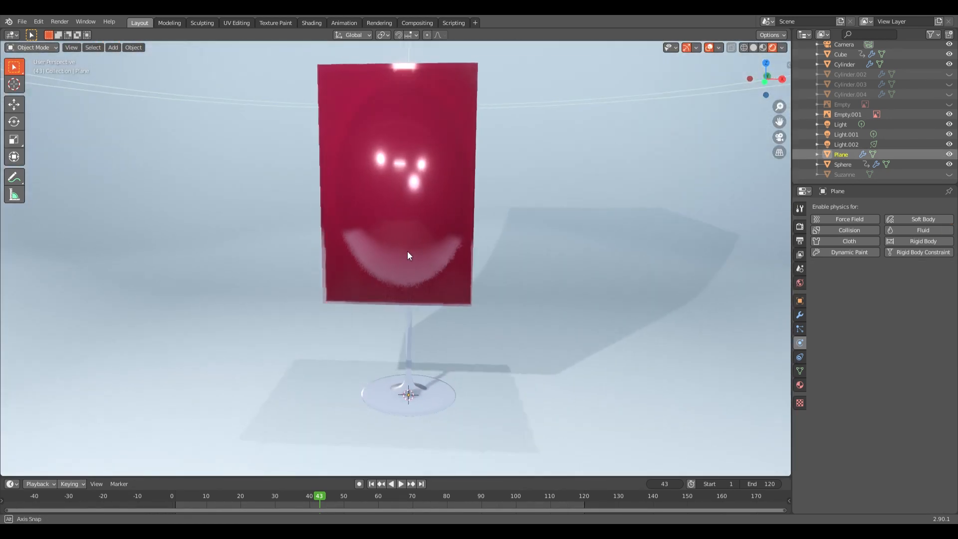
middle_click_drag(569, 228, 541, 159)
middle_click_drag(583, 228, 567, 185)
Examine the backdrop's Bevel modifier and toggle its viewport display off and on to compare the rounded edges
left_click(800, 315)
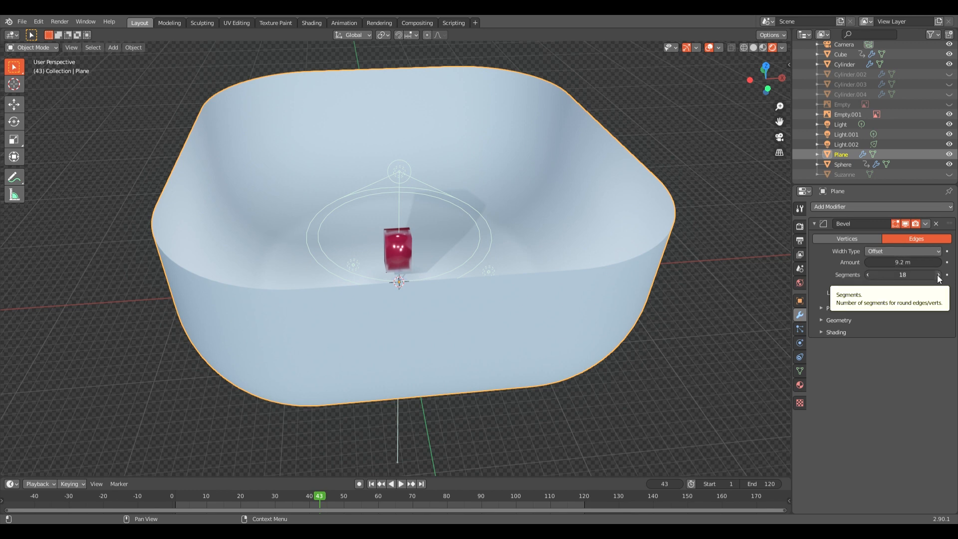
left_click(906, 223)
left_click(907, 222)
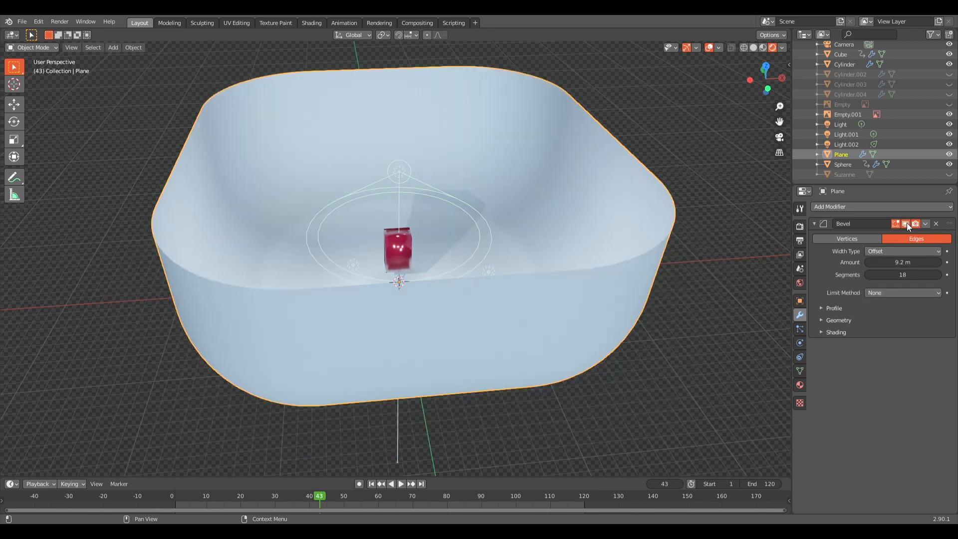
Look up the smooth and flat shading options for the Plane backdrop and inspect its rounded surface around the glass
right_click(606, 199)
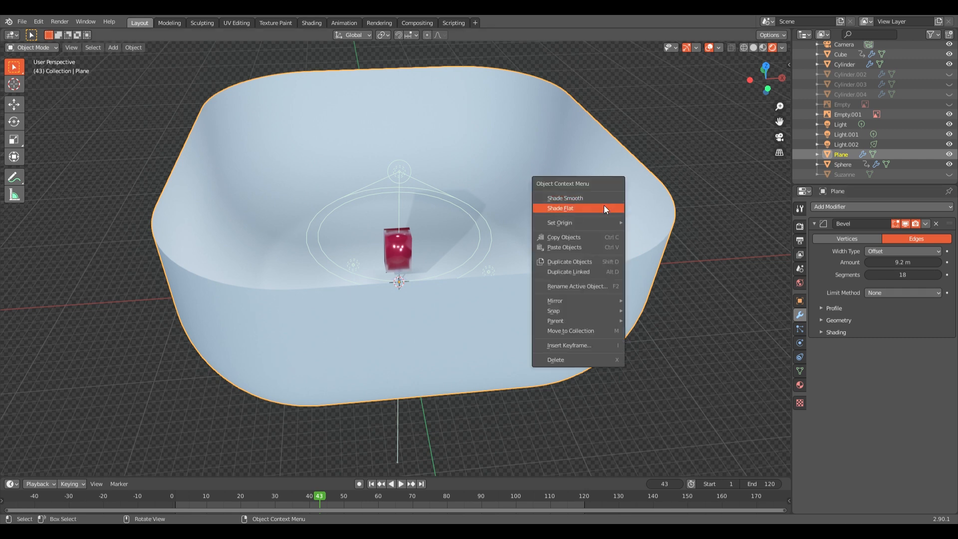
scroll(524, 241, "up", 5)
middle_click_drag(505, 241, 330, 220)
scroll(330, 221, "down", 3)
right_click(595, 205)
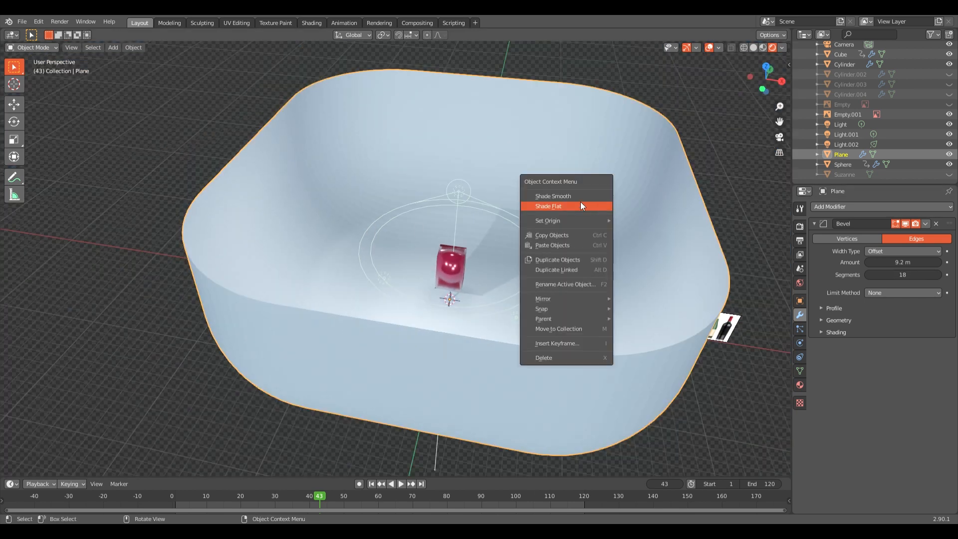
key("Escape")
scroll(616, 242, "up", 5)
middle_click_drag(561, 354, 486, 302)
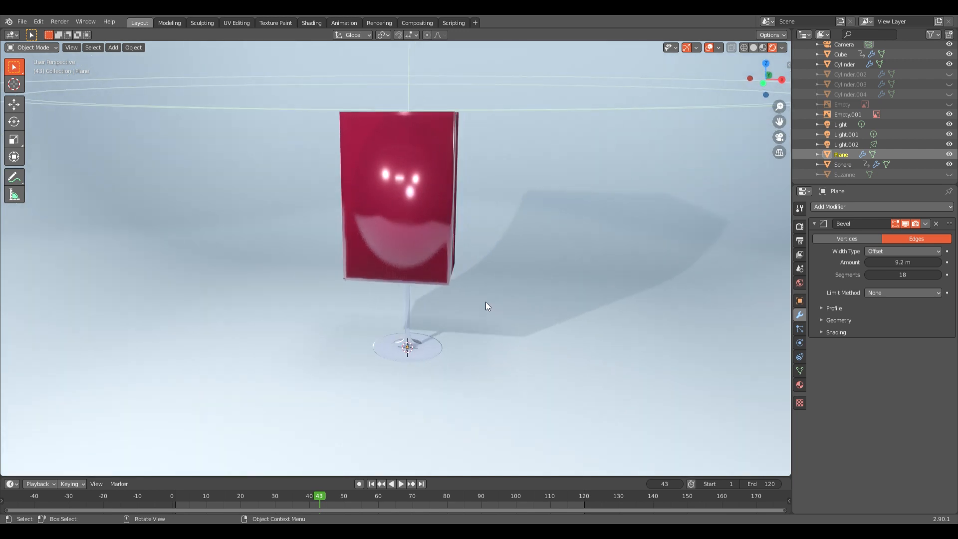
Go back to frame 1, select the Cube fluid domain and open the Cache settings of its fluid physics
left_click(370, 484)
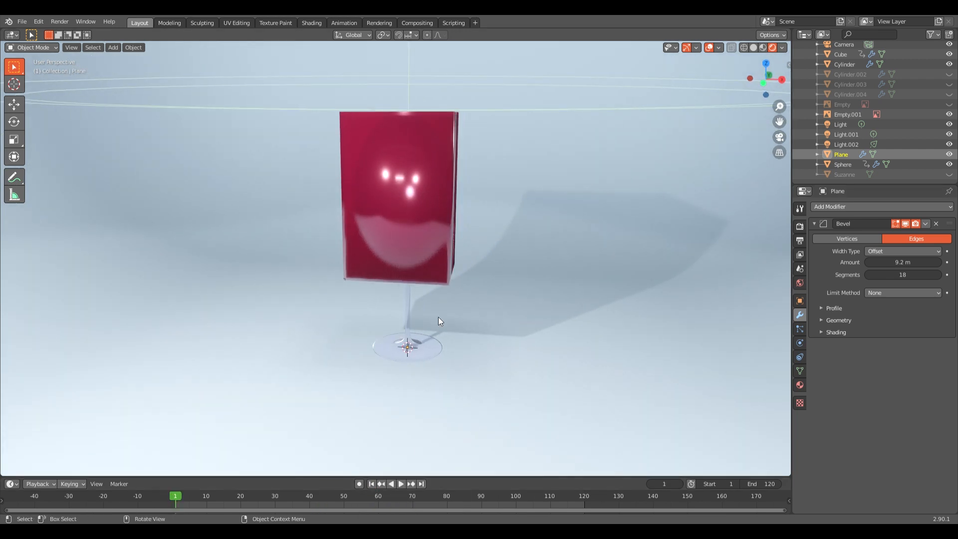
left_click(445, 185)
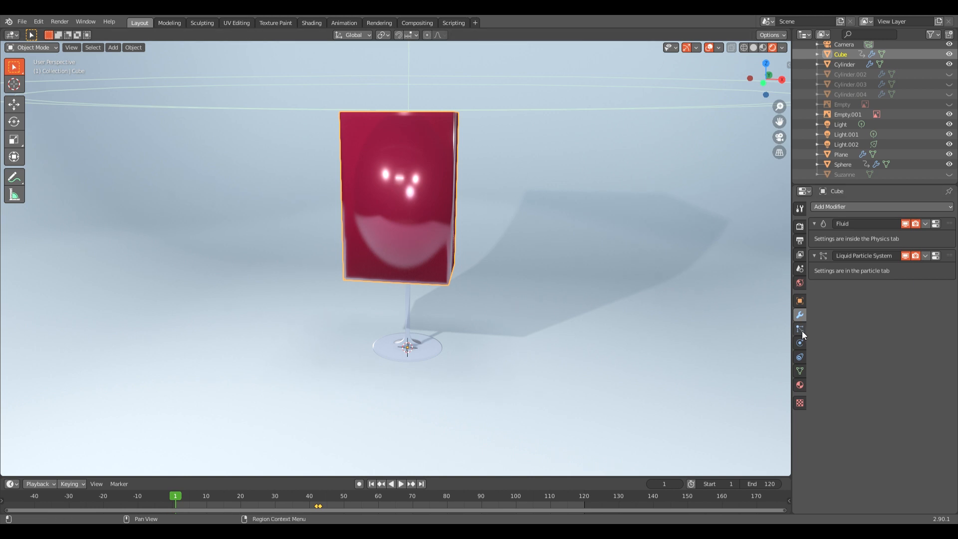
left_click(800, 212)
left_click(798, 226)
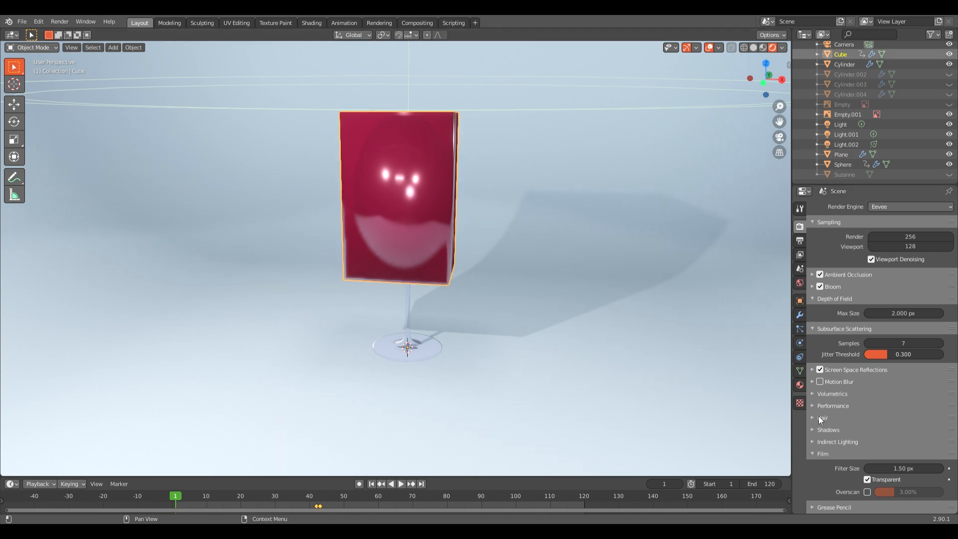
left_click(801, 356)
left_click(801, 345)
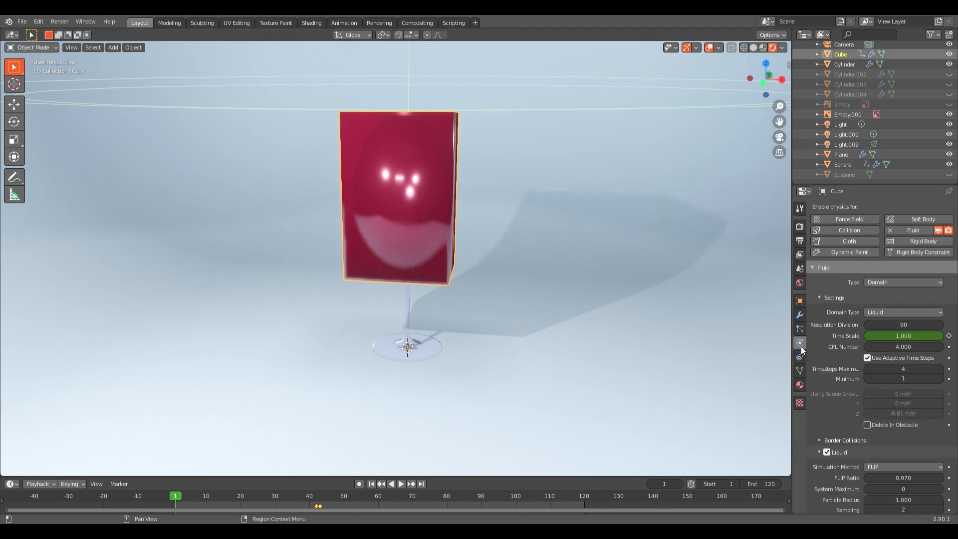
scroll(804, 412, "down", 6)
left_click(827, 460)
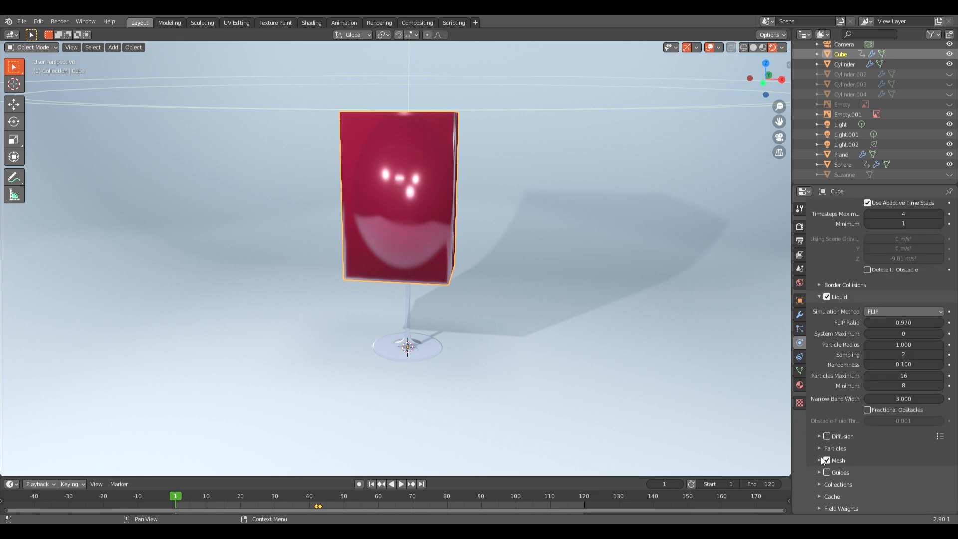
left_click(837, 498)
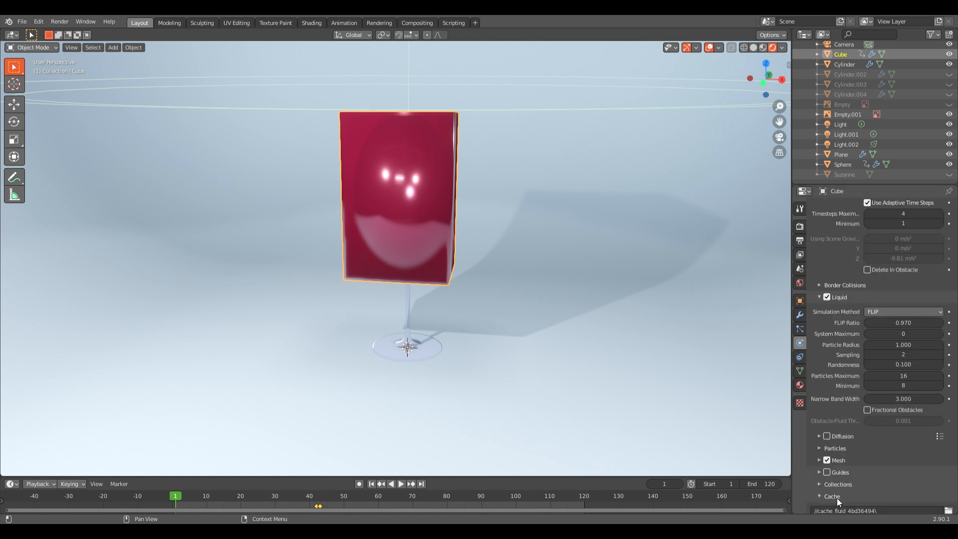
scroll(844, 492, "down", 6)
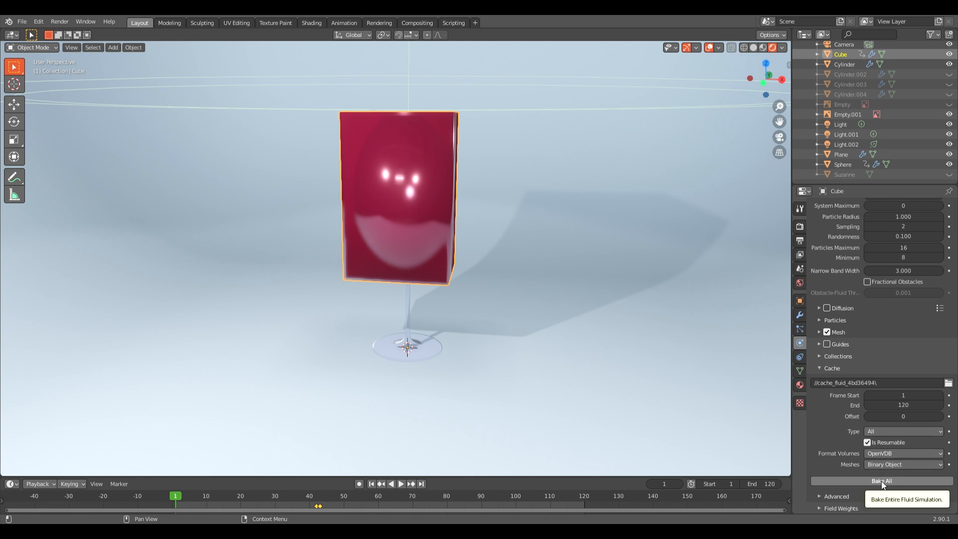
Set the domain's cache End frame to 10 and bake the entire fluid simulation
left_click(906, 406)
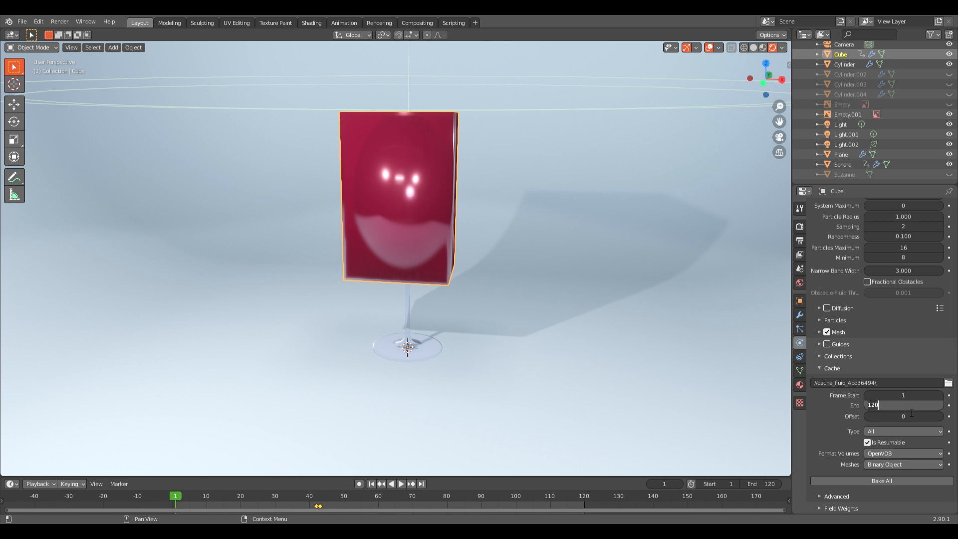
key("ctrl+a")
type("10")
key("Return")
left_click(884, 479)
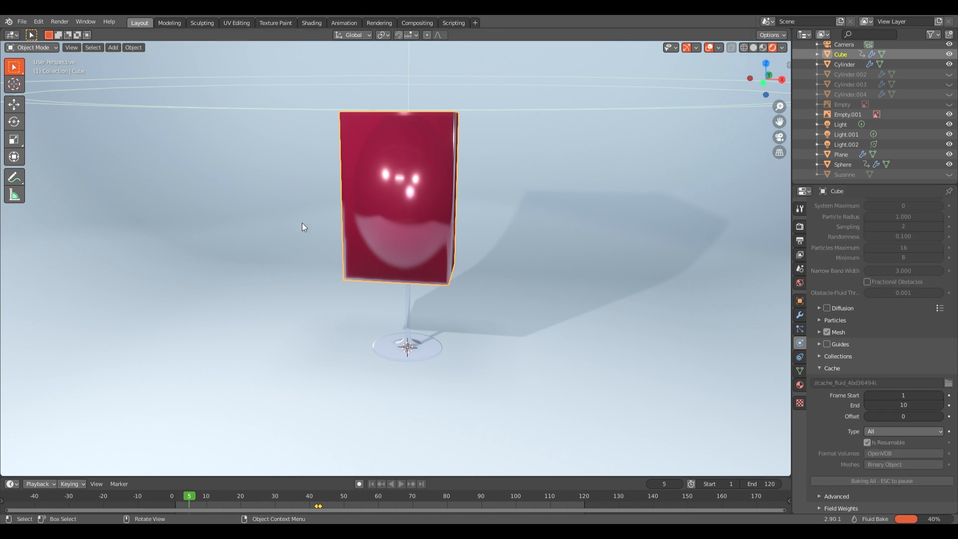
Scrub and play the baked frames up to frame 9 to examine the wine pouring towards the glass
left_click(195, 498)
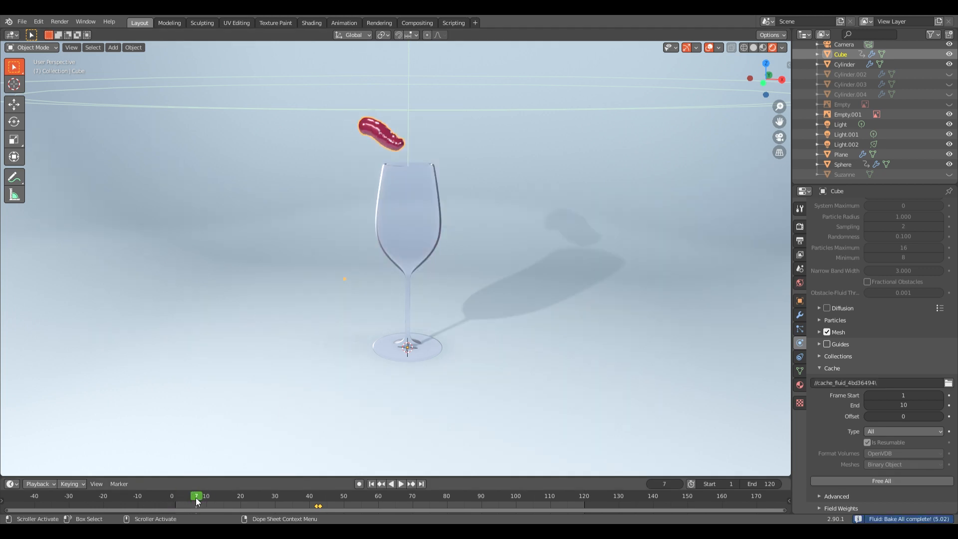
key("space")
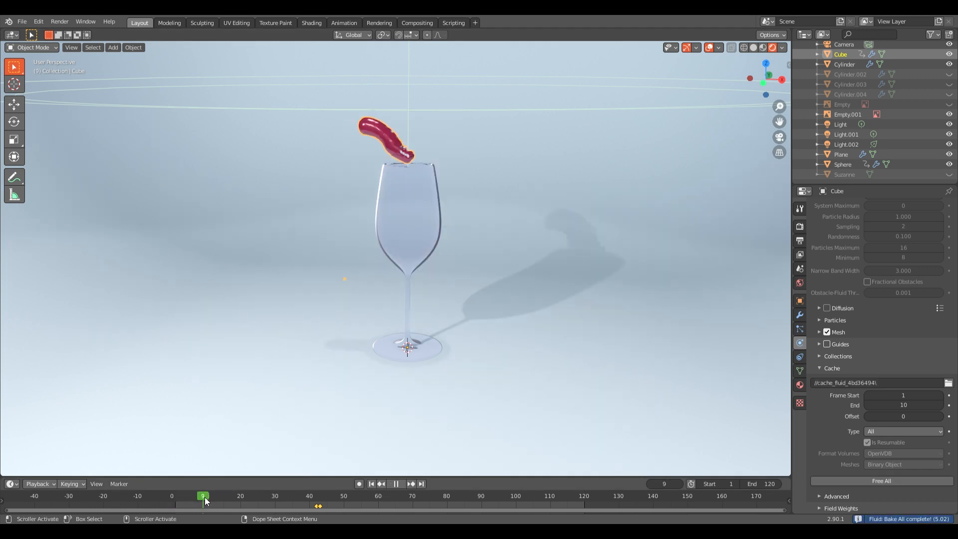
key("space")
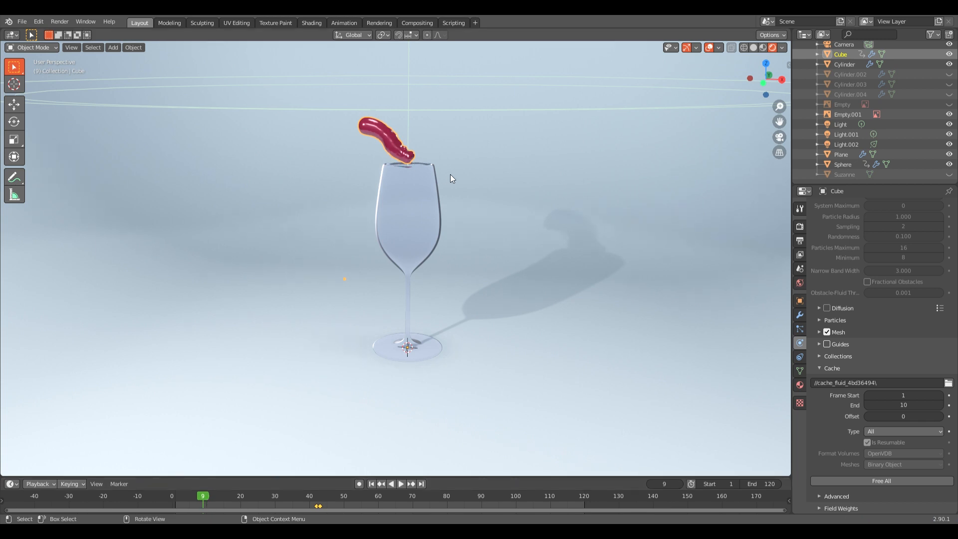
scroll(445, 174, "down", 1)
scroll(446, 174, "up", 2)
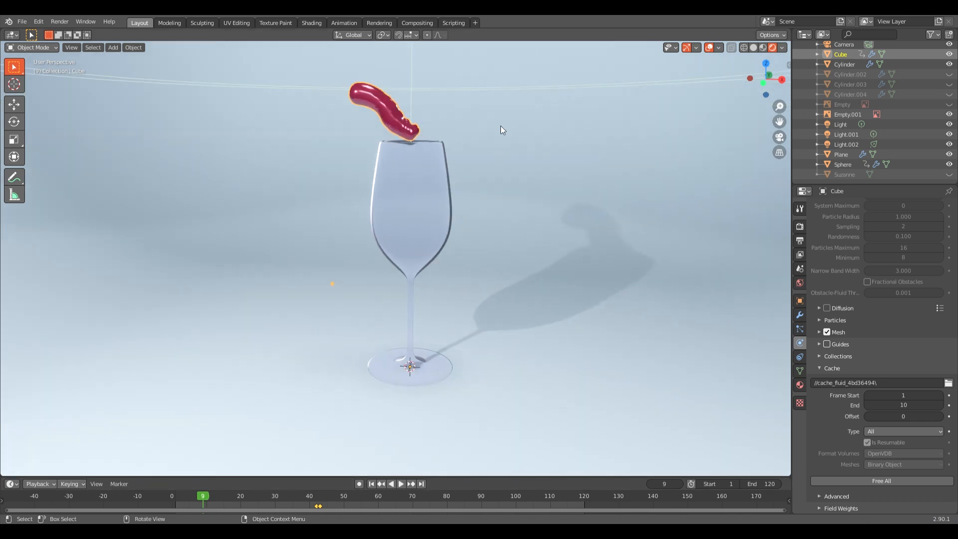
Open the Eevee render settings and toggle Bloom off and on to compare its effect on the scene
left_click(801, 209)
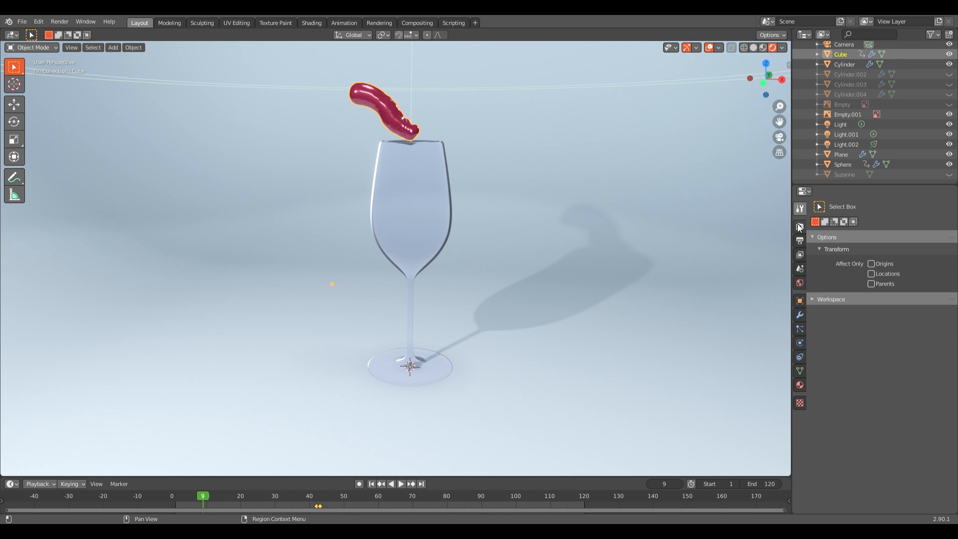
left_click(801, 227)
left_click(841, 328)
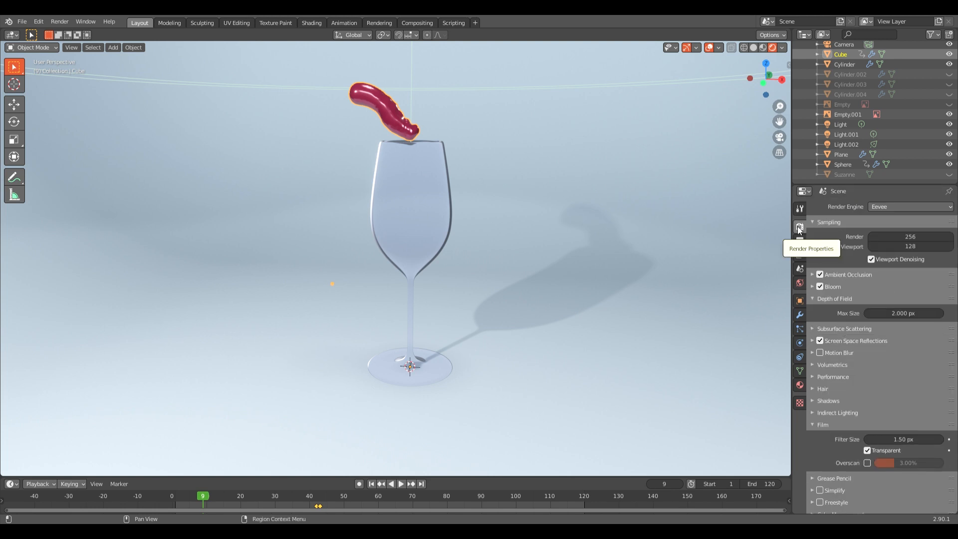
left_click(821, 285)
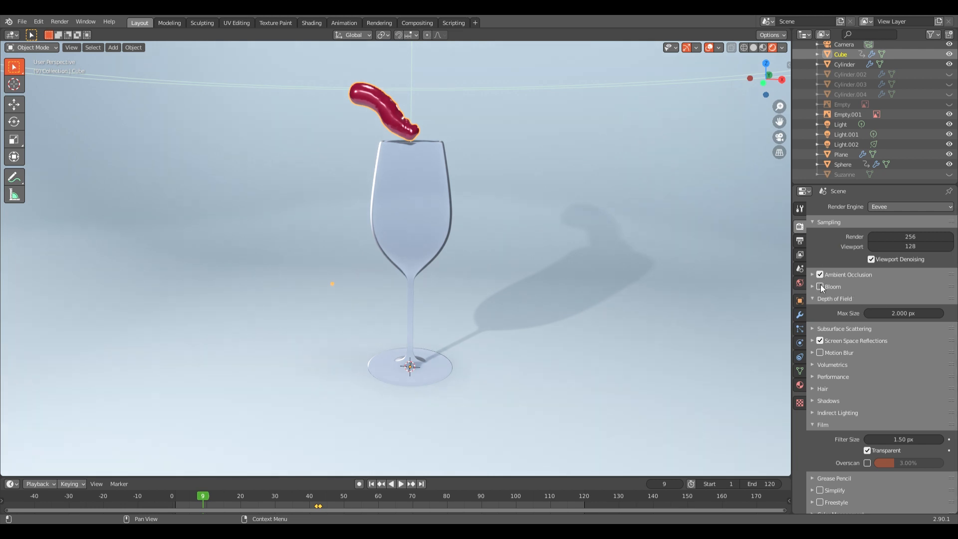
left_click(820, 285)
left_click(821, 285)
left_click(821, 285)
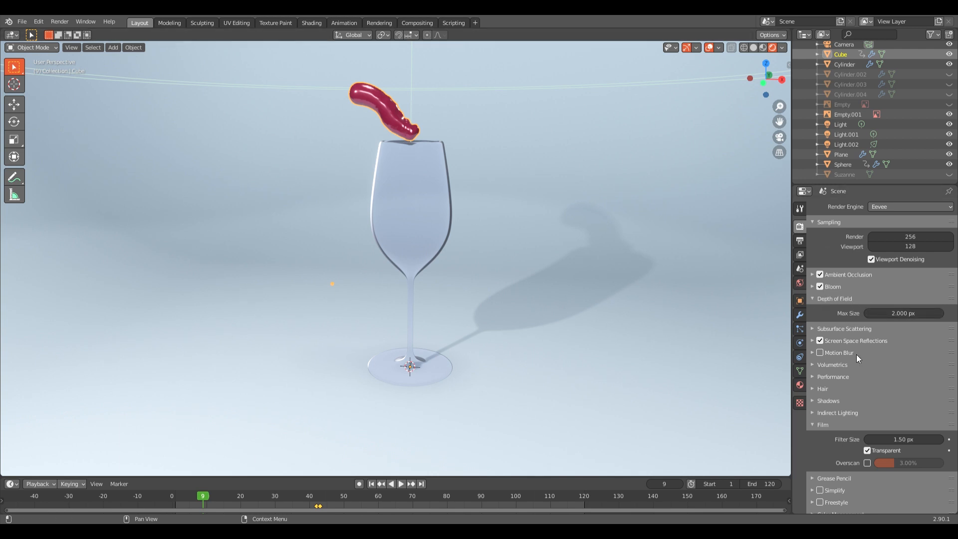
Look at the Subsurface Scattering render settings, collapse them and expand Screen Space Reflections
left_click(850, 330)
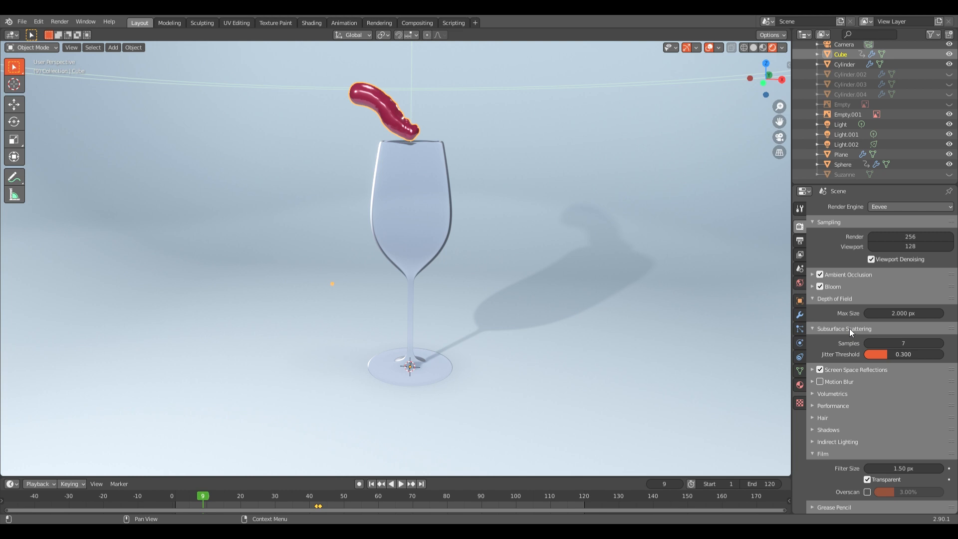
left_click(850, 329)
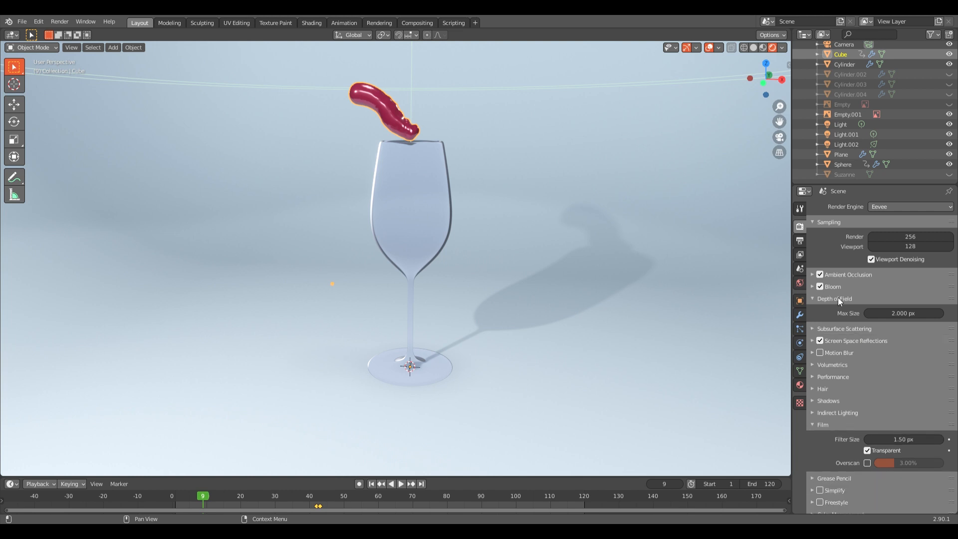
left_click(852, 328)
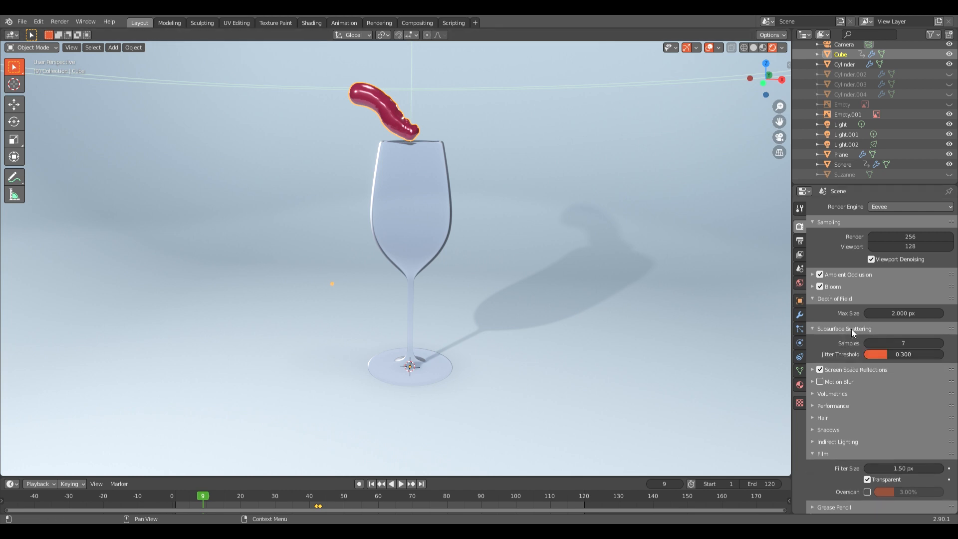
left_click(852, 328)
left_click(862, 341)
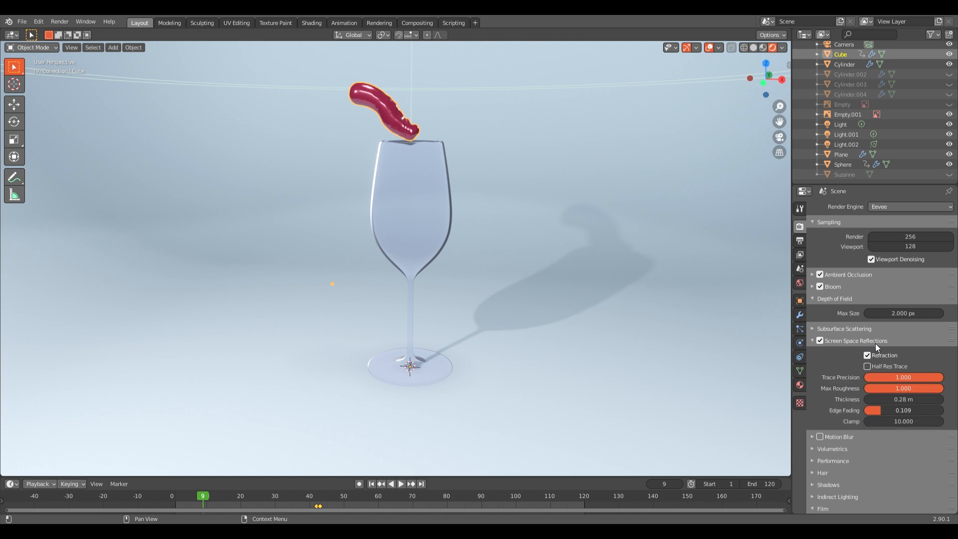
Toggle Screen Space Reflections and its Refraction option off and on to compare how the glass renders
left_click(819, 340)
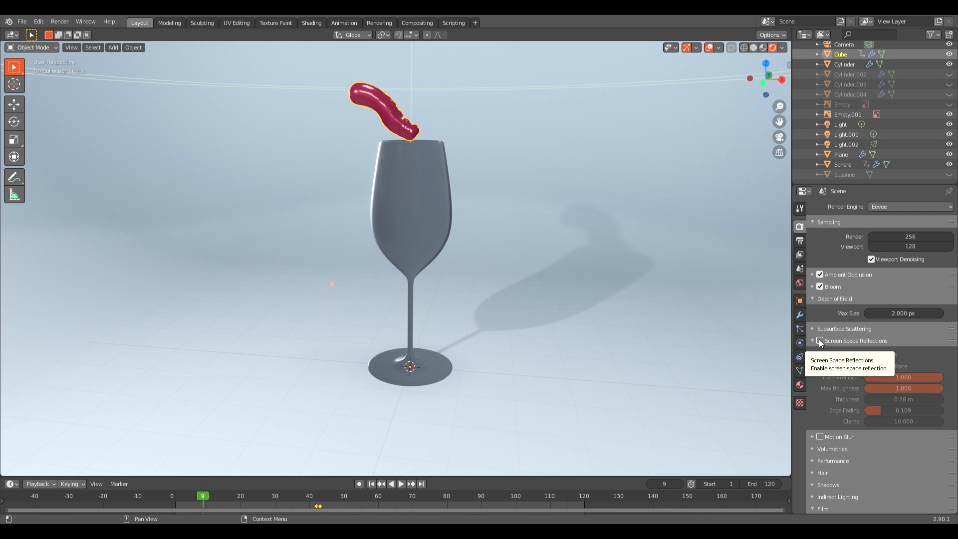
left_click(820, 341)
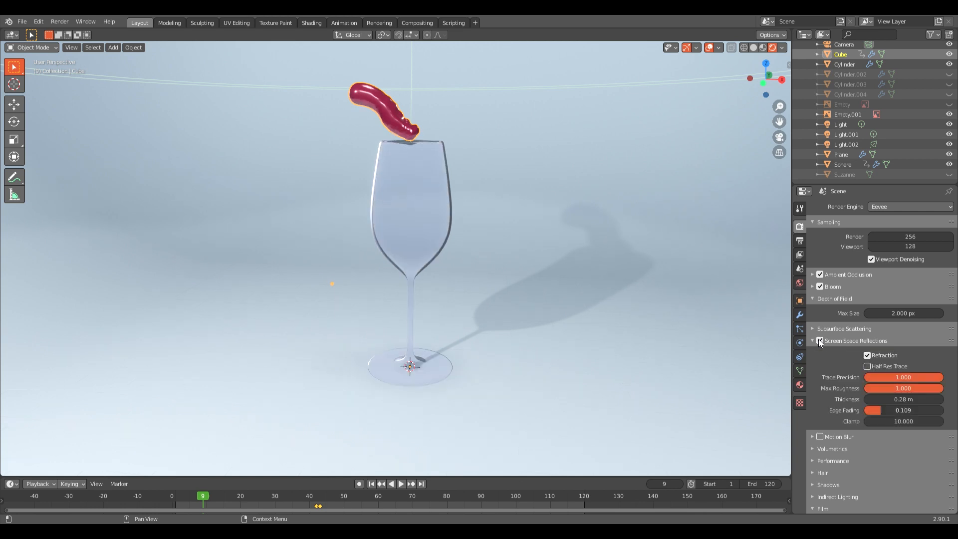
left_click(868, 356)
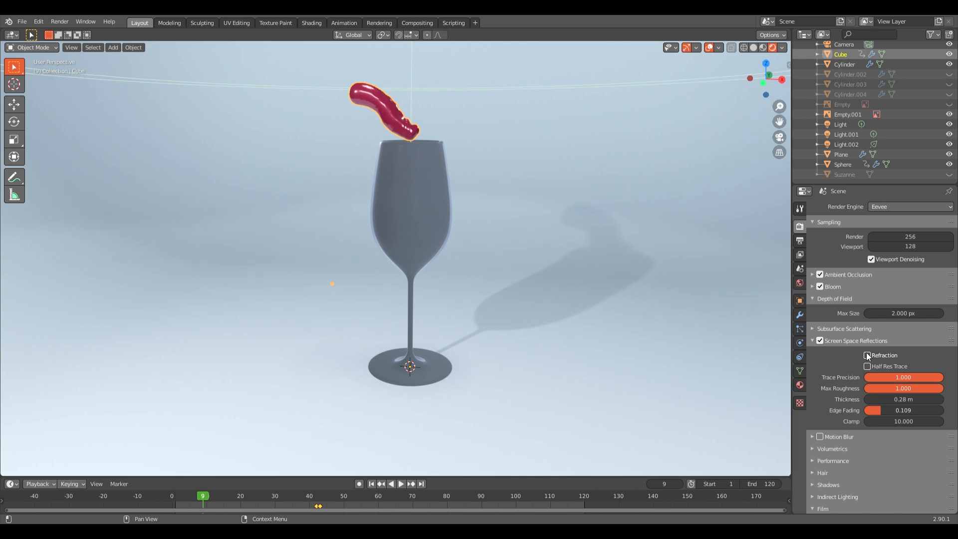
left_click(868, 355)
left_click(868, 355)
left_click(868, 356)
left_click(868, 355)
left_click(868, 356)
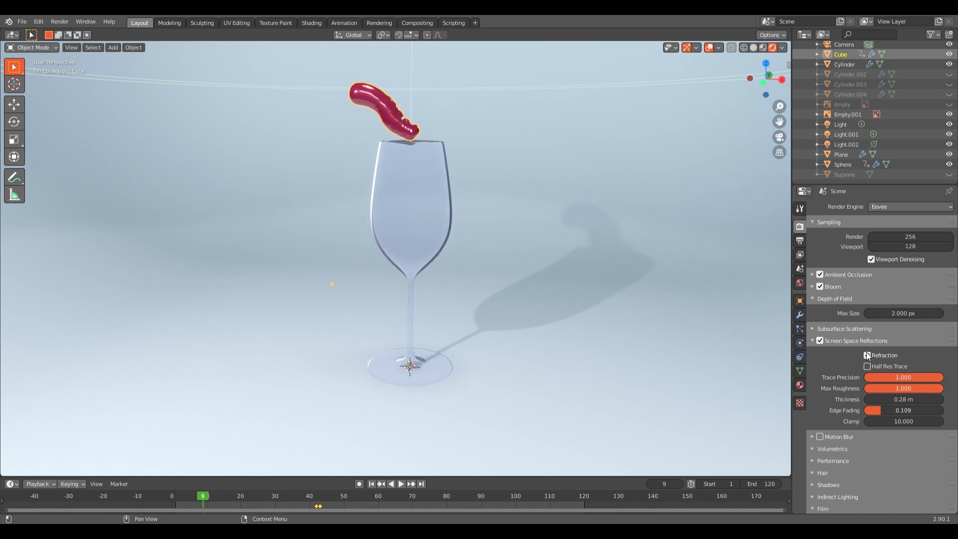
left_click(868, 355)
left_click(868, 355)
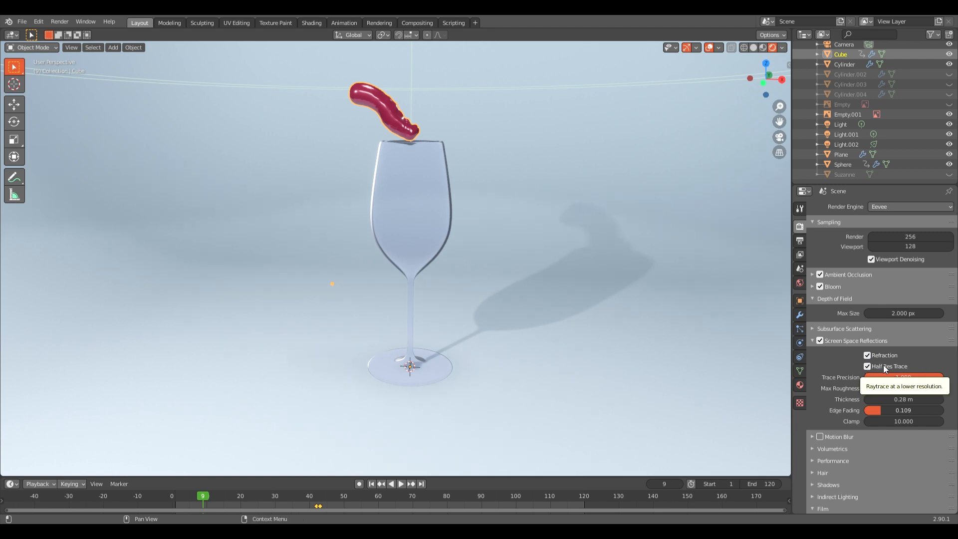
Turn Half Res Trace off again and inspect the glass up close
left_click(868, 366)
scroll(414, 207, "up", 3)
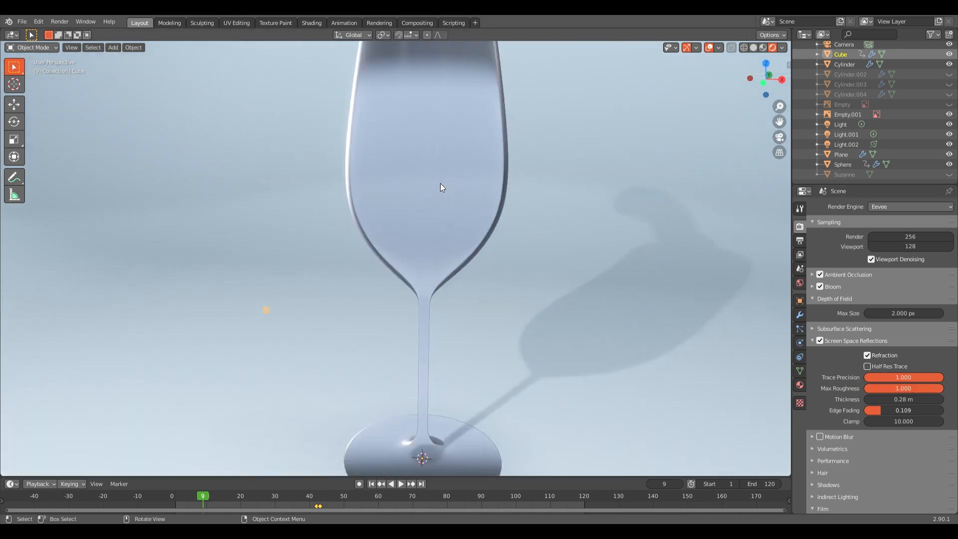
mouse_move(437, 143)
middle_mouse_down()
mouse_move(440, 97)
mouse_move(437, 149)
middle_mouse_up()
scroll(438, 152, "down", 5)
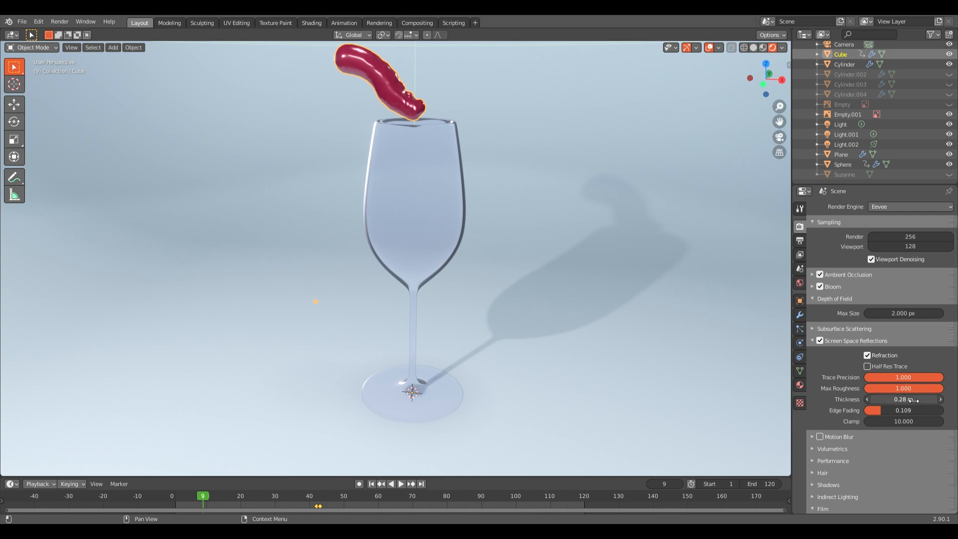
Try other Thickness and Edge Fading values for Screen Space Reflections, set Thickness back to 0.28 m and collapse the settings
left_click_drag(913, 401, 871, 401)
left_click(904, 401)
type("8 m")
key("BackSpace")
key("BackSpace")
key("BackSpace")
type("0.025 m")
key("BackSpace")
key("BackSpace")
key("BackSpace")
key("BackSpace")
key("BackSpace")
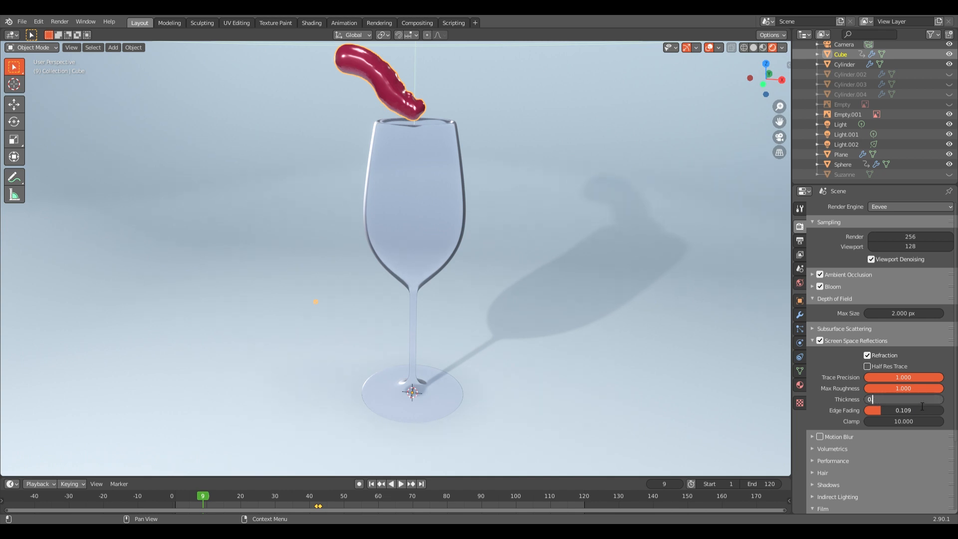
type("28")
key("Return")
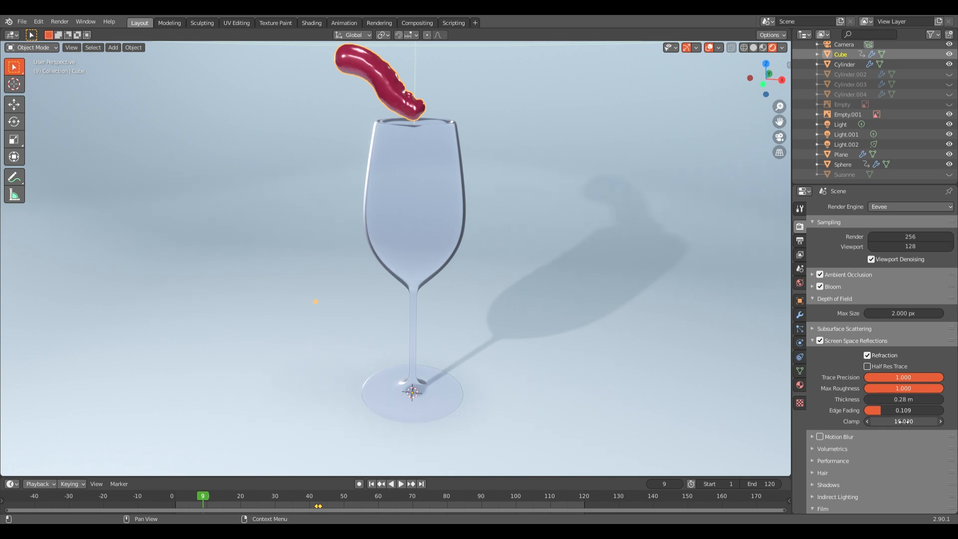
mouse_move(882, 410)
left_mouse_down()
mouse_move(943, 411)
mouse_move(868, 410)
mouse_move(903, 410)
mouse_move(870, 411)
mouse_move(902, 411)
mouse_move(892, 409)
left_mouse_up()
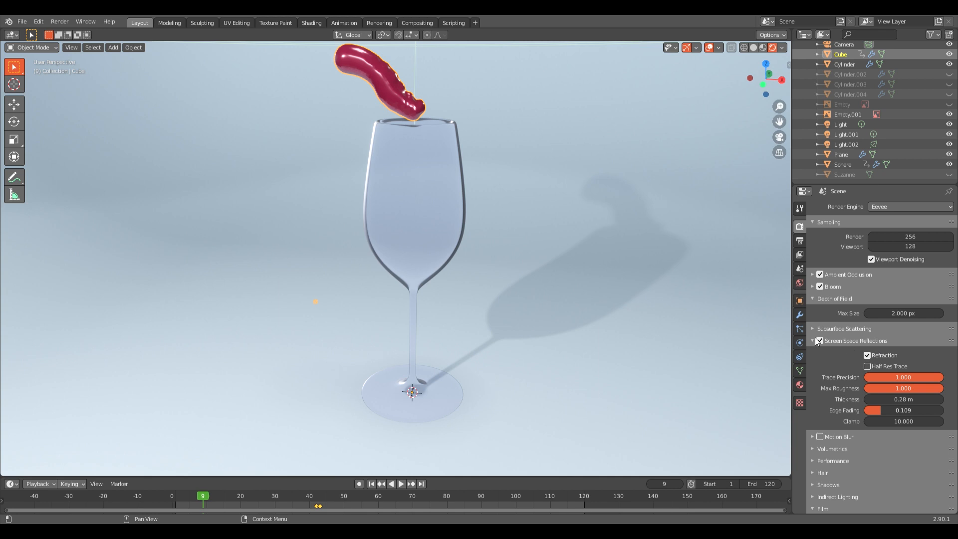
left_click(874, 343)
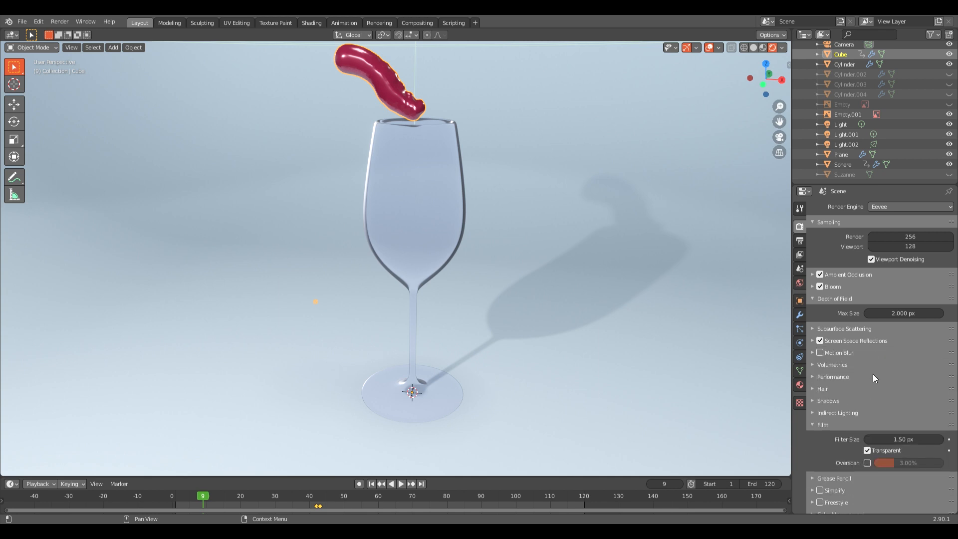
Enable Motion Blur in the render settings, look over its options and collapse them
left_click(821, 353)
left_click(837, 351)
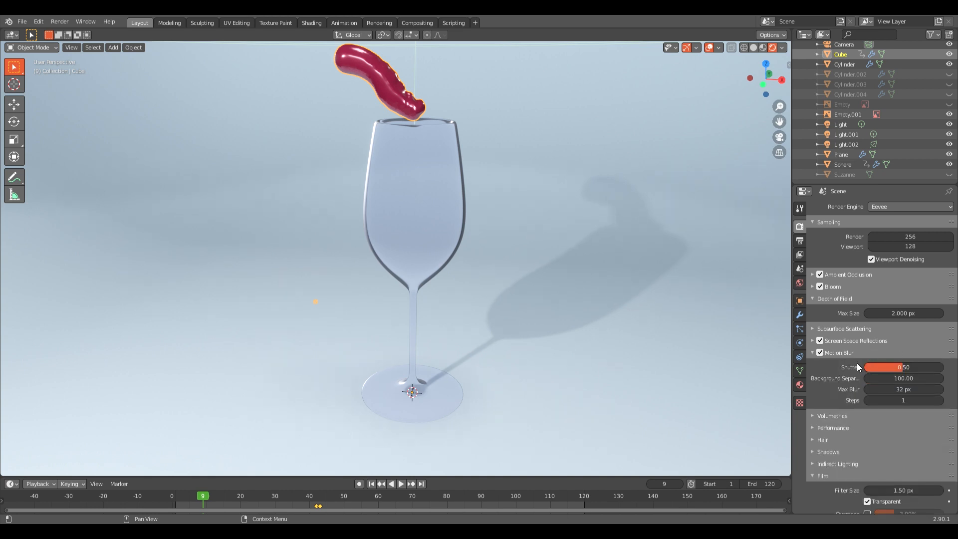
left_click(828, 351)
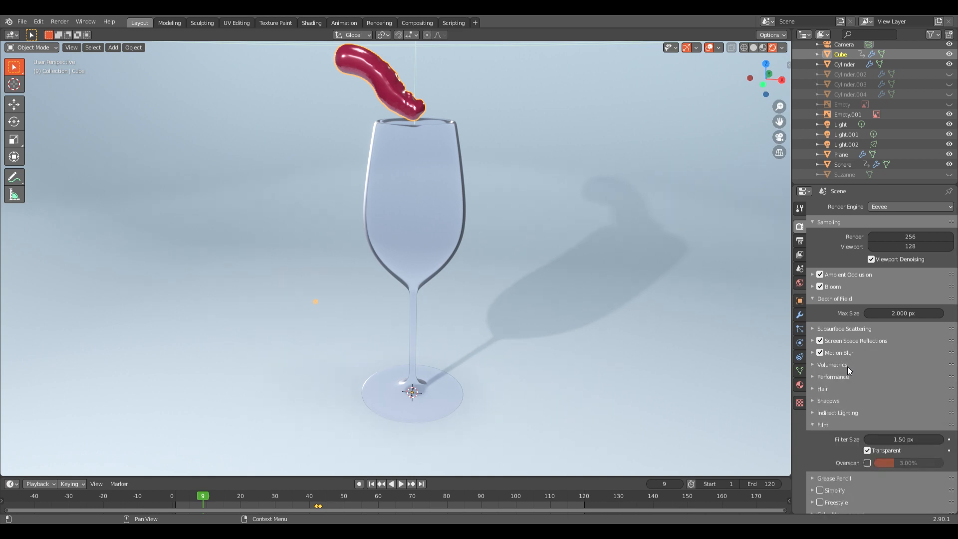
Look over the Volumetrics, Performance and Film render settings
left_click(849, 369)
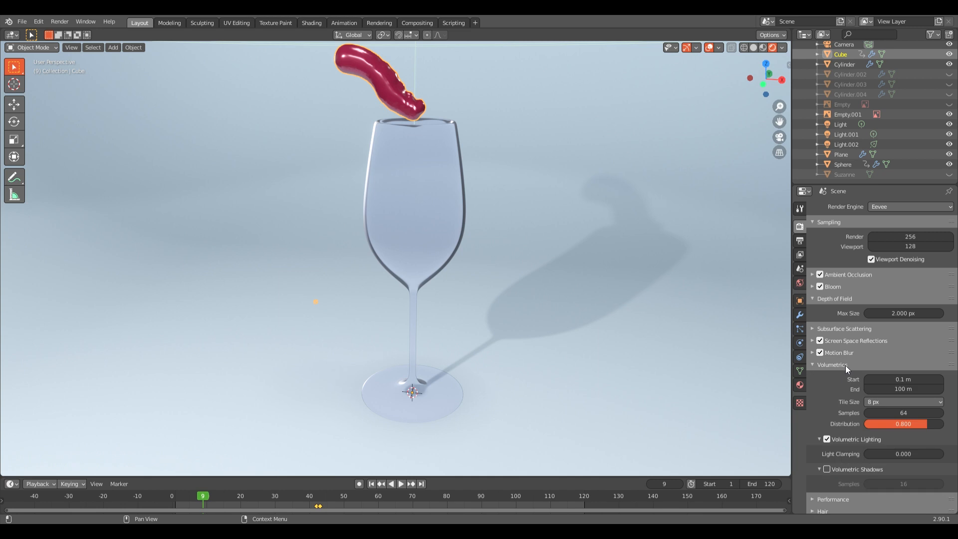
left_click(846, 366)
left_click(839, 375)
left_click(838, 376)
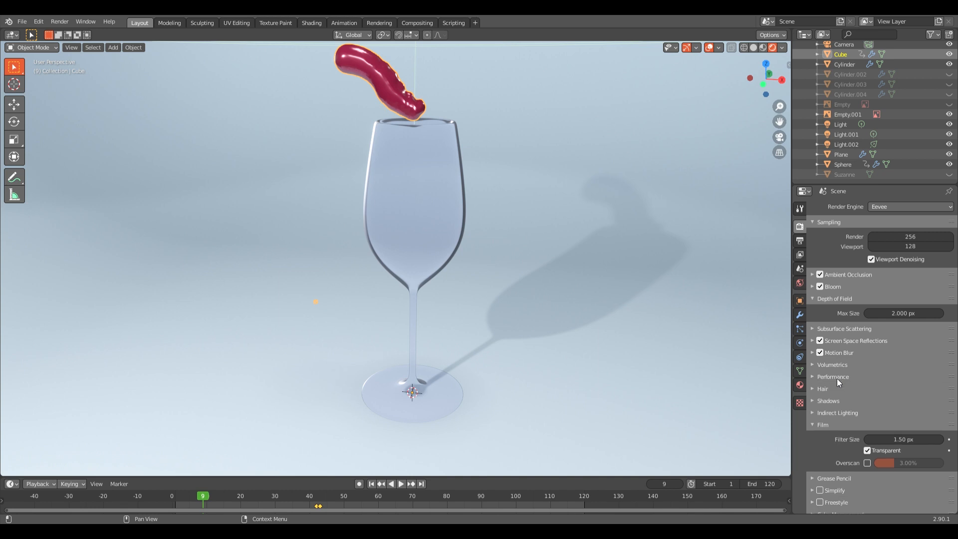
left_click(825, 423)
left_click(825, 423)
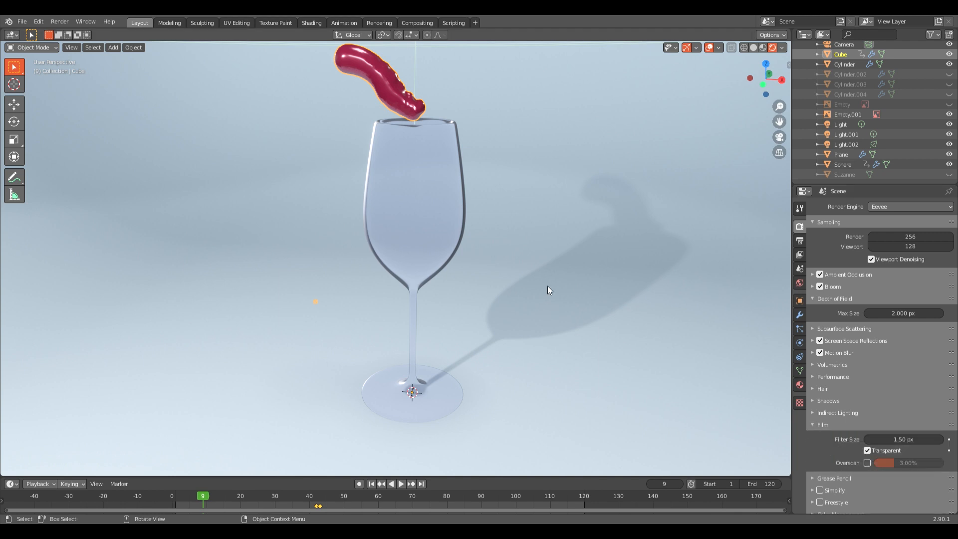
Turn off Transparent in the Film settings and view the world background around the backdrop from outside
scroll(448, 249, "down", 6)
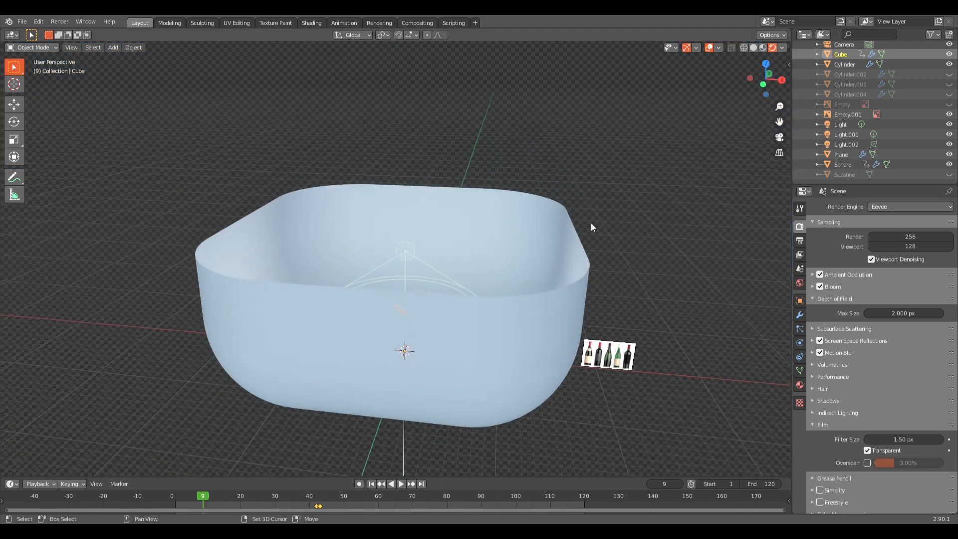
left_click(868, 450)
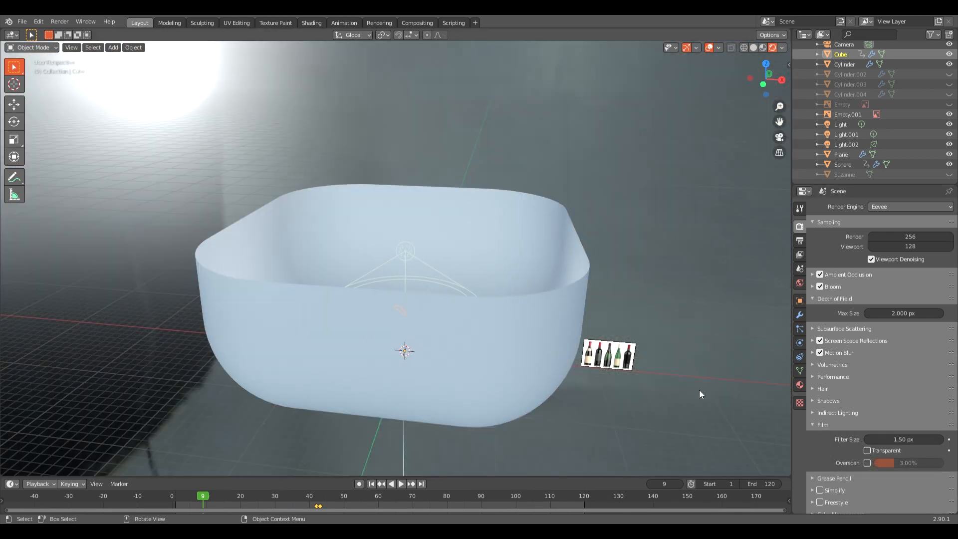
middle_click_drag(351, 264, 293, 296)
mouse_move(405, 297)
middle_mouse_down()
mouse_move(430, 294)
mouse_move(289, 256)
mouse_move(391, 305)
middle_mouse_up()
scroll(406, 368, "up", 4)
scroll(401, 343, "down", 4)
scroll(401, 343, "down", 3)
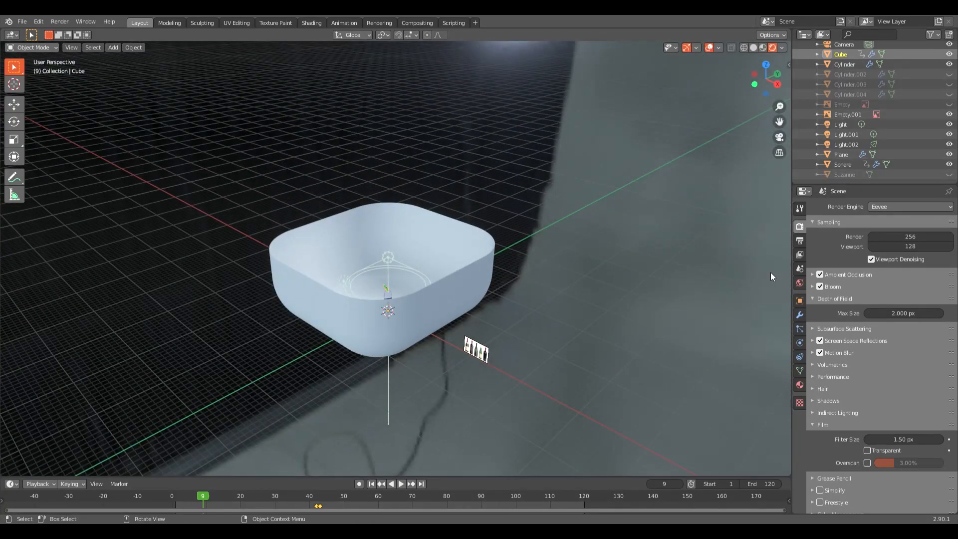
Examine the World surface settings with the studio.exr.001 environment image and inspect the inside of the backdrop
left_click(801, 283)
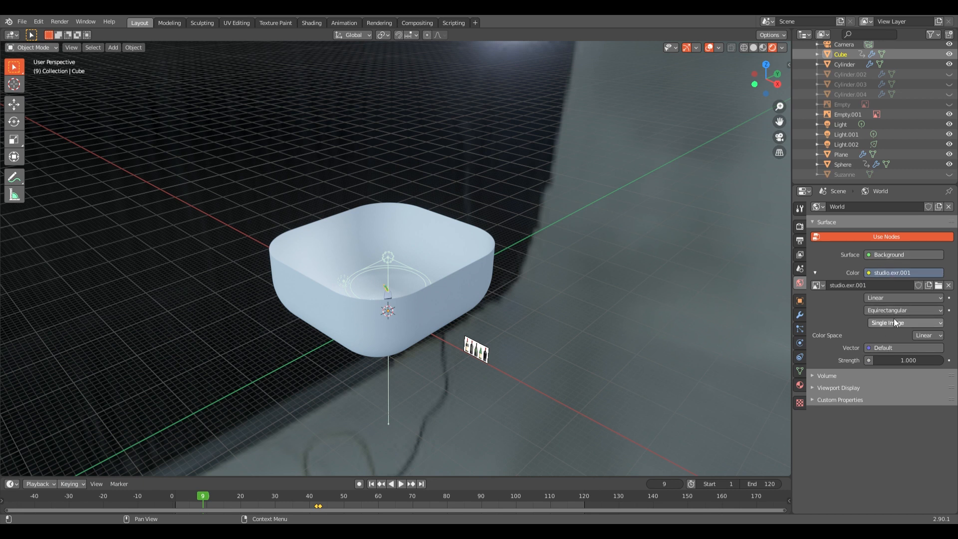
middle_click_drag(439, 293, 482, 319)
scroll(440, 293, "up", 6)
scroll(455, 343, "up", 3)
scroll(474, 318, "down", 5)
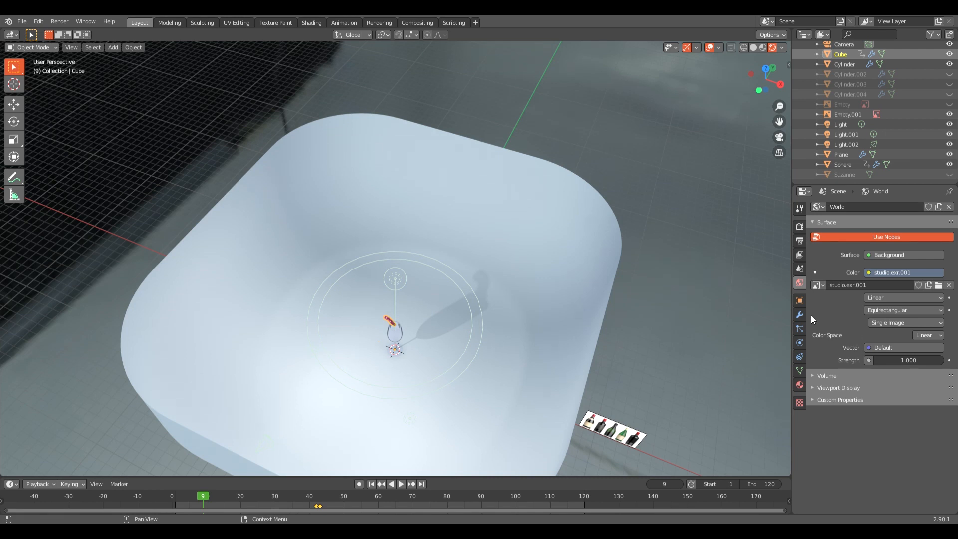
Turn Transparent on again in the Film settings, check the glass up close and collapse the Film settings
left_click(800, 226)
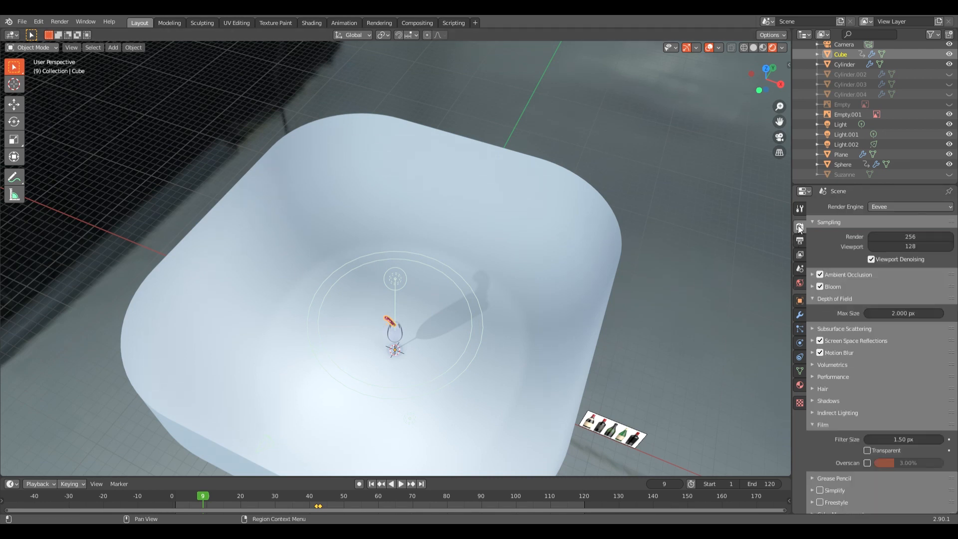
left_click(867, 450)
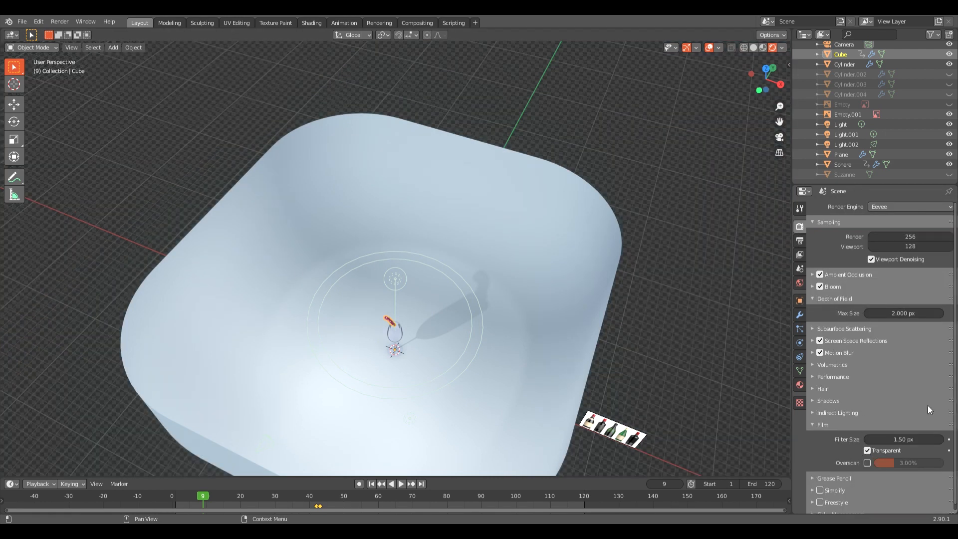
scroll(325, 373, "up", 3)
scroll(325, 374, "up", 1)
middle_click(401, 365, "alt")
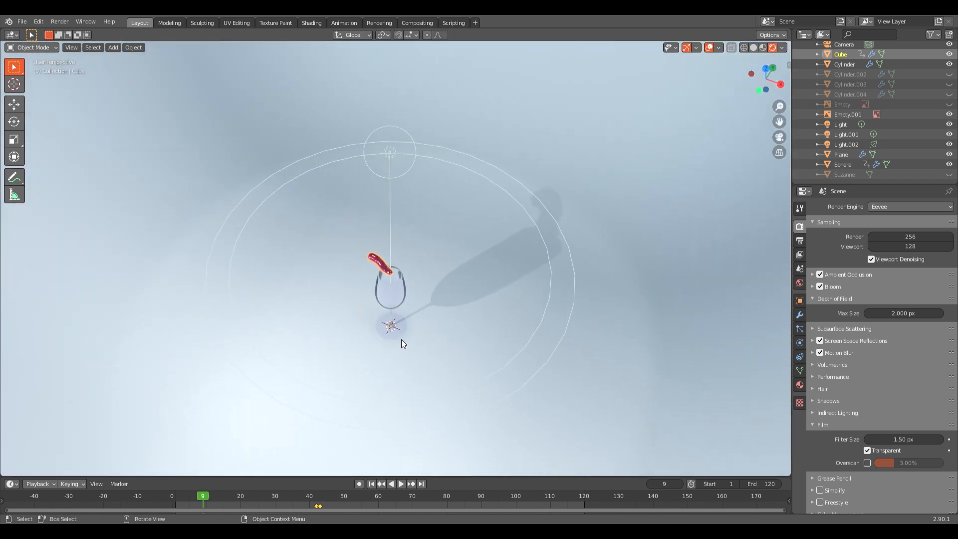
scroll(402, 341, "up", 3)
middle_click_drag(395, 368, 436, 289)
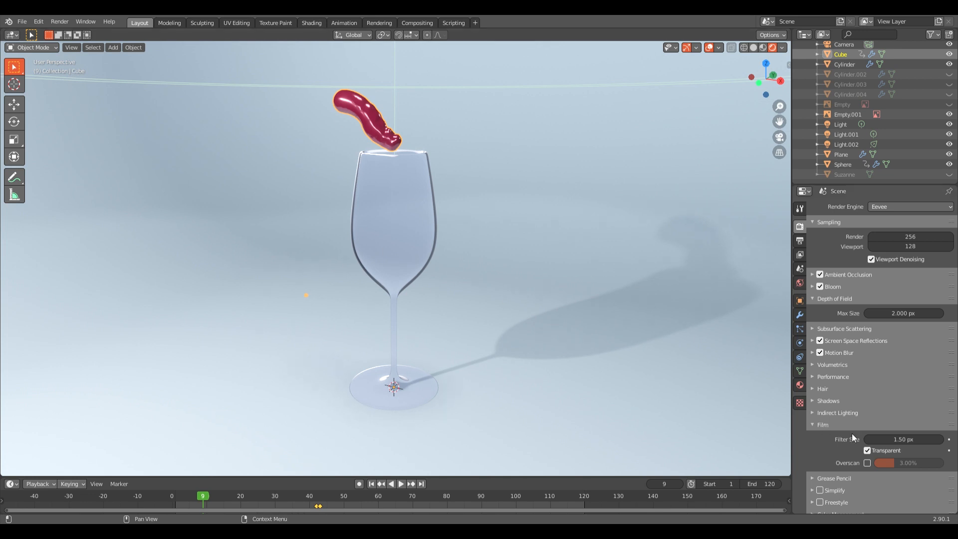
left_click(839, 428)
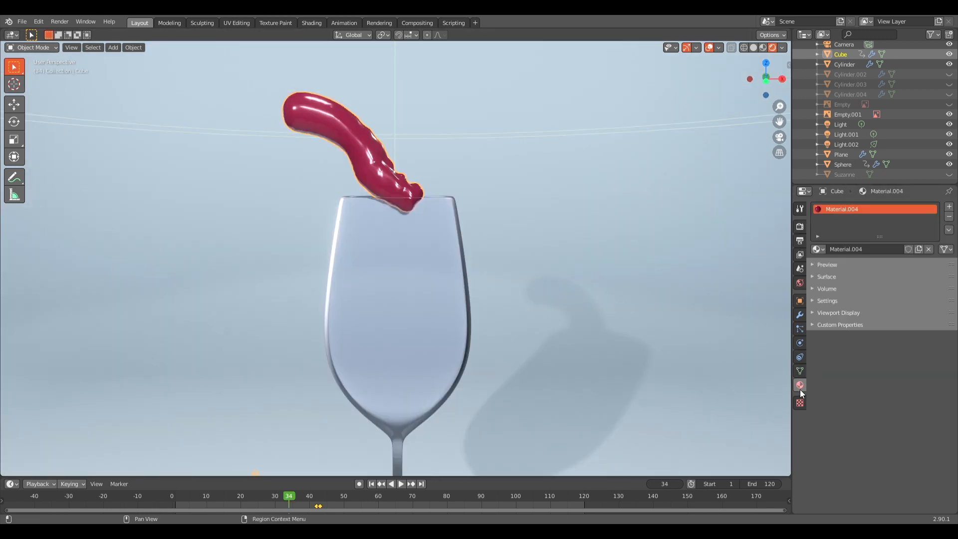
Set the fluid domain's cache end frame to 120 and look over its domain settings
left_click(798, 373)
left_click(797, 360)
left_click(799, 346)
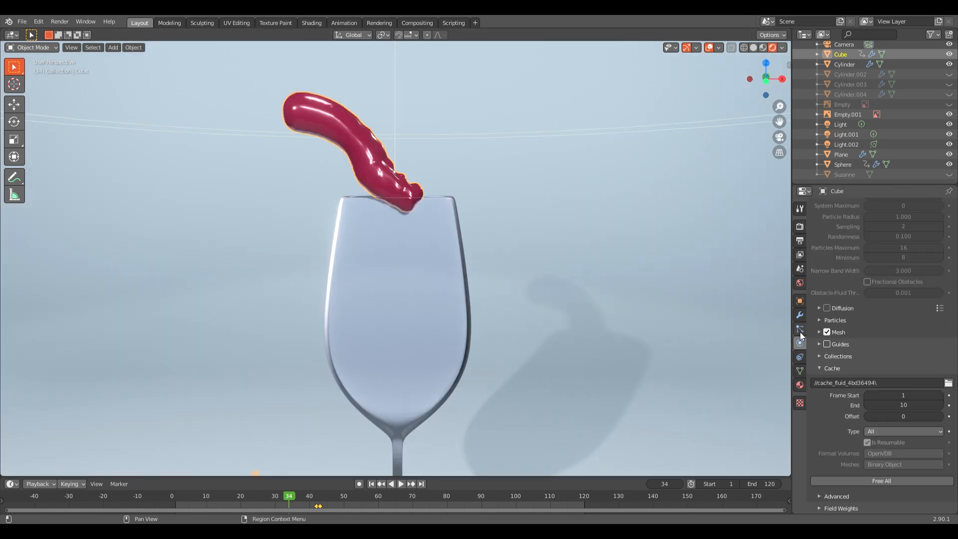
left_click(801, 331)
left_click(800, 357)
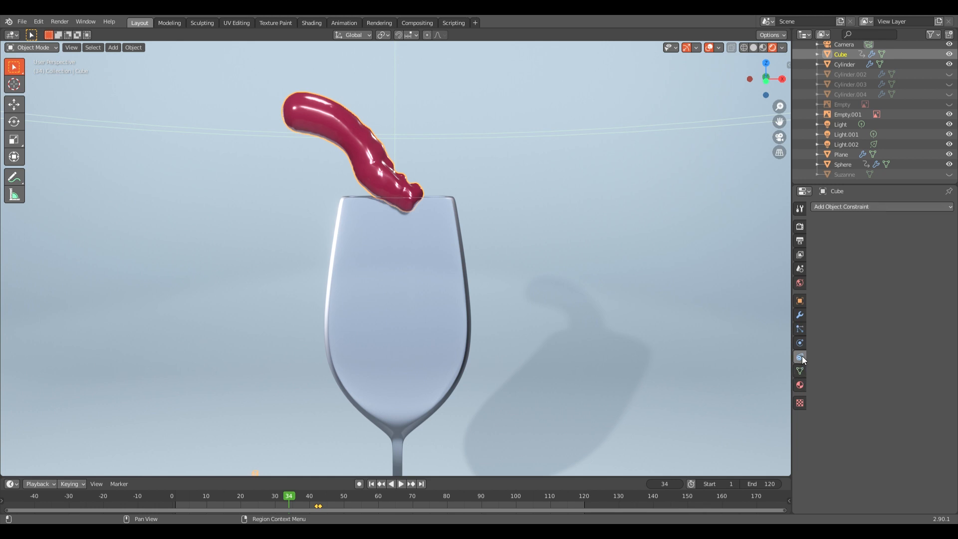
left_click(800, 343)
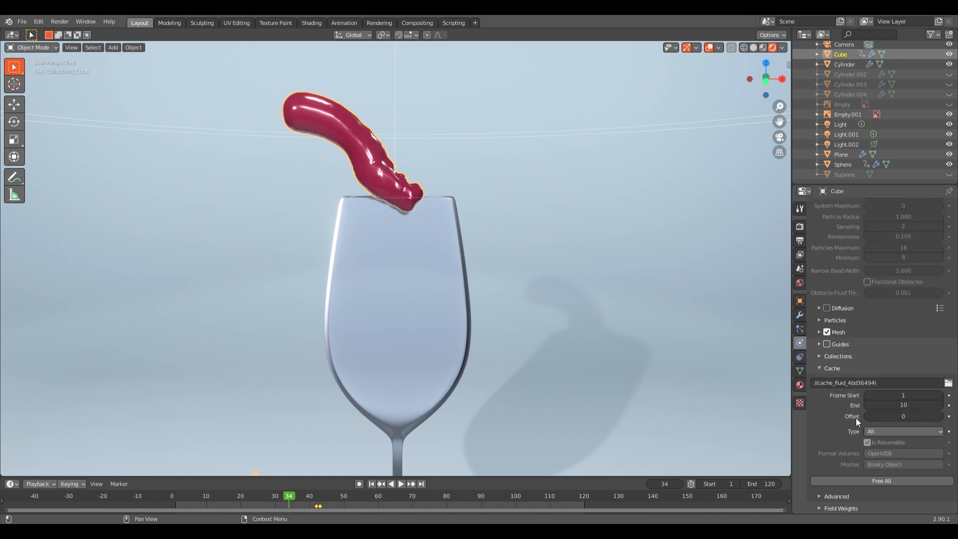
double_click(904, 405)
type("120")
key("Return")
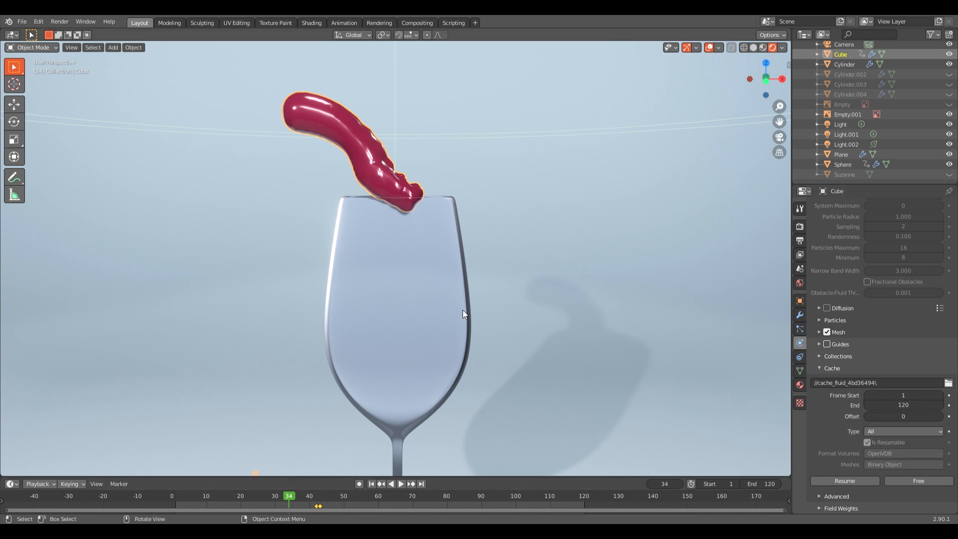
scroll(863, 373, "up", 12)
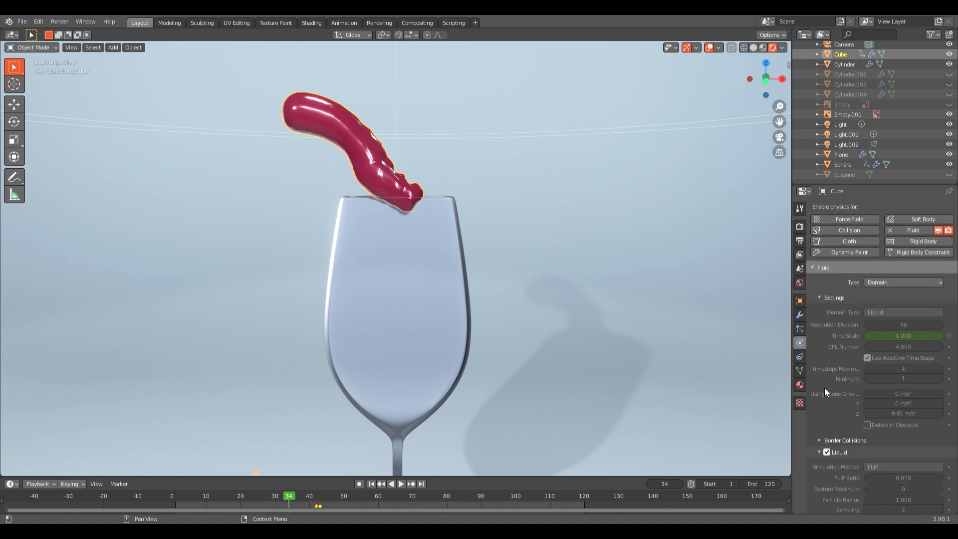
Return to the render settings, move the timeline to frame 8 and view the glass from below
left_click(799, 210)
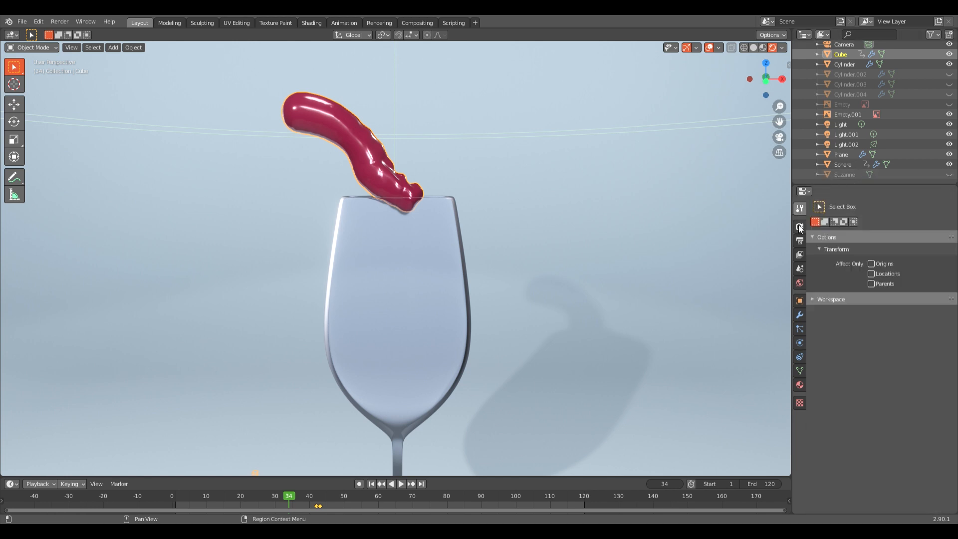
left_click(801, 227)
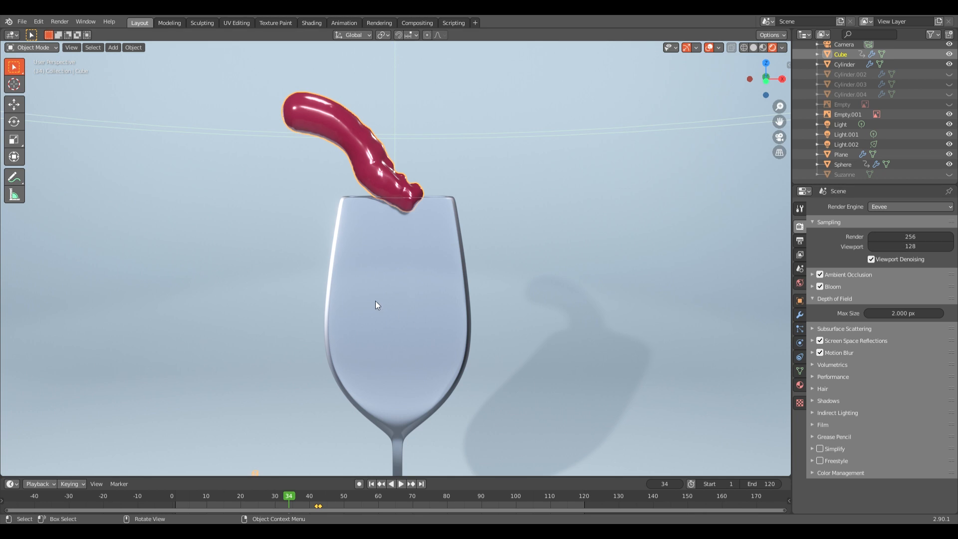
middle_click_drag(376, 301, 428, 292)
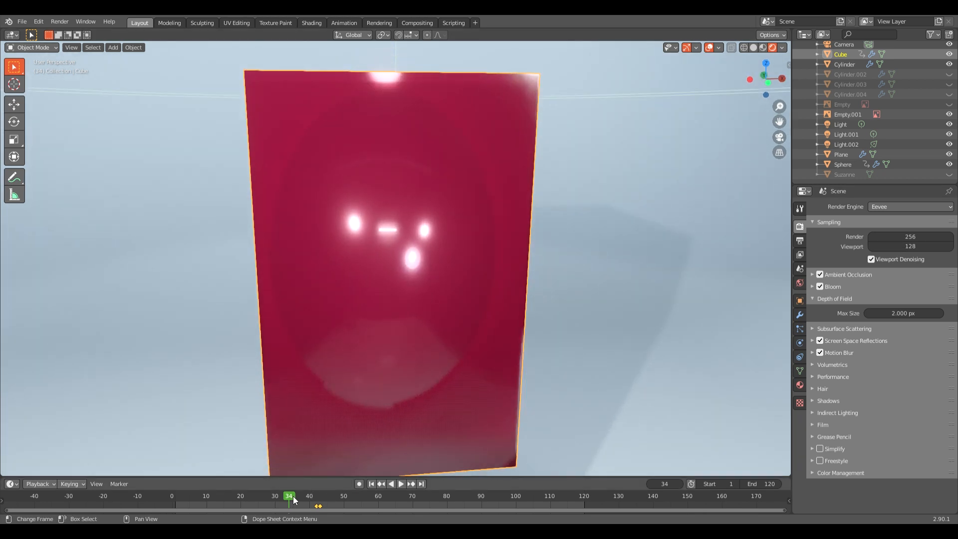
left_click_drag(292, 496, 200, 498)
middle_click_drag(439, 250, 450, 191)
scroll(422, 200, "up", 2)
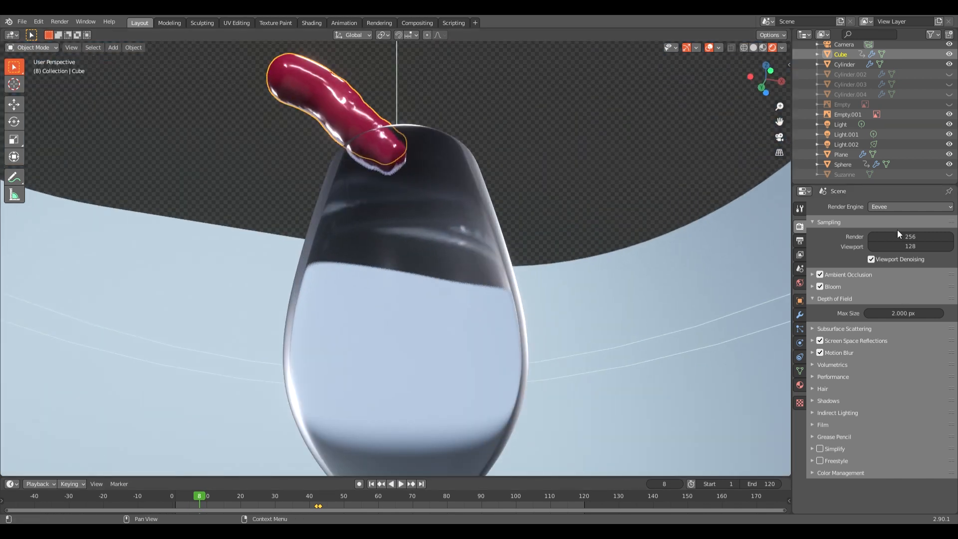
Try 12 viewport samples and check the Viewport Denoising option on the glass
left_click(913, 246)
key("Return")
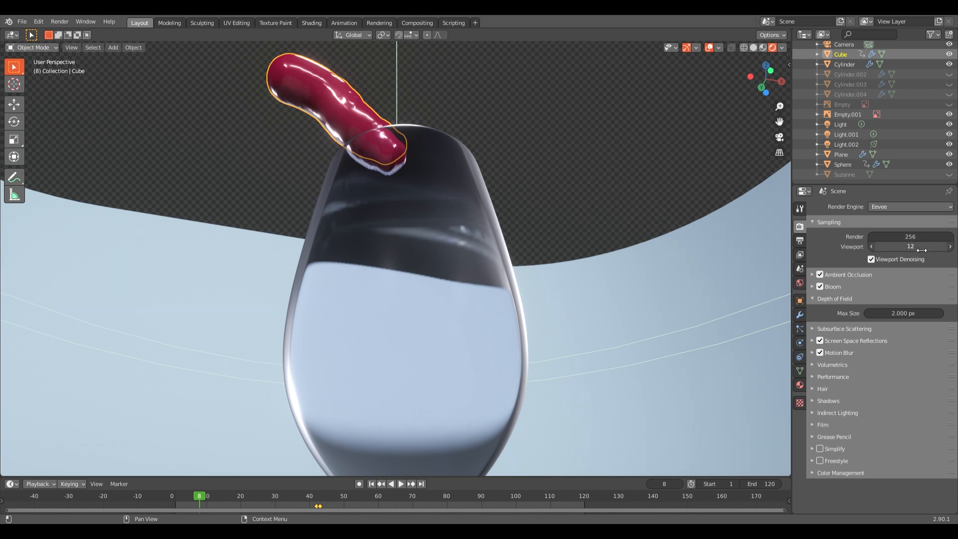
middle_click_drag(526, 266, 523, 275)
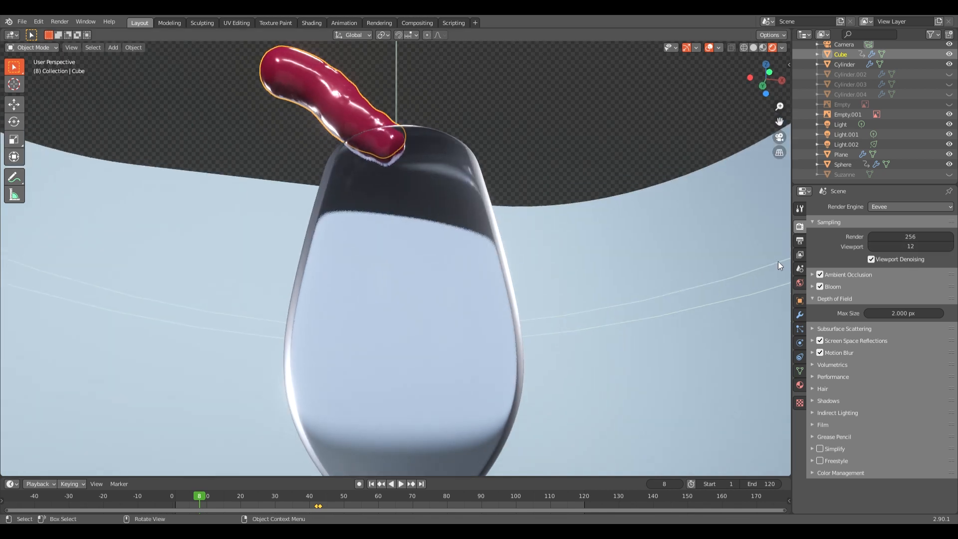
left_click(872, 259)
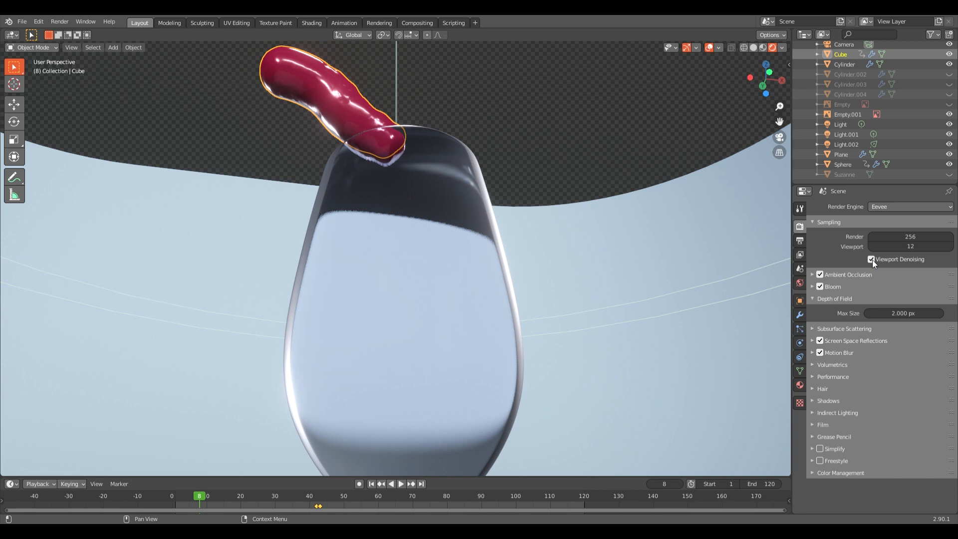
Set the viewport samples to 256 and inspect the glass from the front
left_click(907, 247)
key("BackSpace")
key("BackSpace")
type("256")
key("Return")
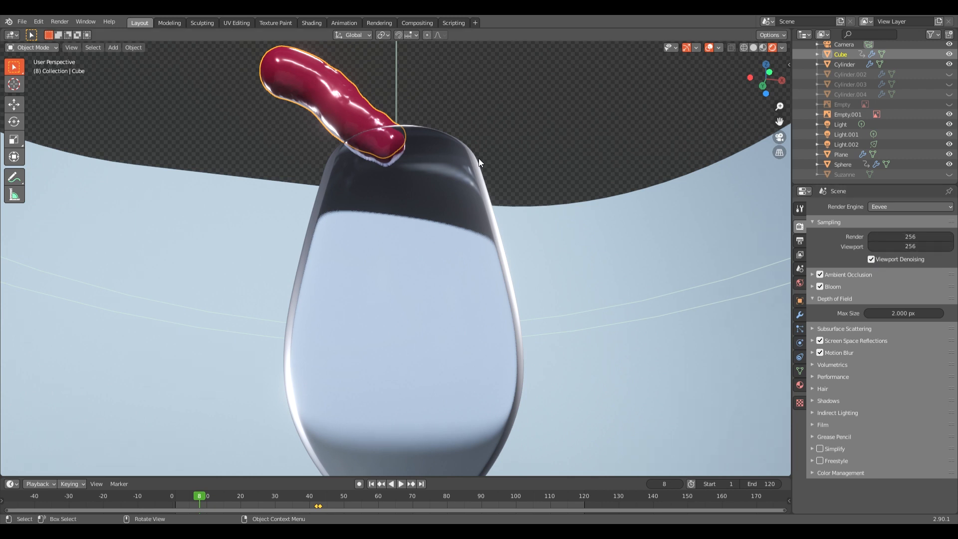
middle_click_drag(451, 249, 428, 282)
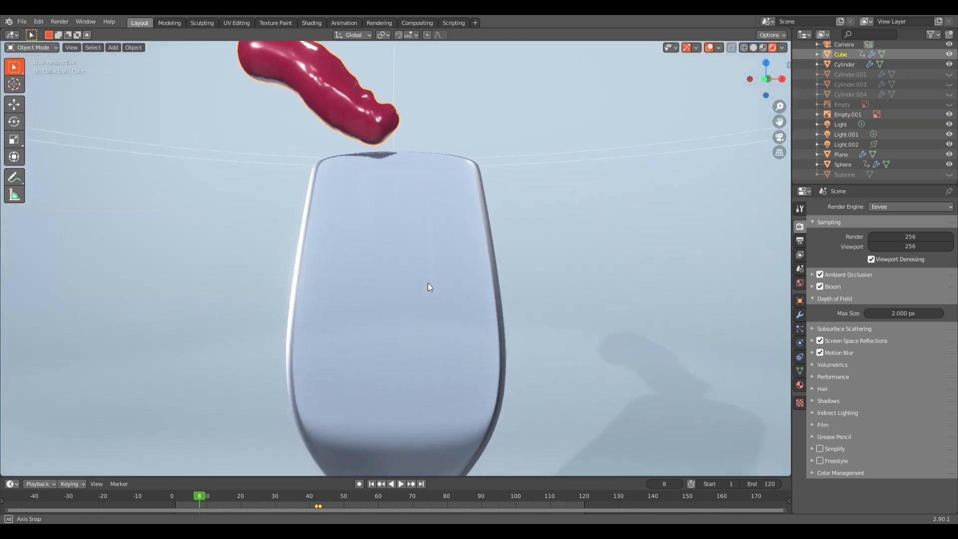
scroll(427, 281, "down", 3)
middle_click_drag(405, 346, 418, 331)
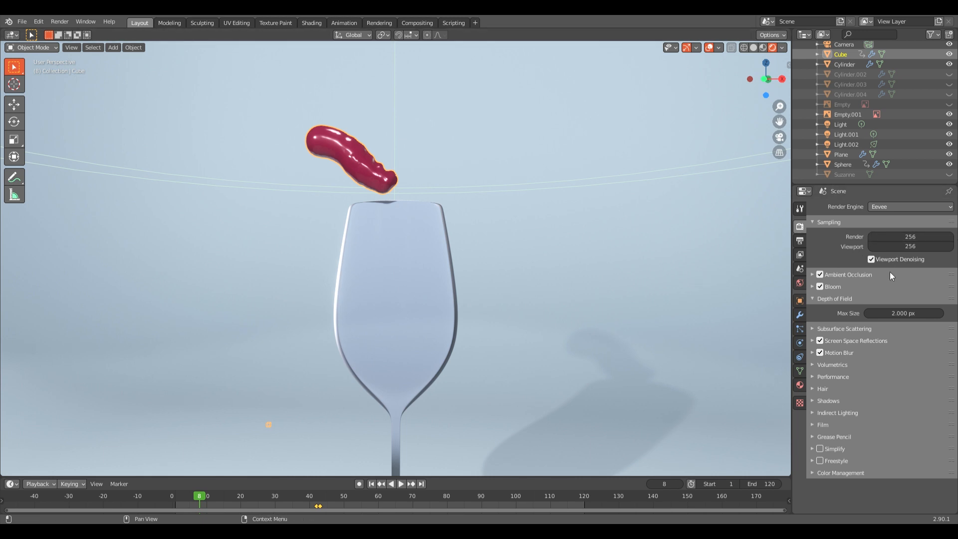
View the scene through the camera, unhide the wine bottle Cylinder.004 and look at it above the glass
key("KP_0")
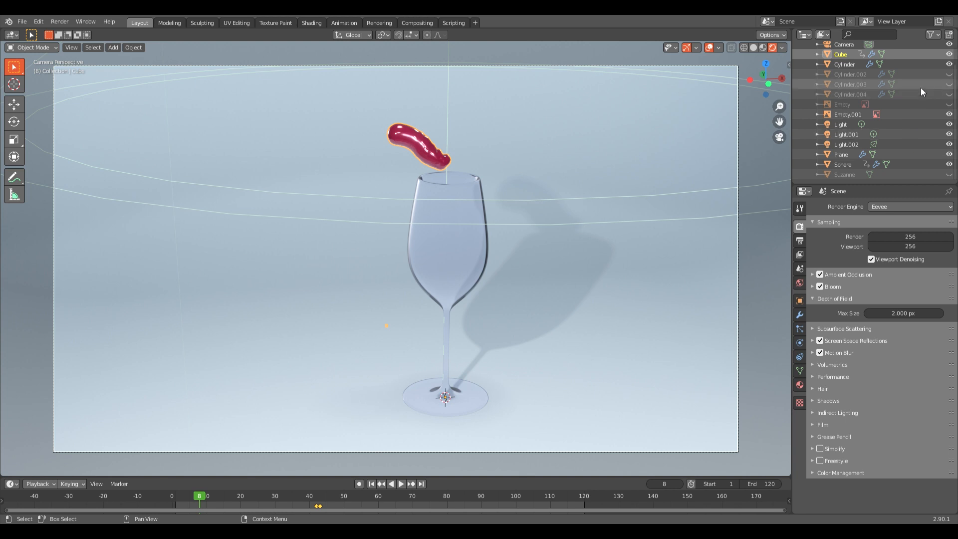
left_click(950, 95)
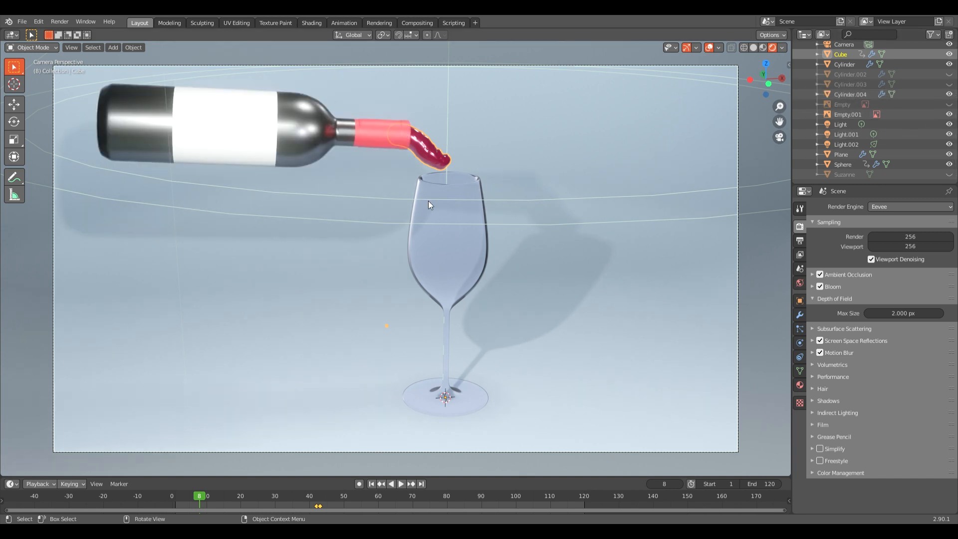
middle_click_drag(415, 193, 394, 194)
scroll(394, 195, "up", 4)
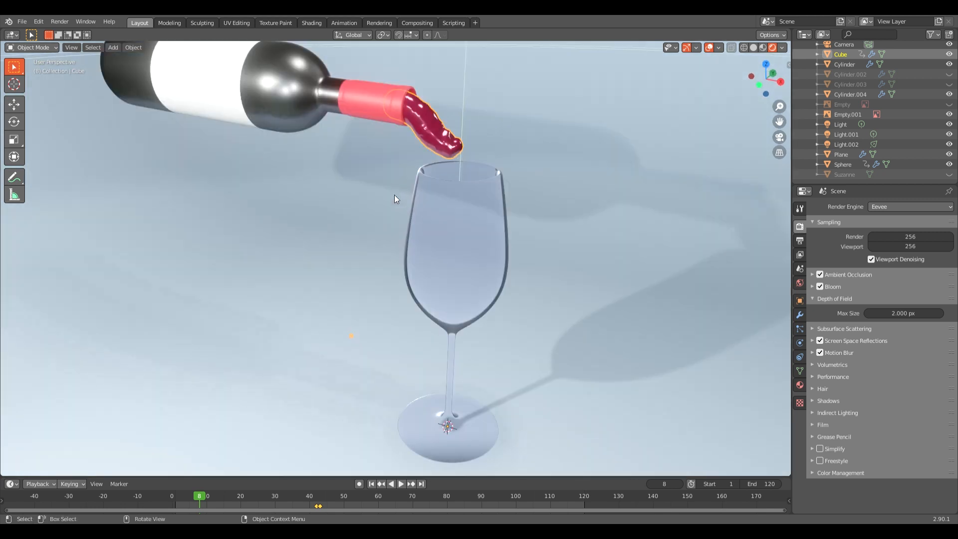
Select the wine bottle and bring up its material slots
left_click(351, 107)
scroll(322, 169, "up", 5)
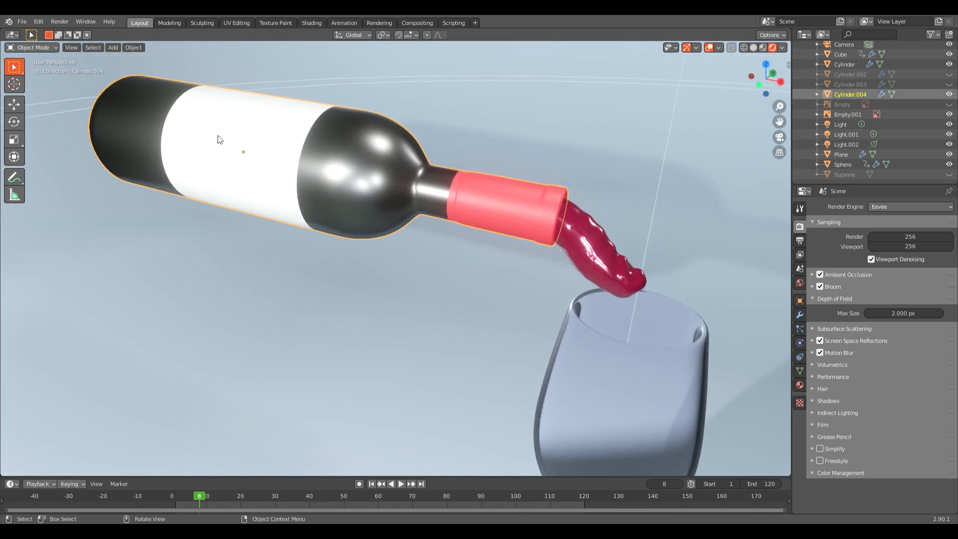
middle_click_drag(286, 199, 333, 185)
left_click(801, 383)
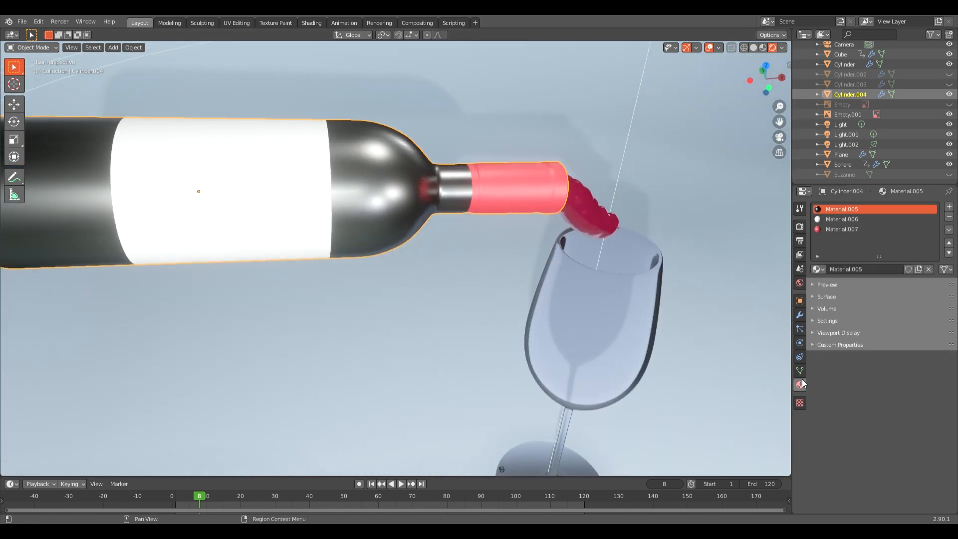
Look through the wine bottle's three material slots, and check the camera view and the render settings
left_click(845, 220)
left_click(844, 229)
left_click(849, 219)
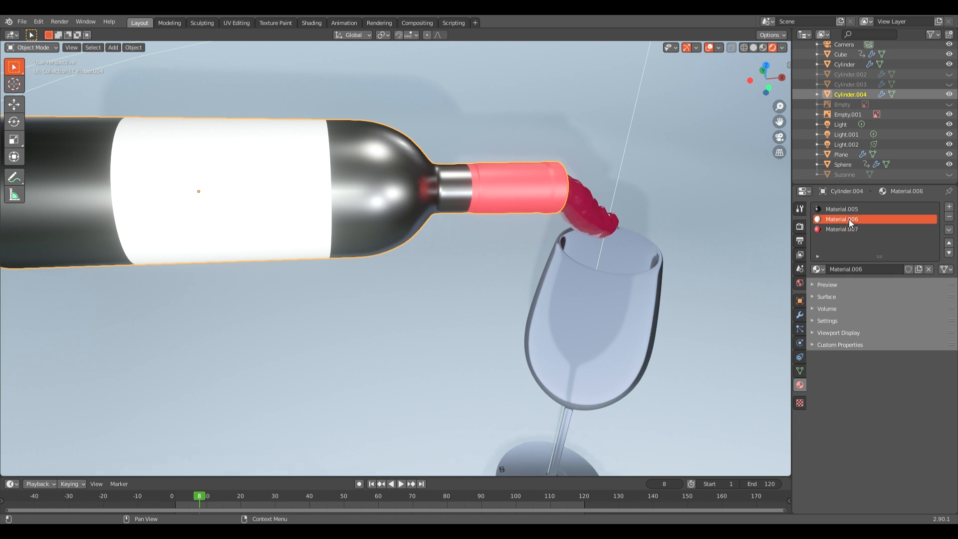
left_click(855, 207)
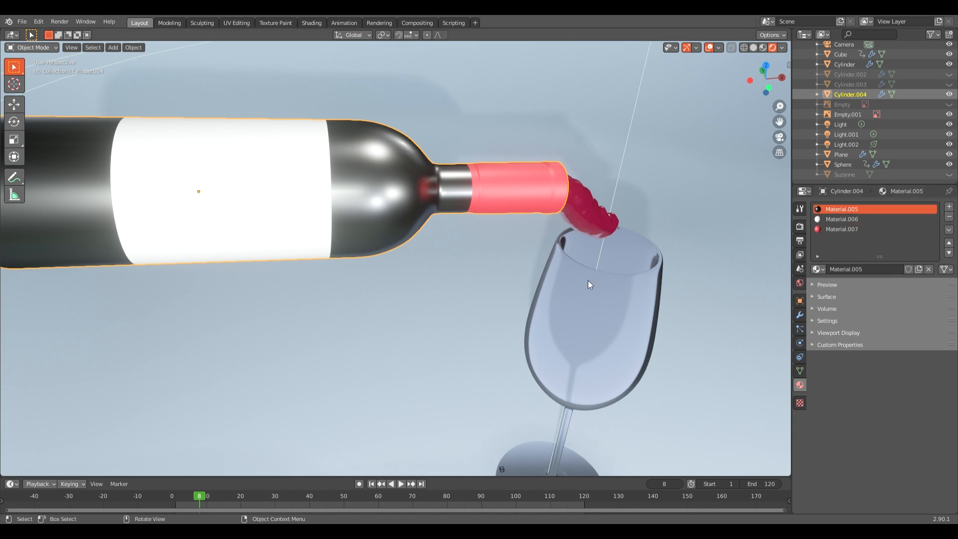
key("KP_0")
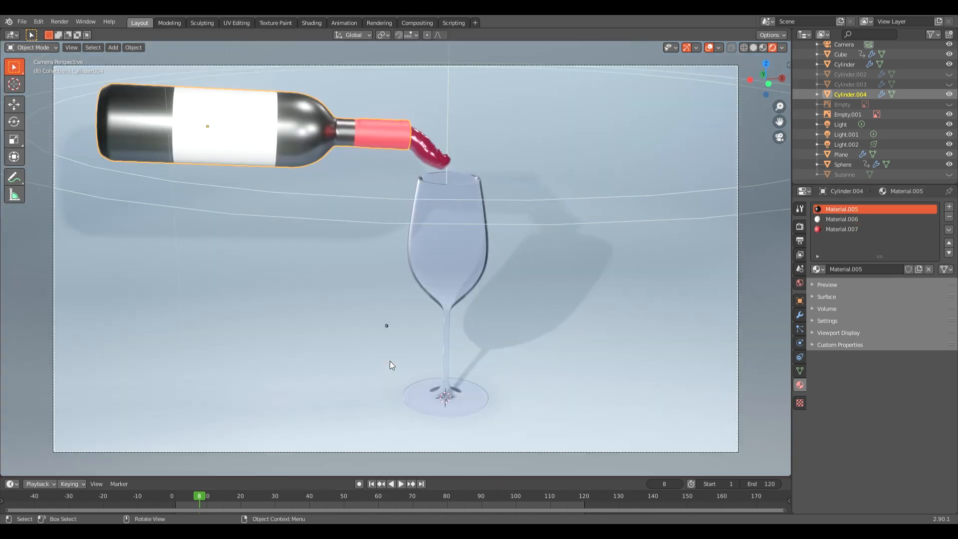
left_click(800, 227)
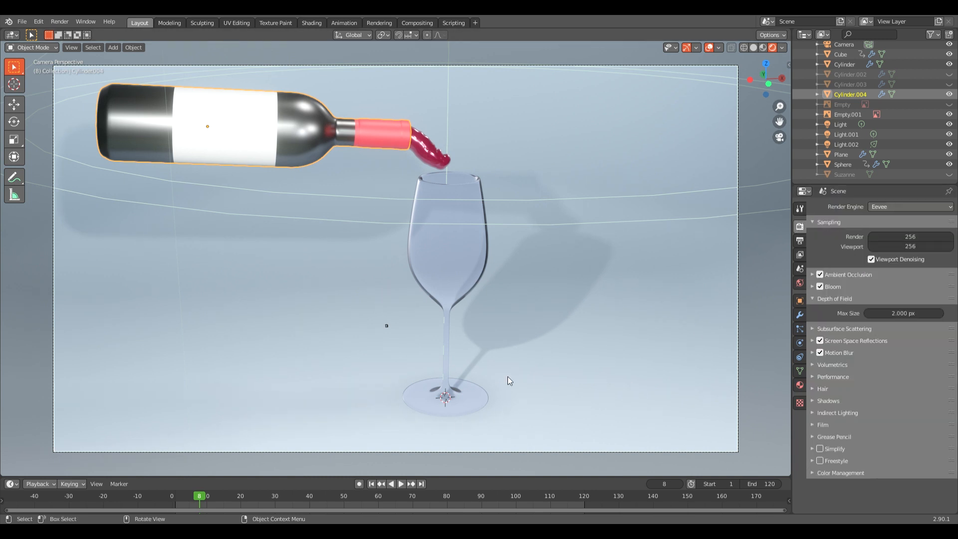
Select the wine's fluid domain Cube and free its baked fluid cache in the physics settings
left_click(422, 159)
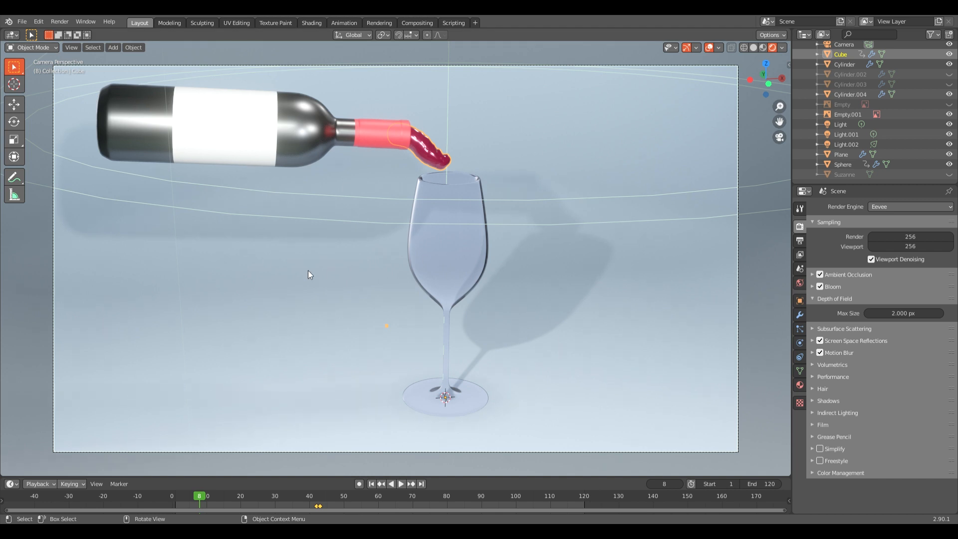
left_click(799, 357)
left_click(799, 315)
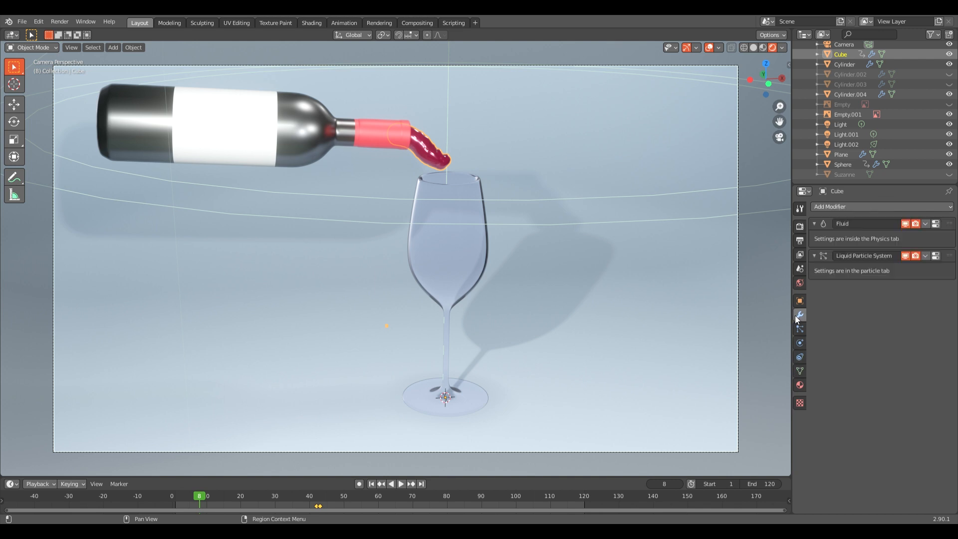
left_click(799, 343)
scroll(836, 367, "down", 6)
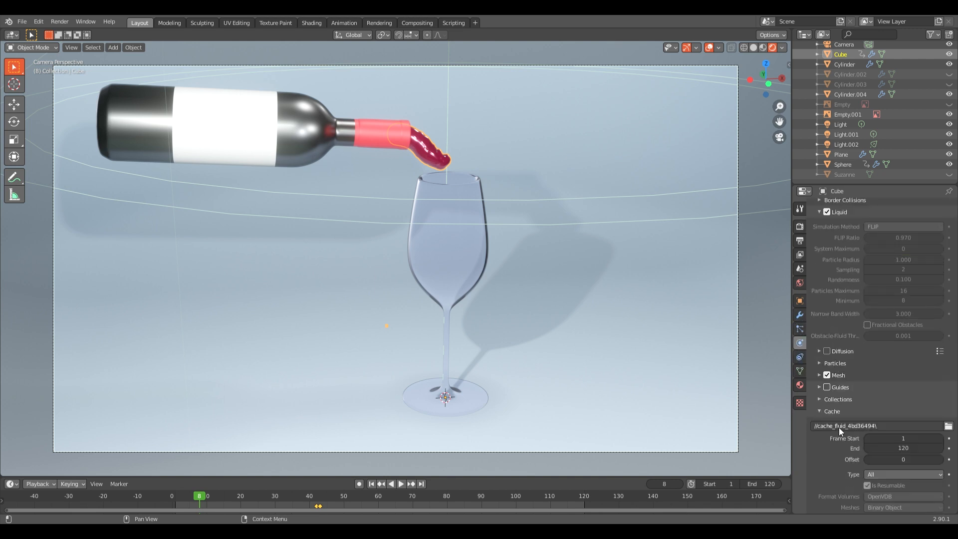
scroll(856, 480, "down", 2)
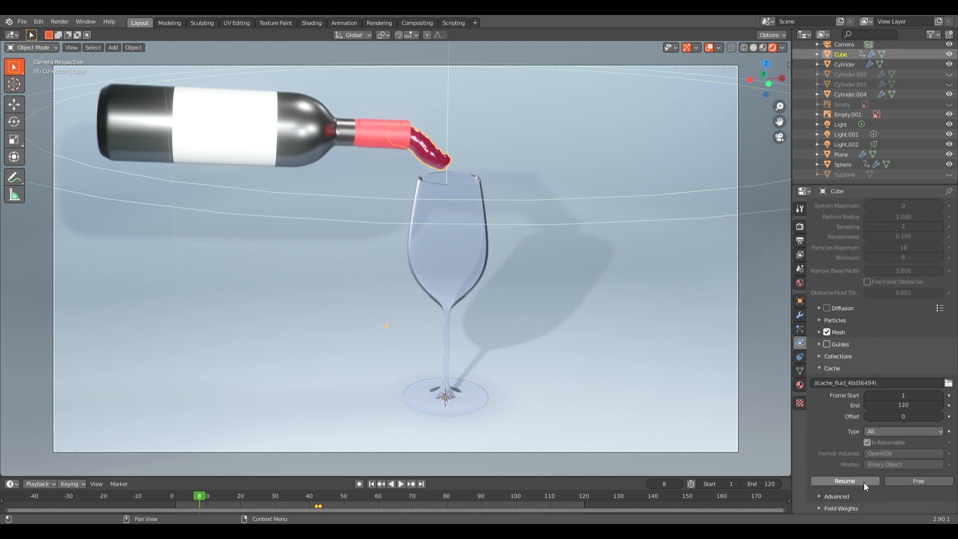
left_click(918, 482)
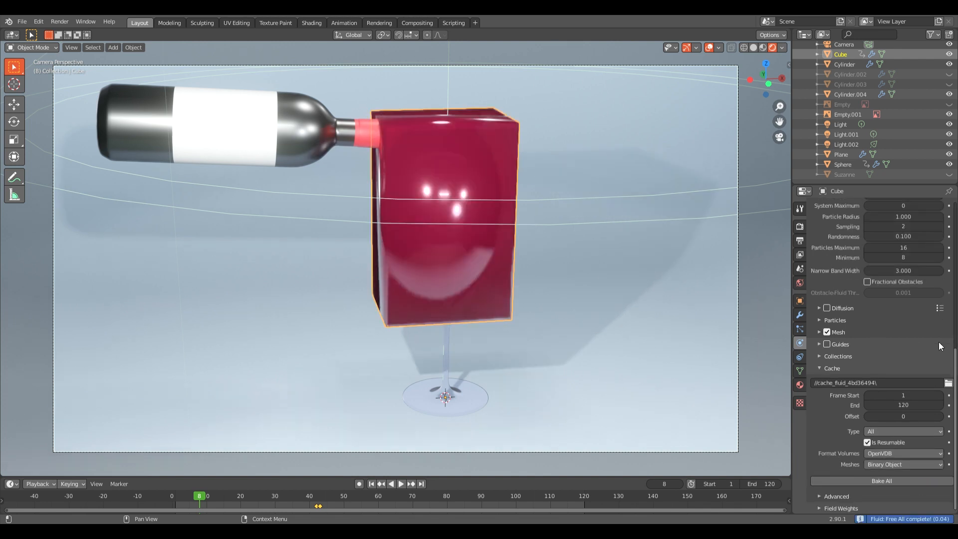
Set the fluid domain's Resolution Divisions to 256 and return to the cache baking options
scroll(866, 297, "up", 9)
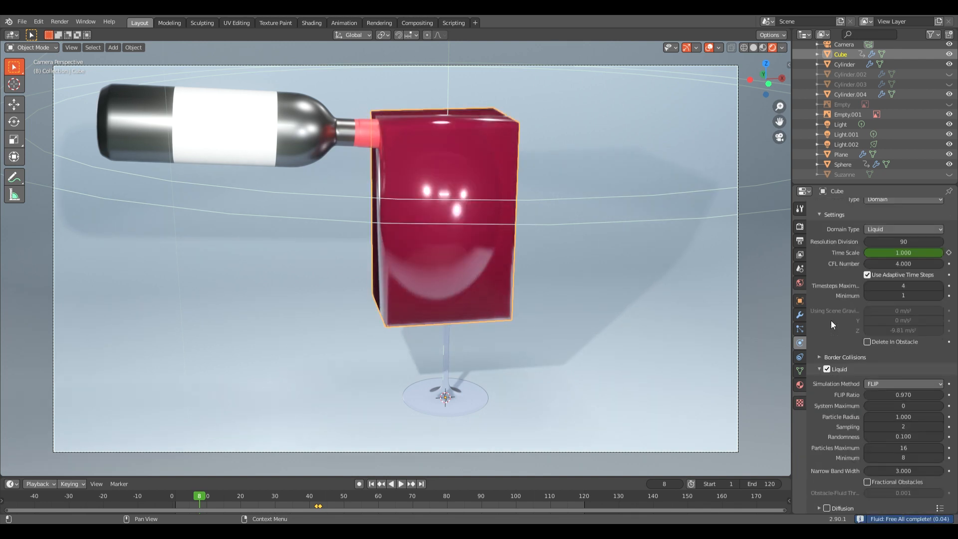
double_click(910, 244)
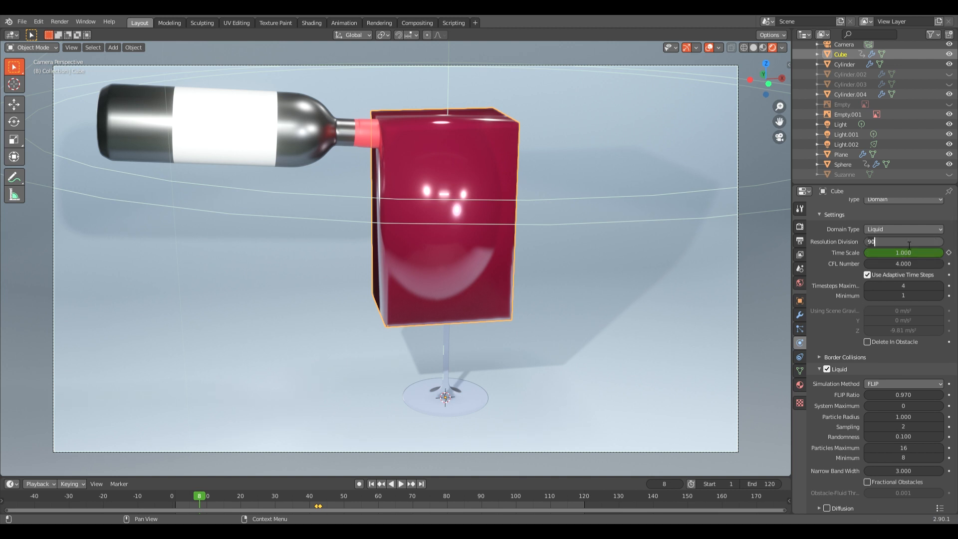
type("256")
key("Return")
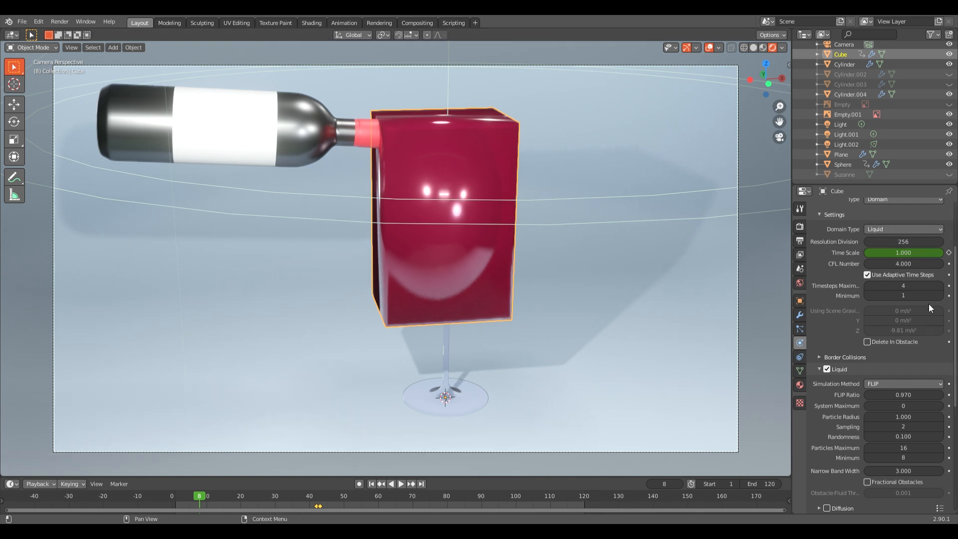
scroll(833, 288, "down", 2)
scroll(833, 295, "down", 8)
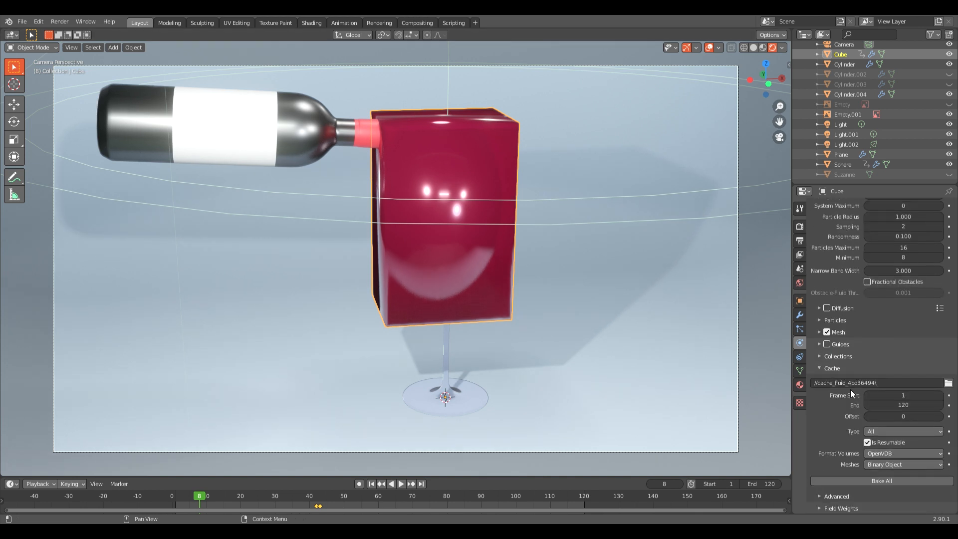
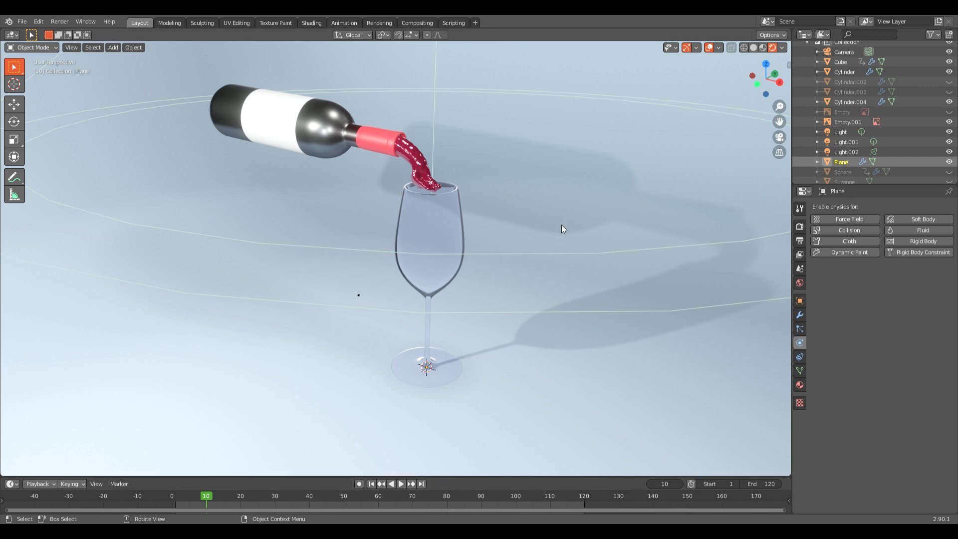
Select the poured wine and play the baked simulation from the first frame, pausing at frame 43
left_click(423, 169)
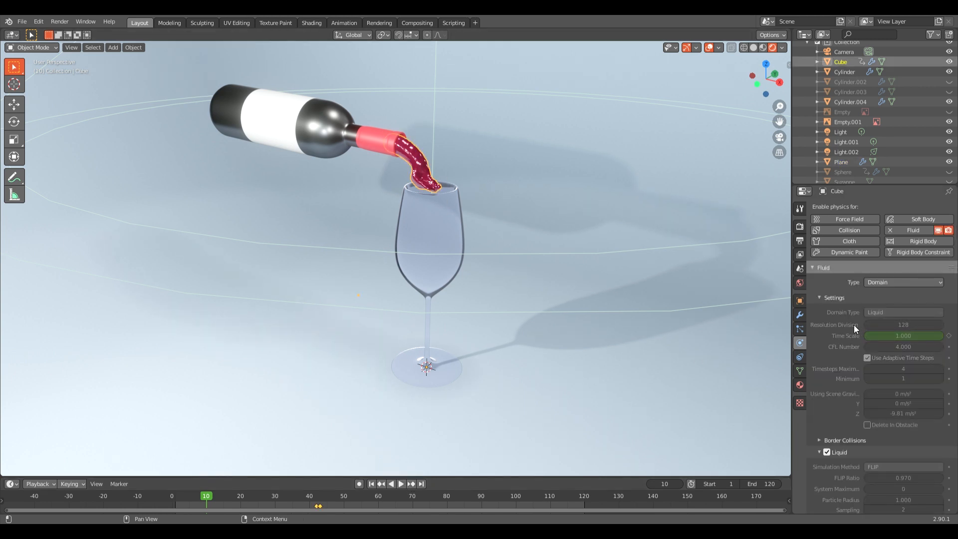
left_click(372, 484)
left_click(402, 484)
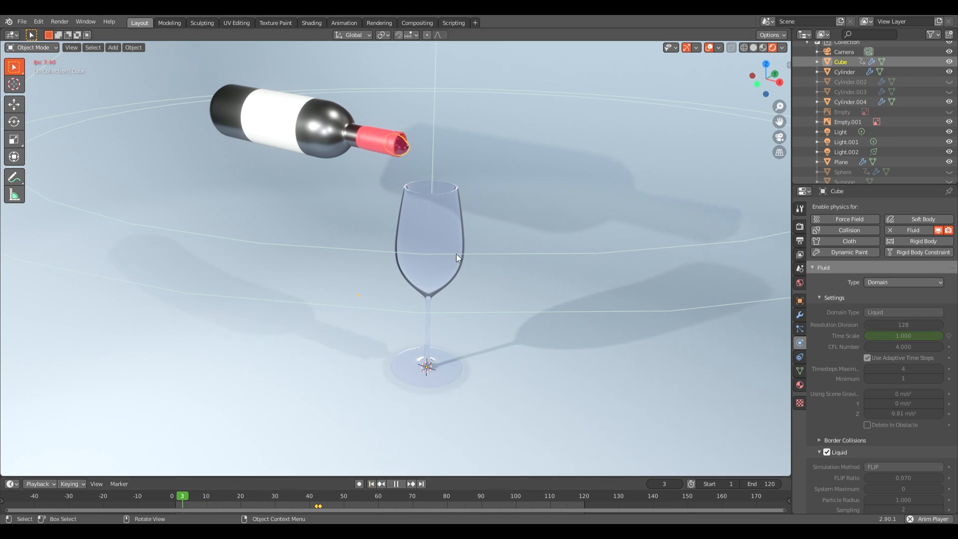
middle_click_drag(448, 258, 451, 239)
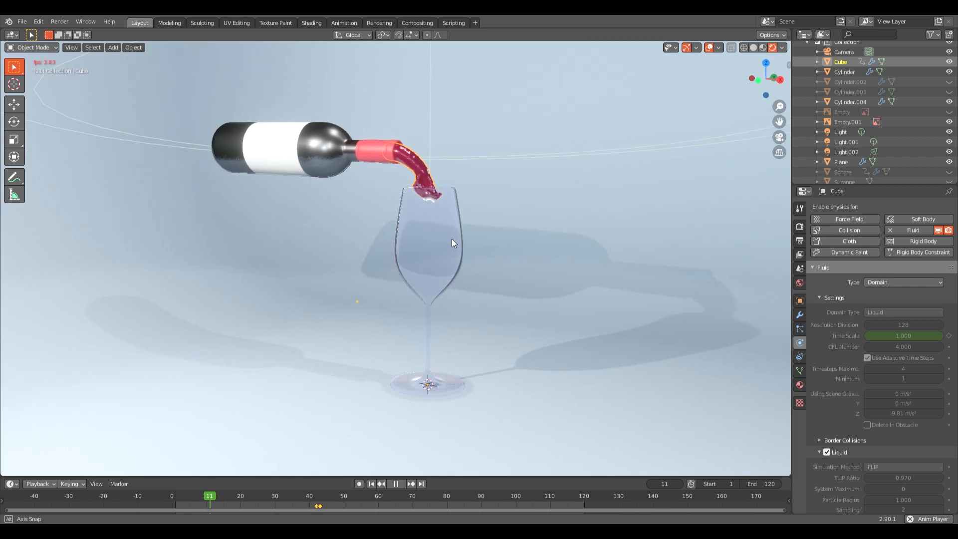
scroll(453, 250, "up", 2)
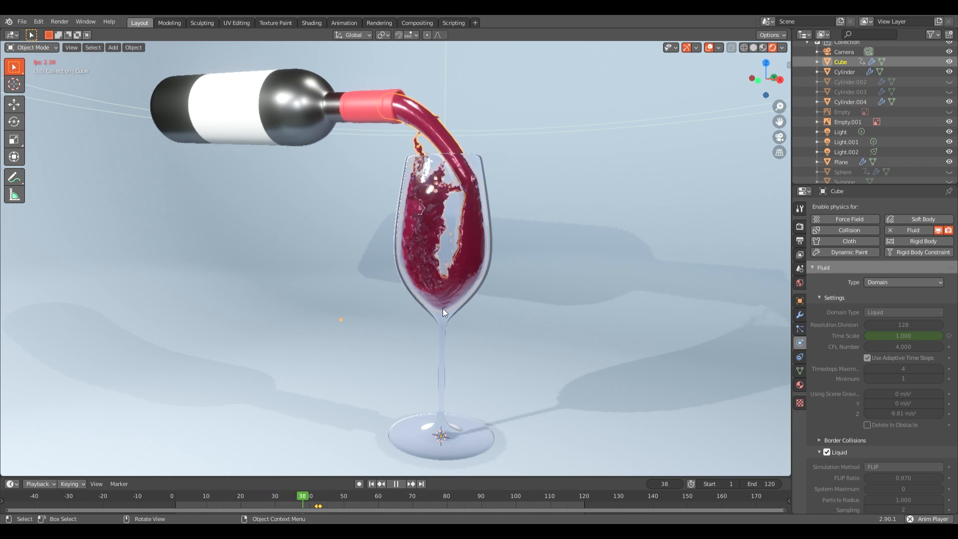
left_click(397, 483)
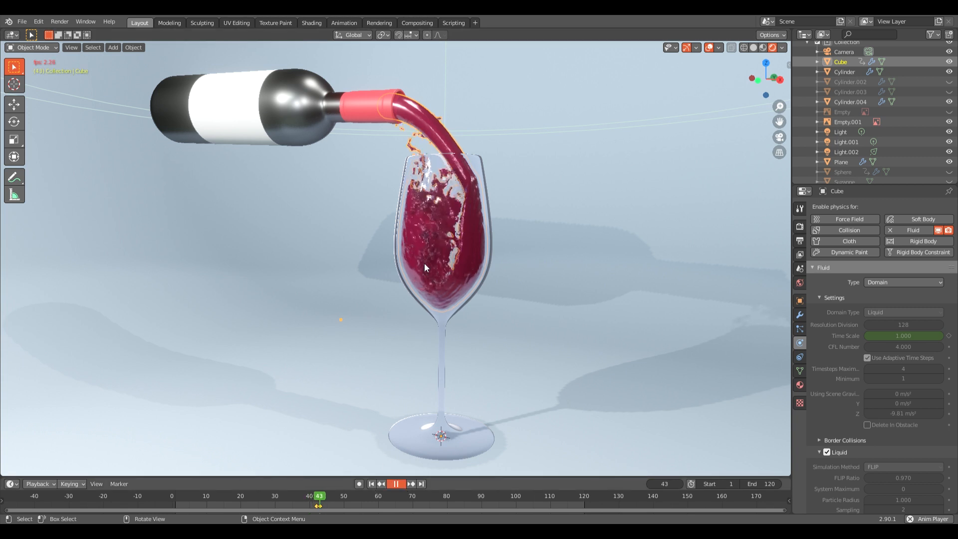
Inspect the splashing wine at frame 43 up close and from the front of the glass
middle_click_drag(421, 261, 341, 356)
scroll(541, 325, "up", 5)
scroll(349, 343, "up", 3)
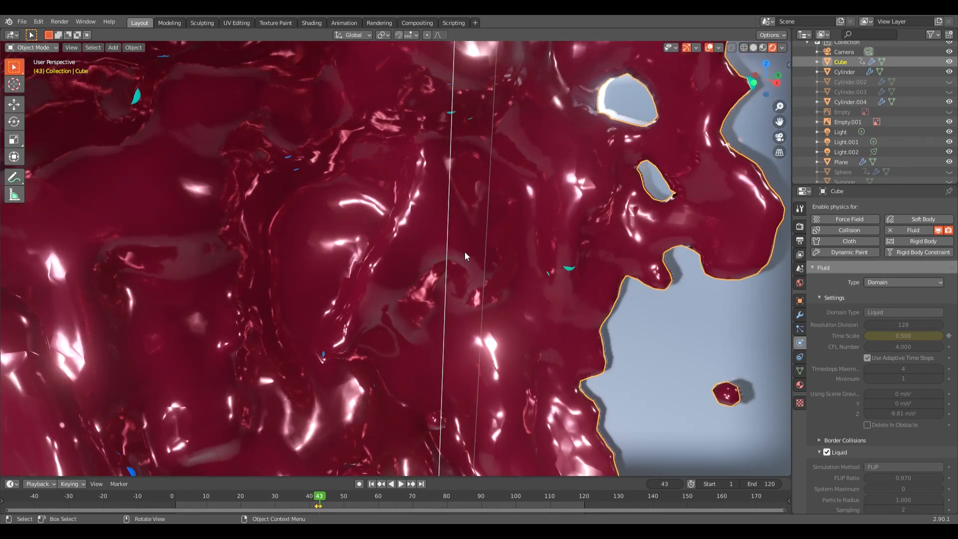
middle_click_drag(465, 252, 381, 381, "shift")
scroll(478, 221, "down", 8)
middle_click_drag(456, 267, 338, 271)
middle_click_drag(337, 257, 350, 253)
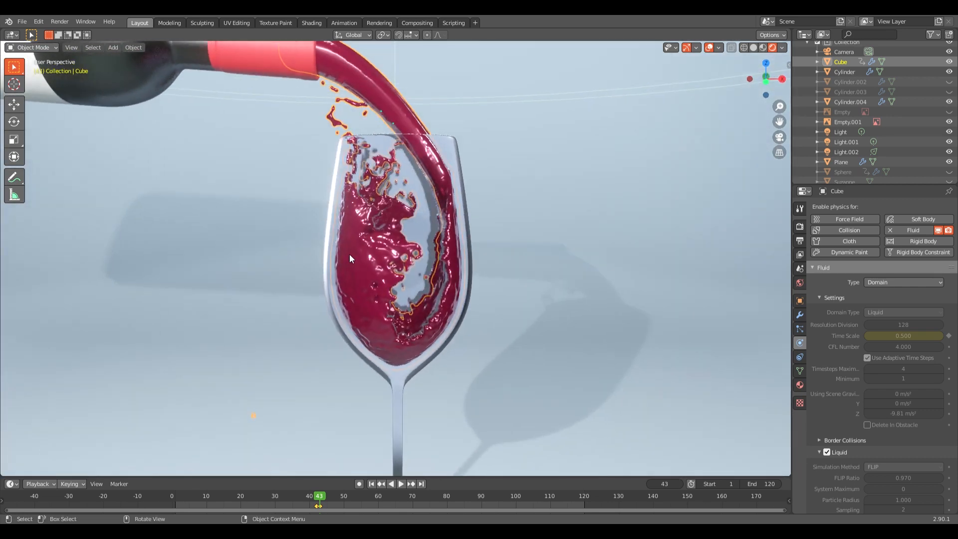
scroll(349, 254, "down", 4)
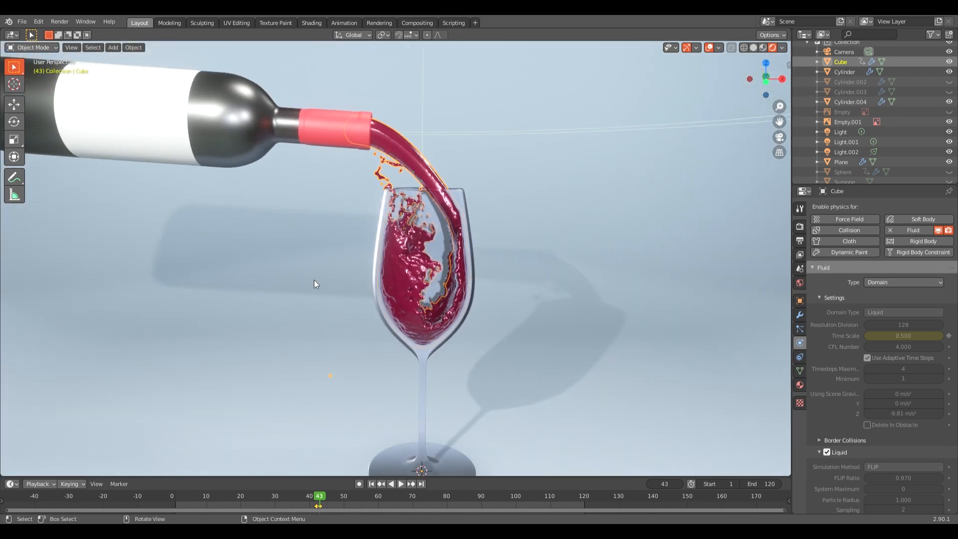
Resume the simulation playback from frame 43, watch the glass fill, and pause at frame 91
left_click(402, 483)
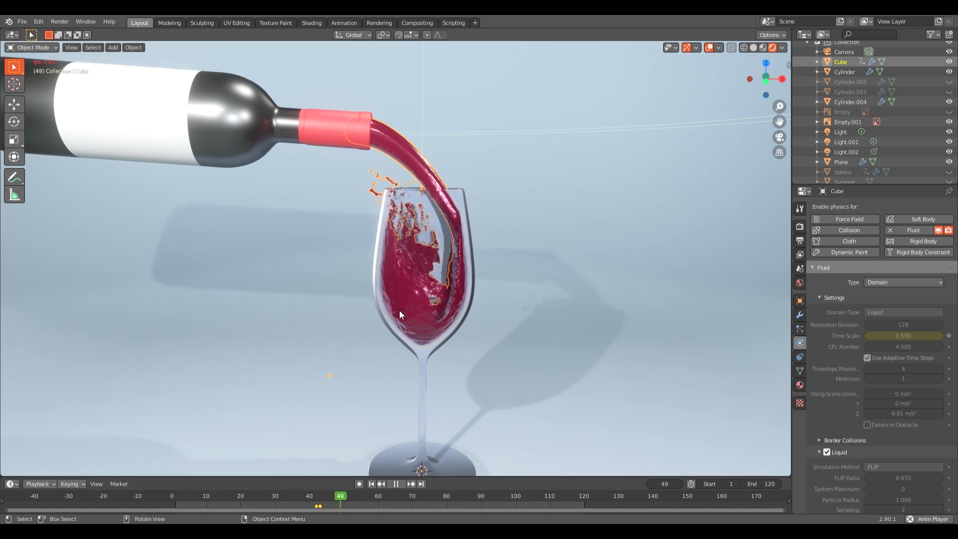
scroll(405, 314, "down", 2)
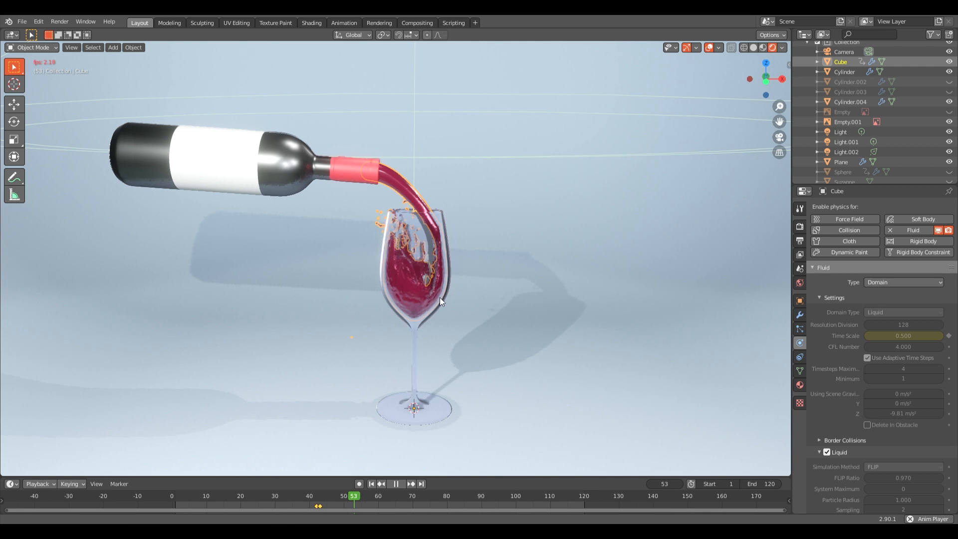
scroll(413, 299, "up", 2)
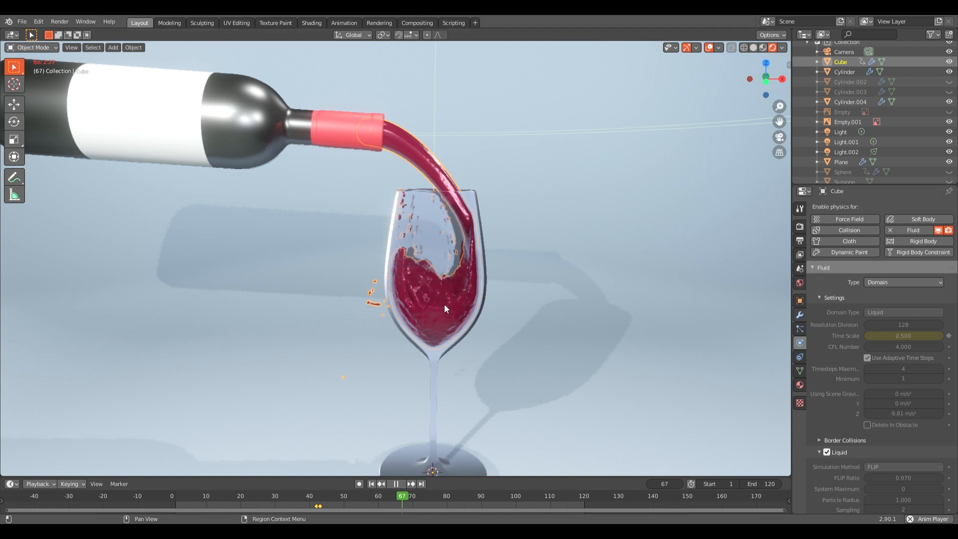
left_click(397, 484)
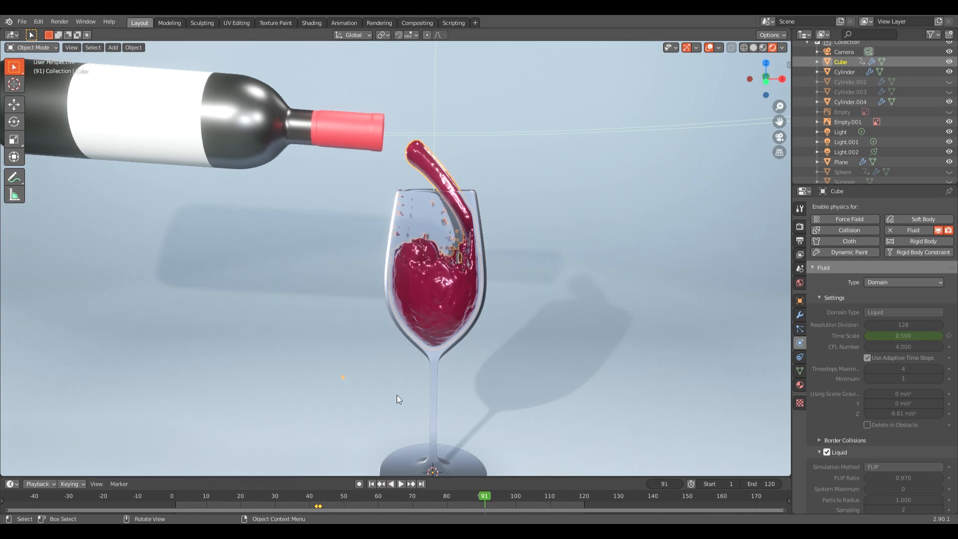
Continue the playback to frame 114 and look at the filled glass from slightly above
left_click(401, 484)
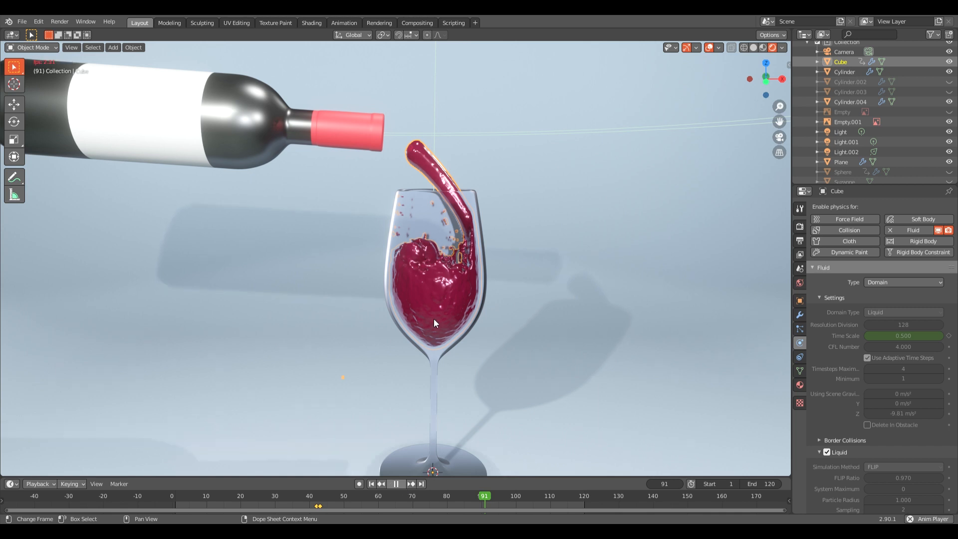
scroll(436, 314, "down", 4)
scroll(384, 180, "down", 1)
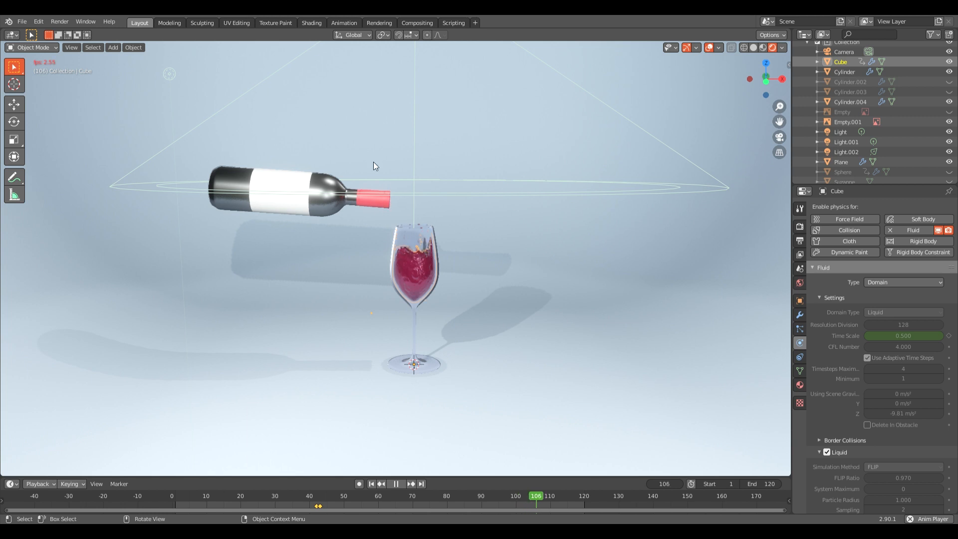
left_click(400, 484)
middle_click_drag(431, 324, 448, 297)
scroll(401, 345, "up", 4)
scroll(451, 283, "down", 1)
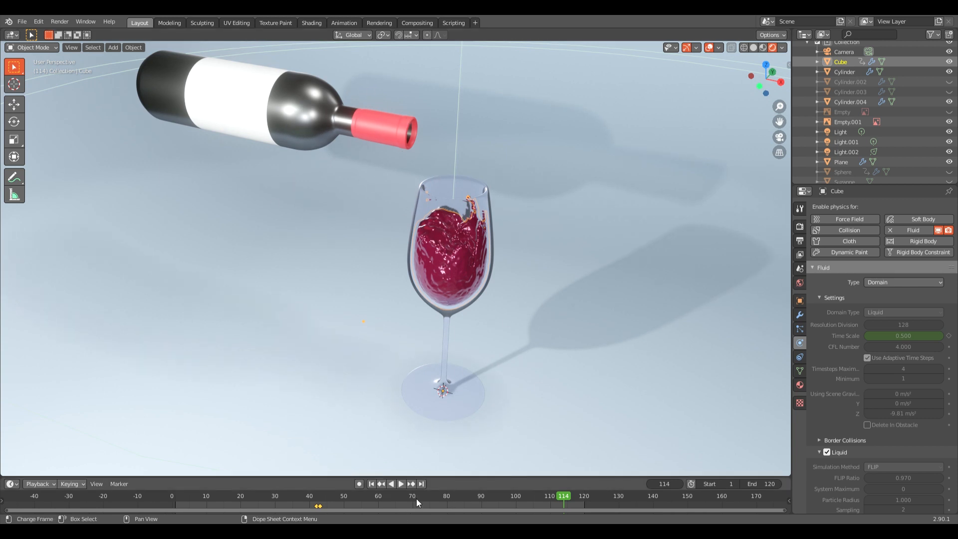
Play the simulation on to frame 120, stop it, and check frames 108 and 113
left_click(402, 484)
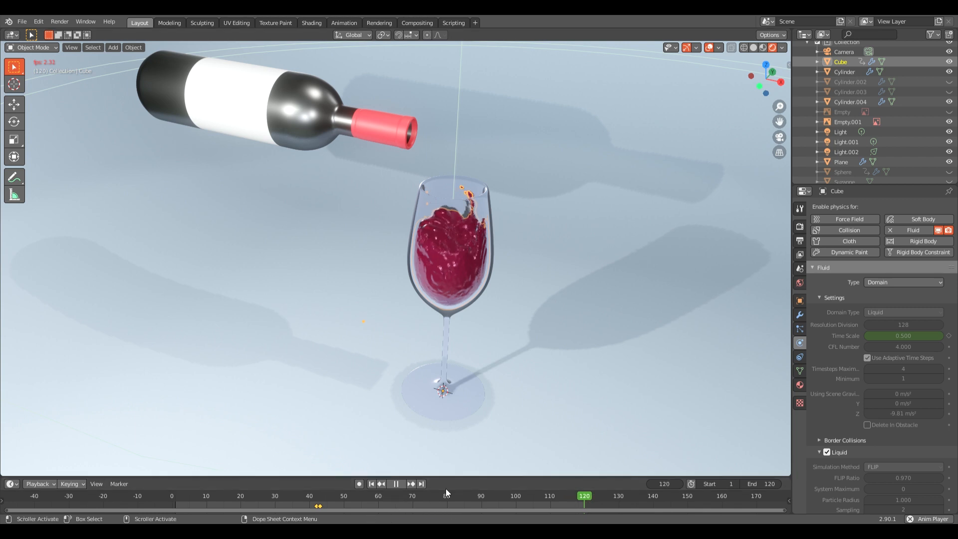
left_click(400, 486)
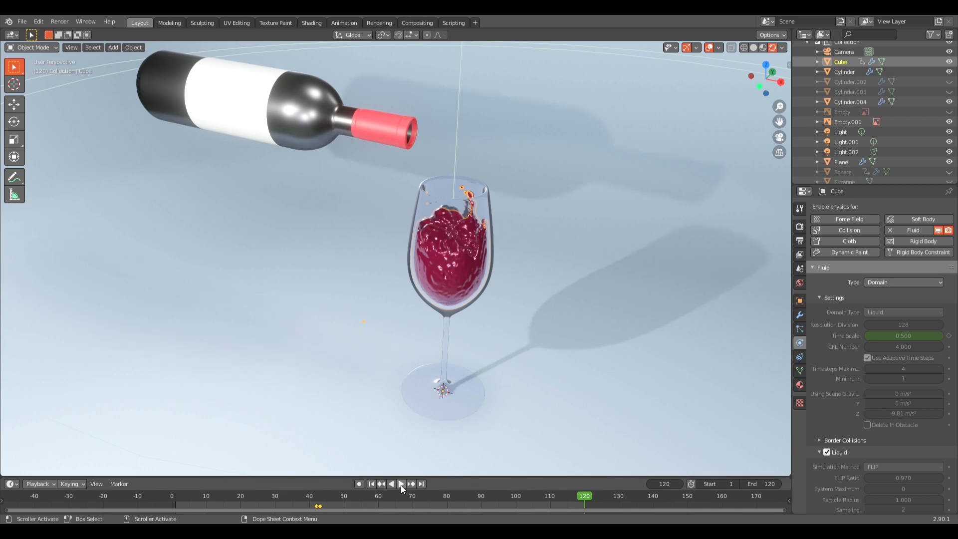
left_click(543, 494)
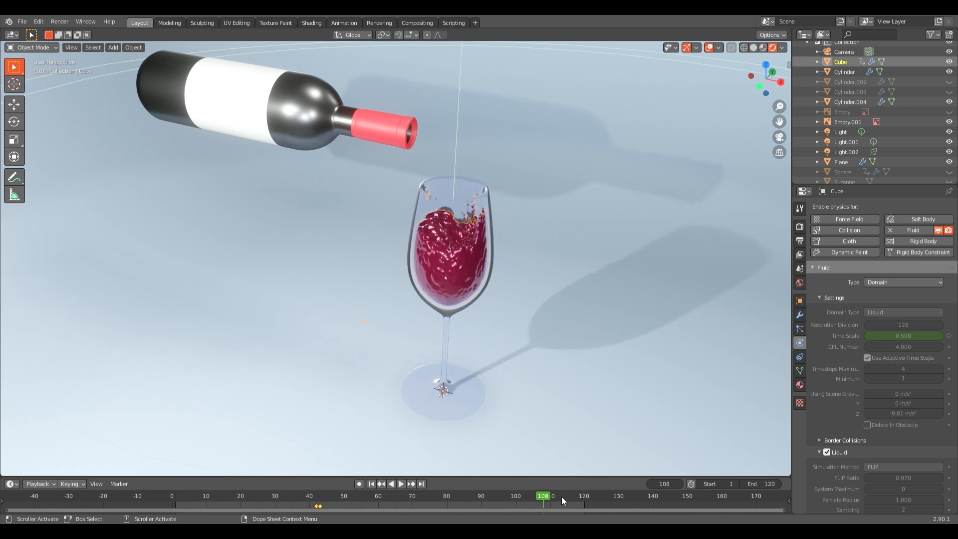
left_click(562, 500)
View the glass and bottle at frame 113 from the front and through the camera, and check the render commands
middle_click_drag(441, 287, 484, 270)
scroll(482, 274, "down", 4)
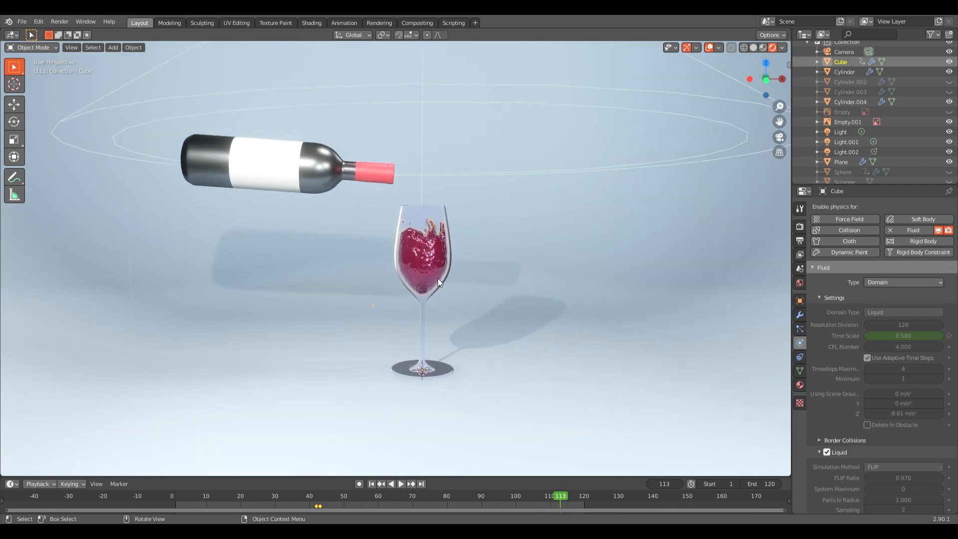
key("KP_0")
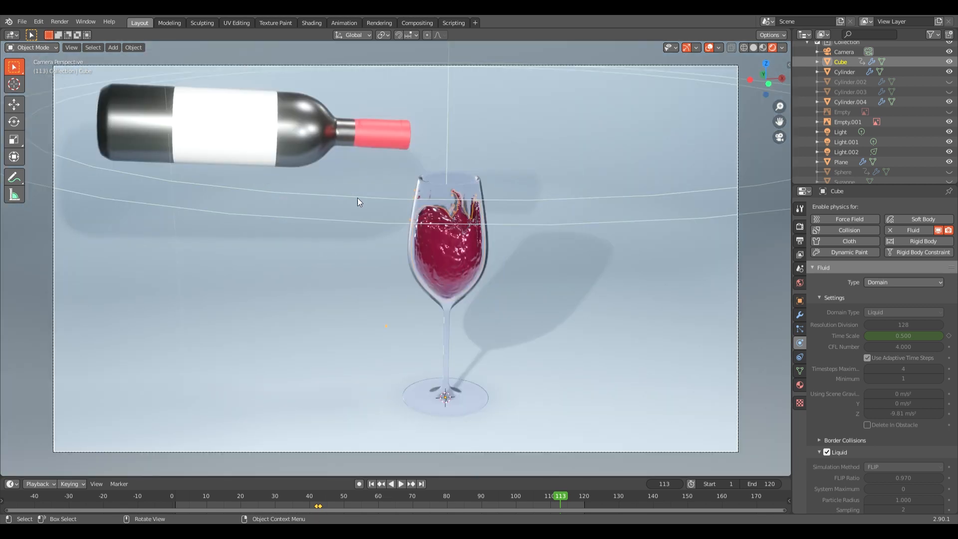
left_click(60, 23)
left_click(59, 23)
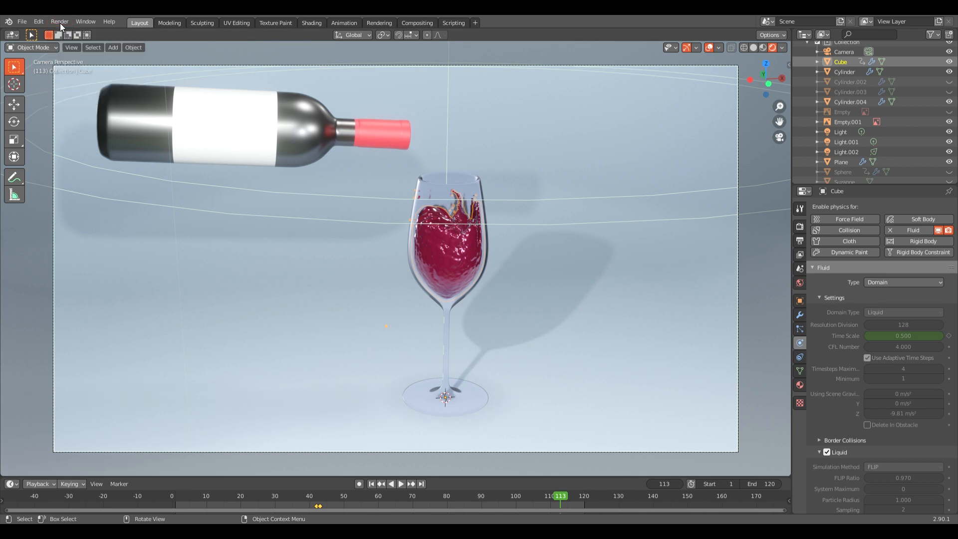
Set the output resolution to 1920 × 1080 px and render frame 113 as a still image
left_click(801, 208)
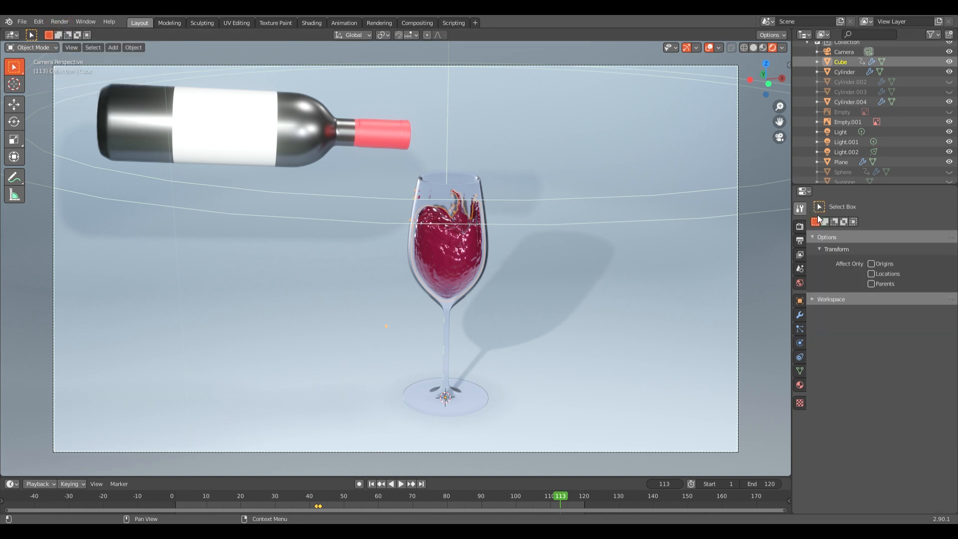
left_click(800, 228)
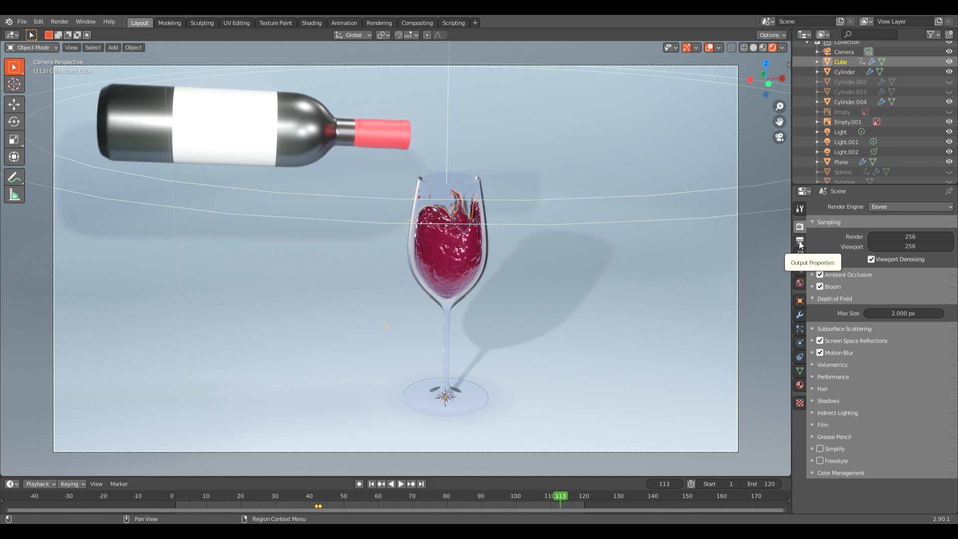
left_click(801, 242)
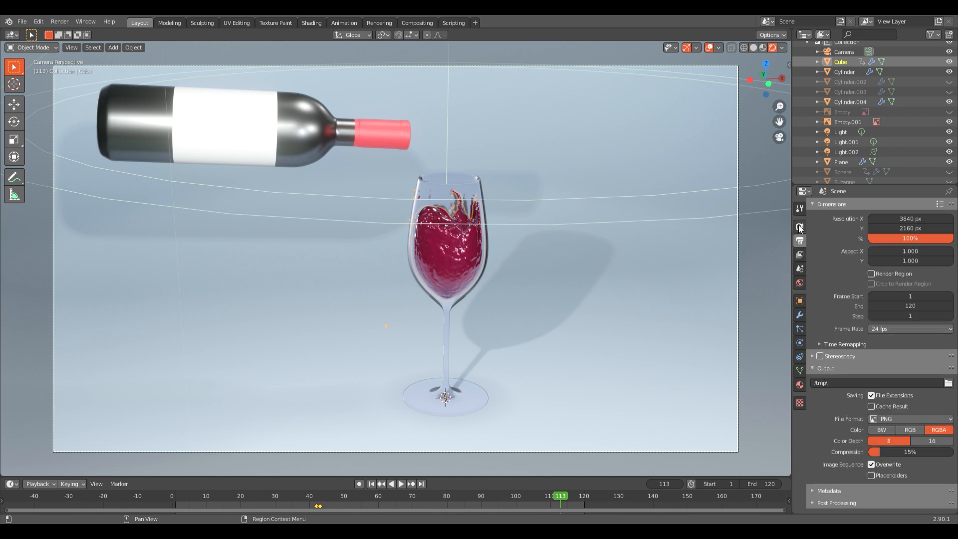
left_click(914, 221)
type("1920")
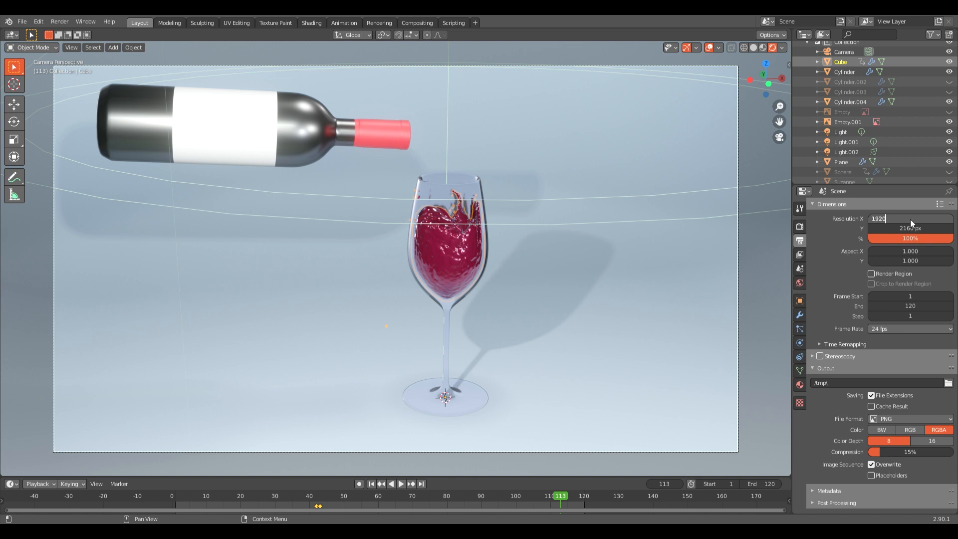
key("Return")
left_click(920, 228)
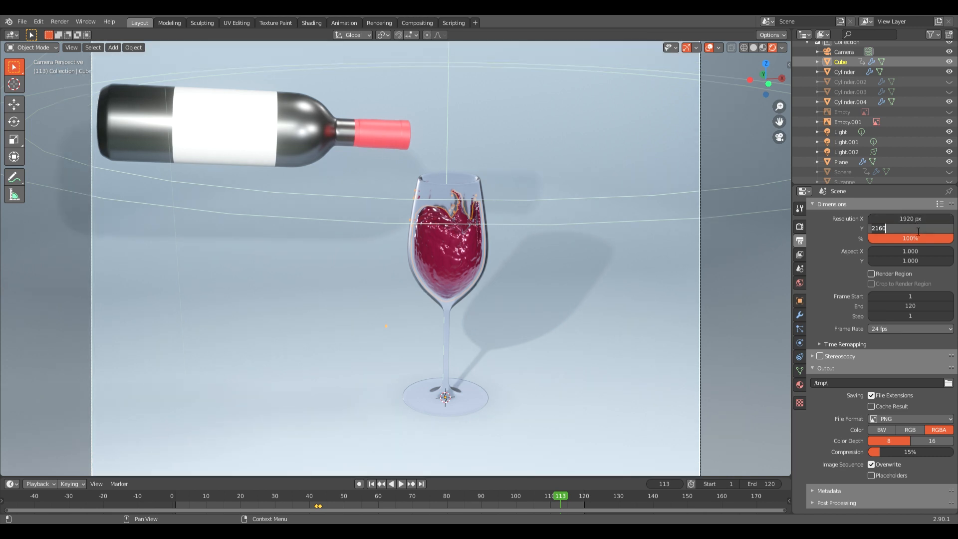
type("1080")
key("Return")
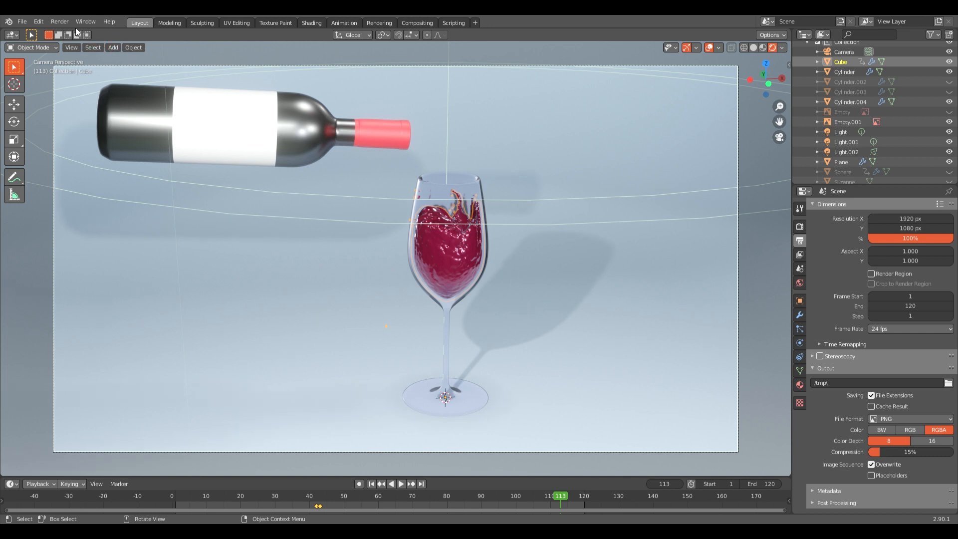
left_click(61, 20)
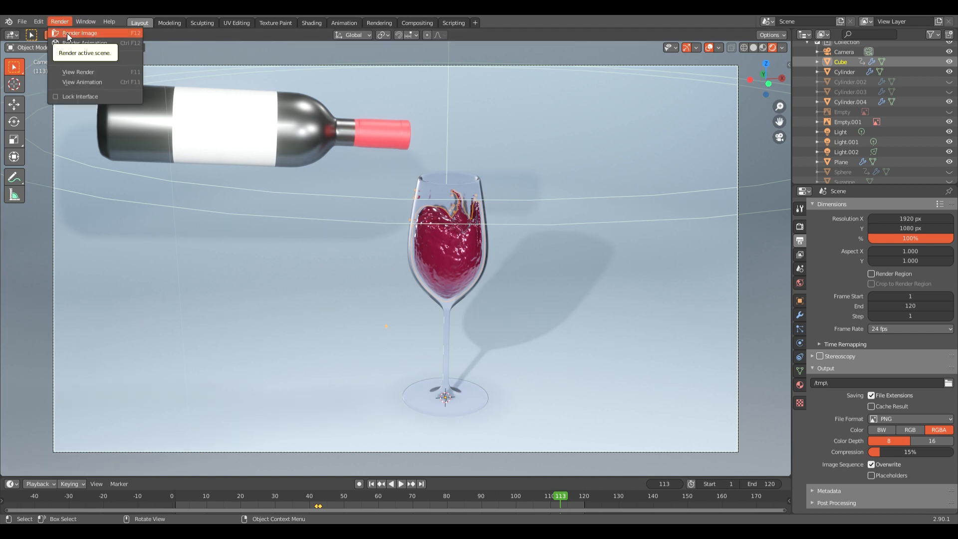
left_click(69, 33)
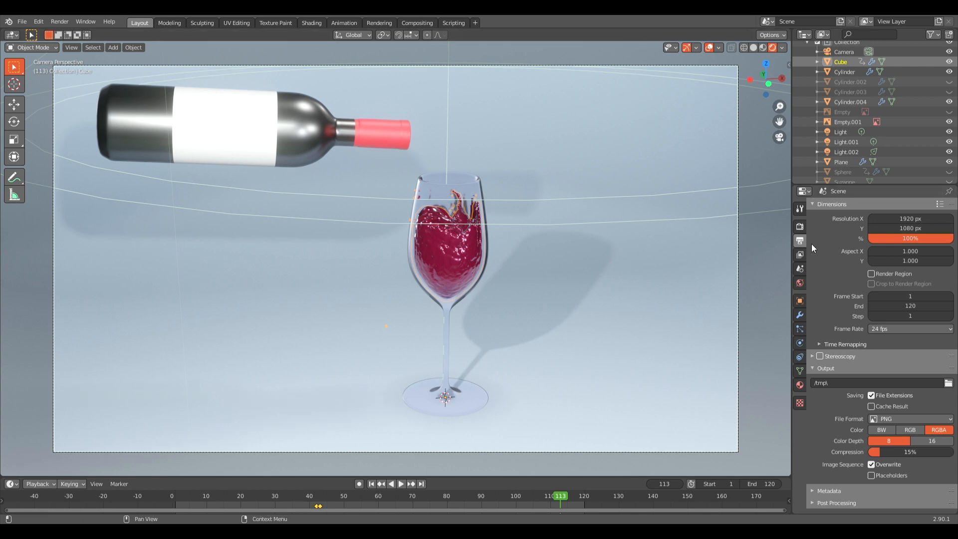
Set both the Eevee viewport and render samples to 128 and render the still image again
left_click(799, 226)
left_click(928, 247)
type("256")
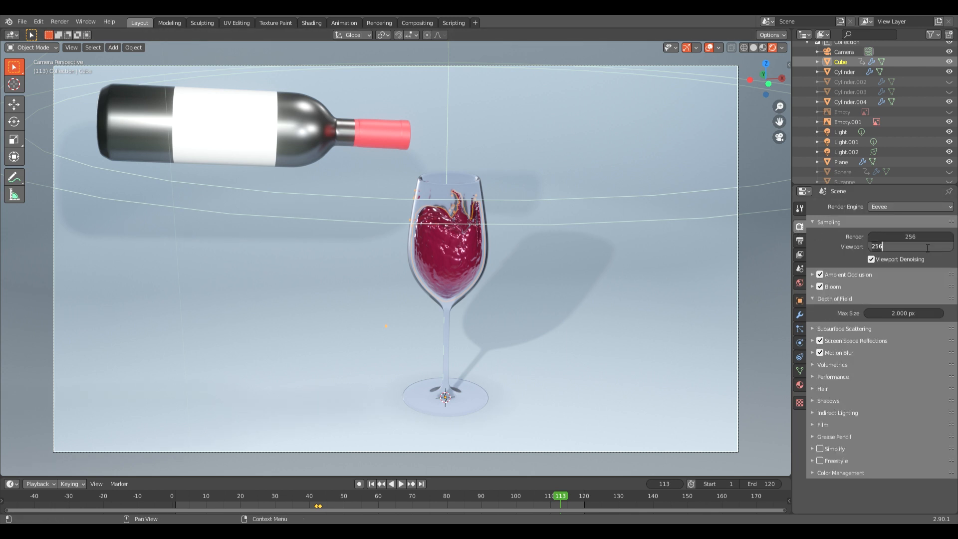
key("BackSpace")
key("BackSpace")
key("BackSpace")
type("128")
key("Return")
left_click(906, 237)
type("128")
key("Return")
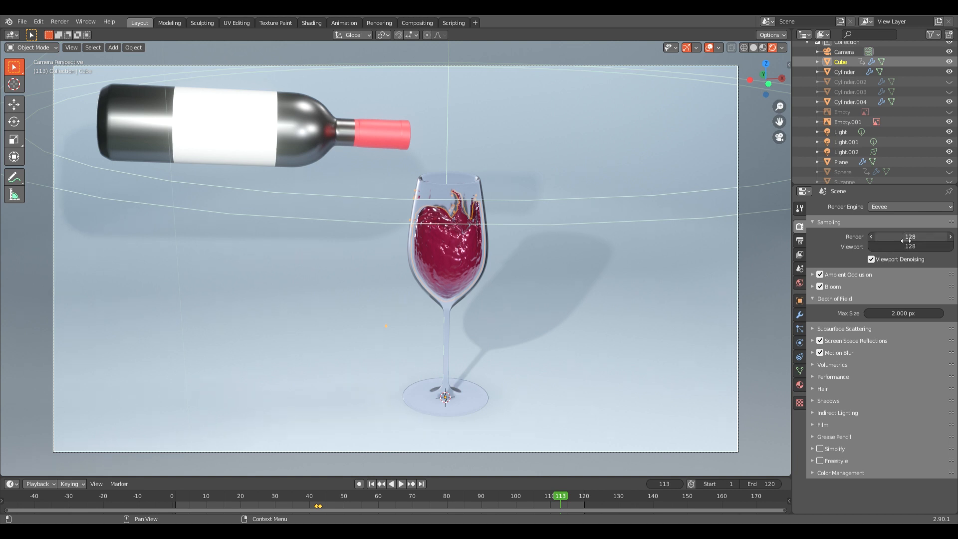
left_click(60, 21)
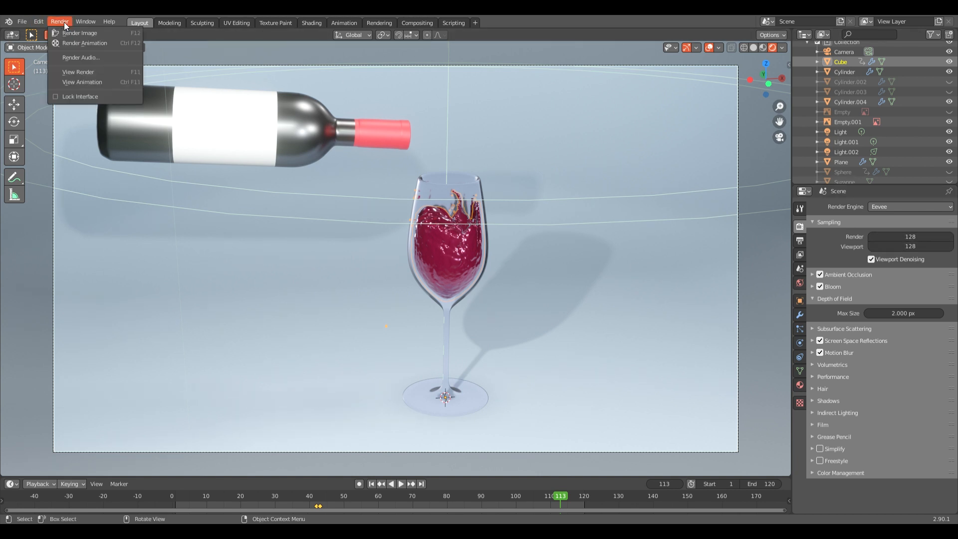
left_click(80, 34)
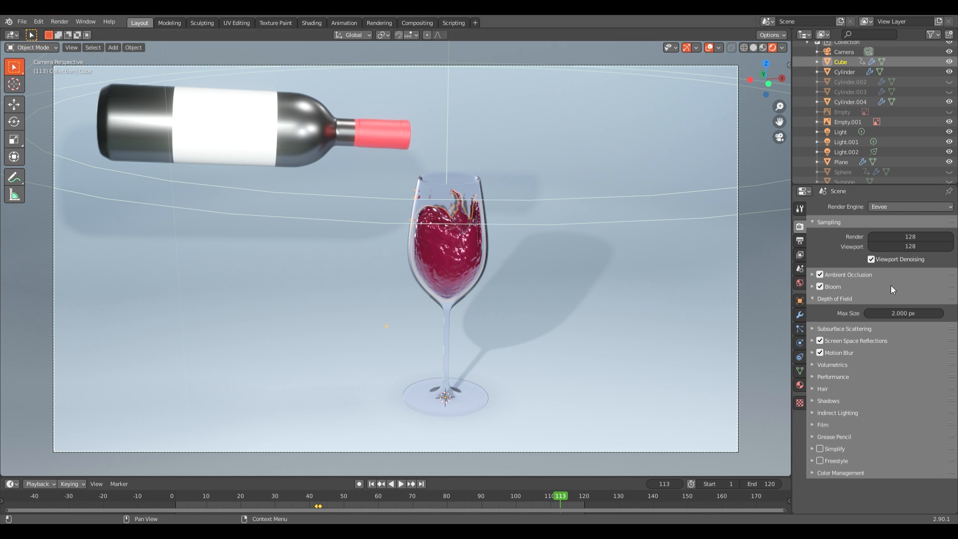
Set the render output's file format to FFmpeg video
left_click(802, 212)
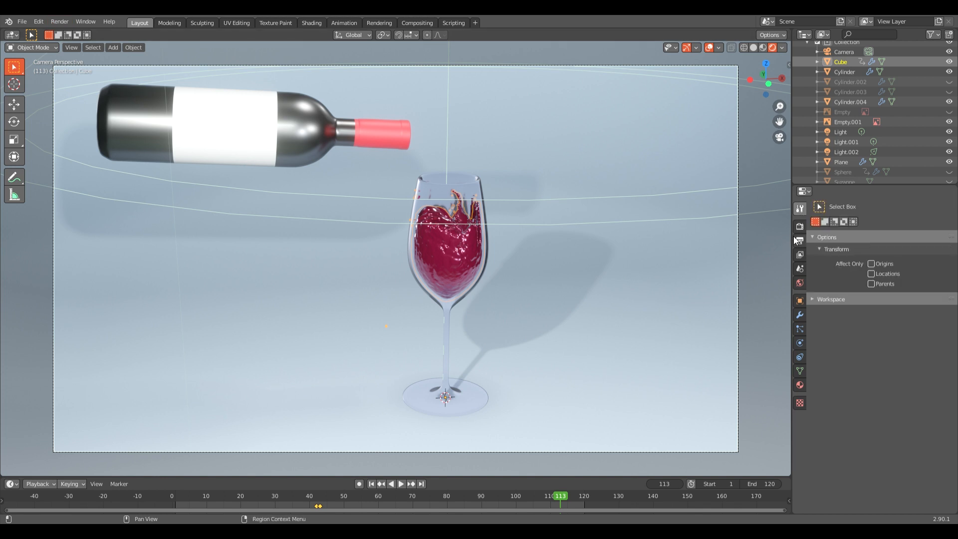
left_click(801, 227)
left_click(800, 255)
left_click(800, 241)
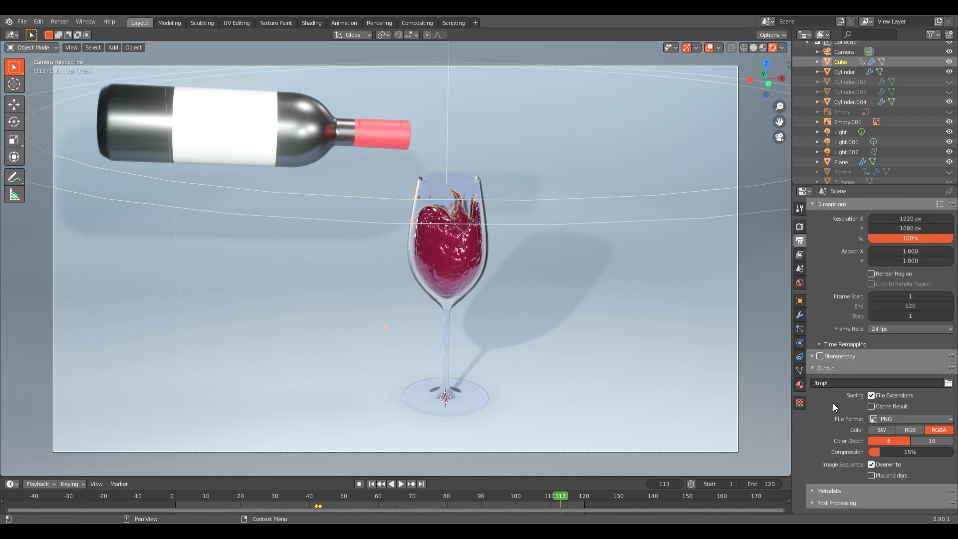
left_click(912, 416)
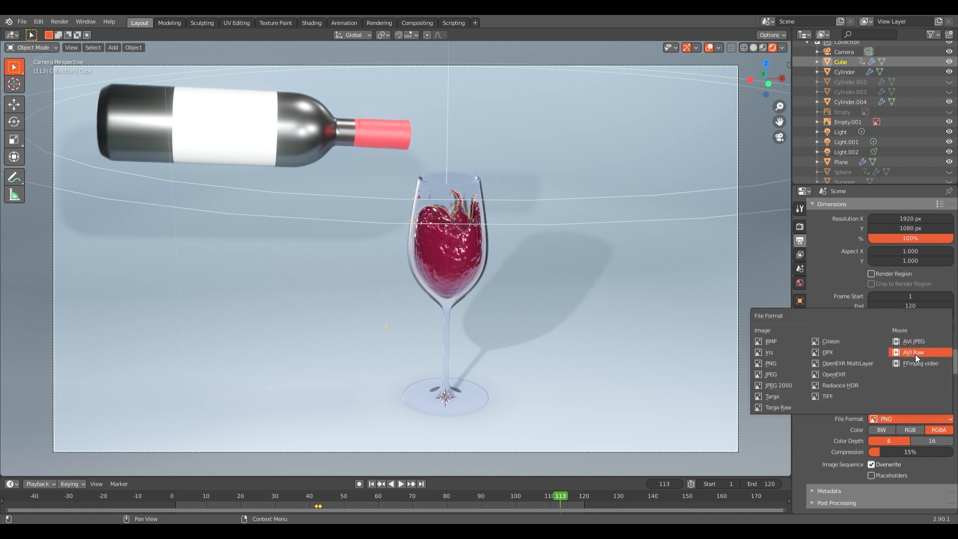
left_click(919, 367)
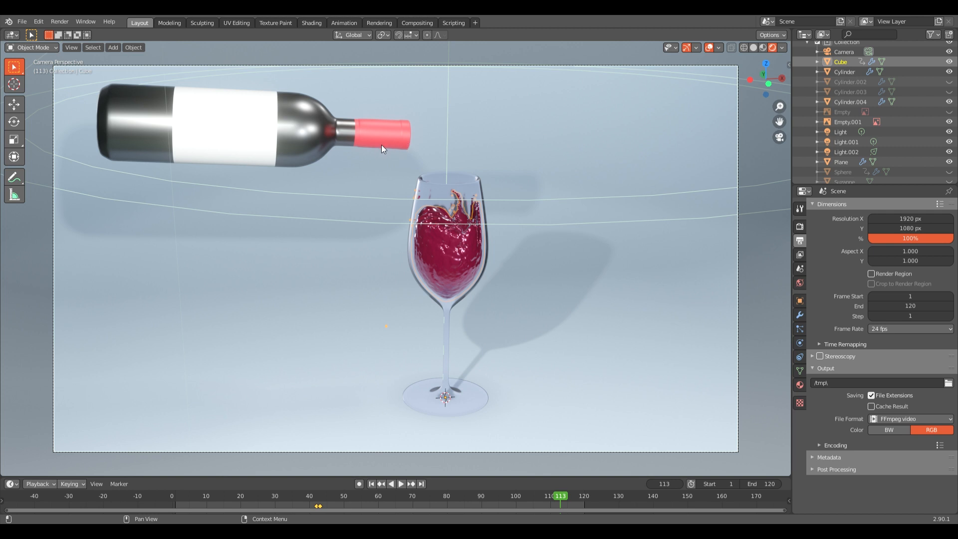
Set the render output path to E:\Blender\wine simulation
left_click(636, 423)
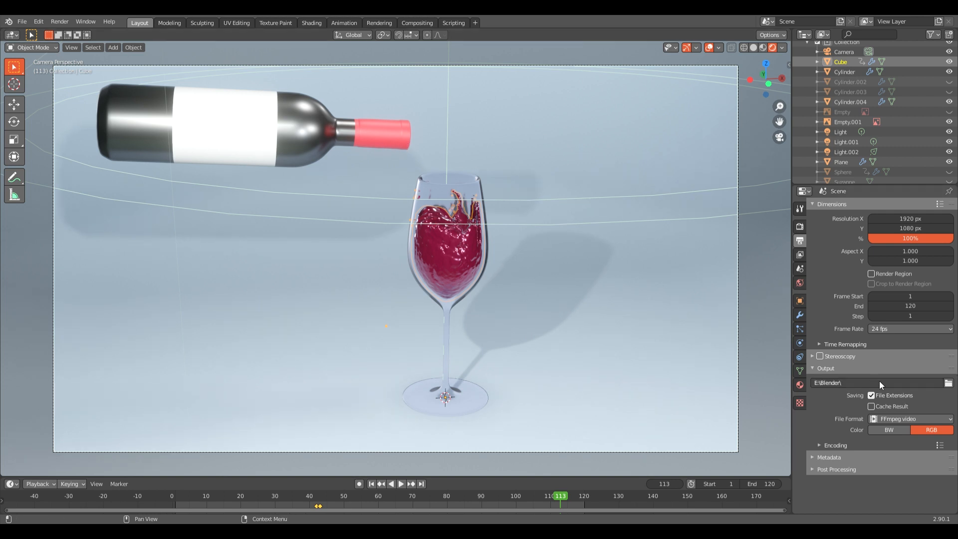
left_click(896, 387)
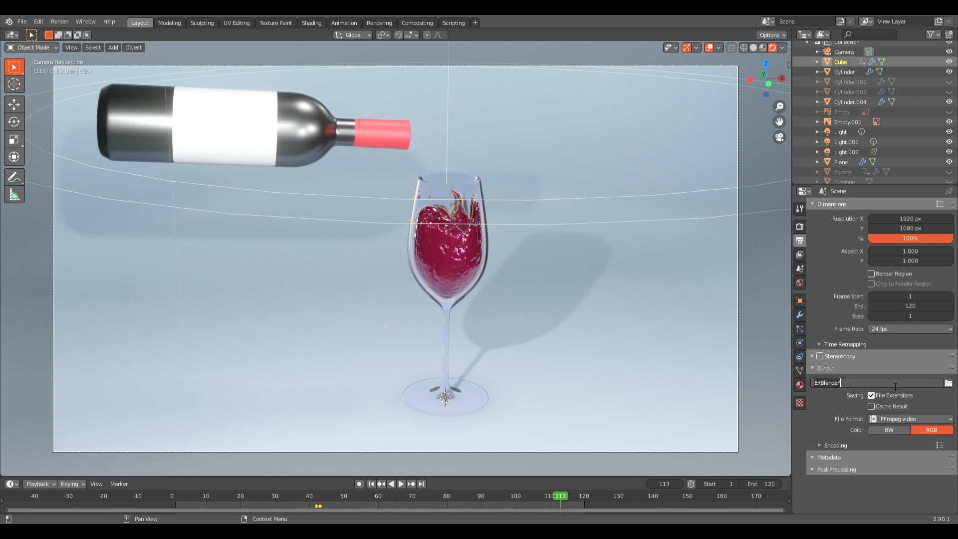
left_click(898, 387)
type("wine simulation")
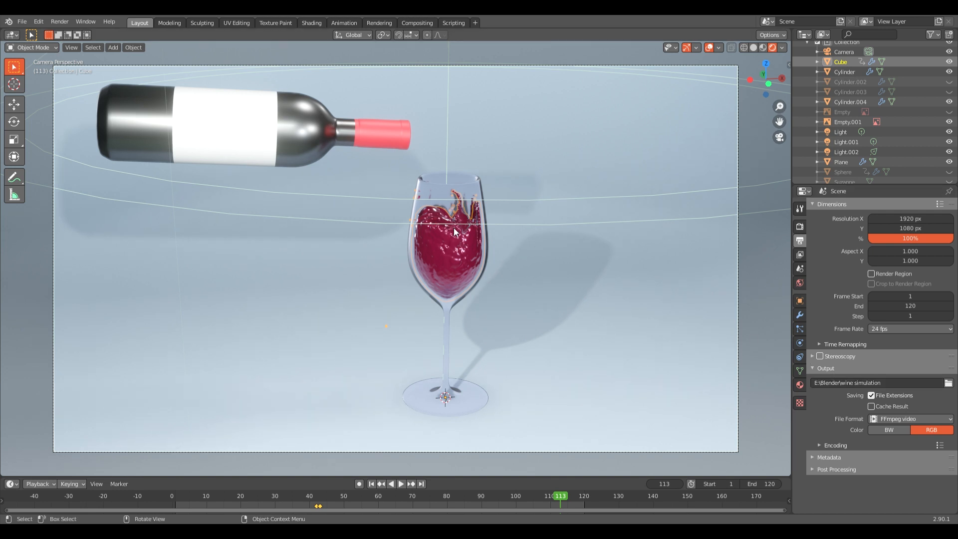
key("Return")
left_click(61, 21)
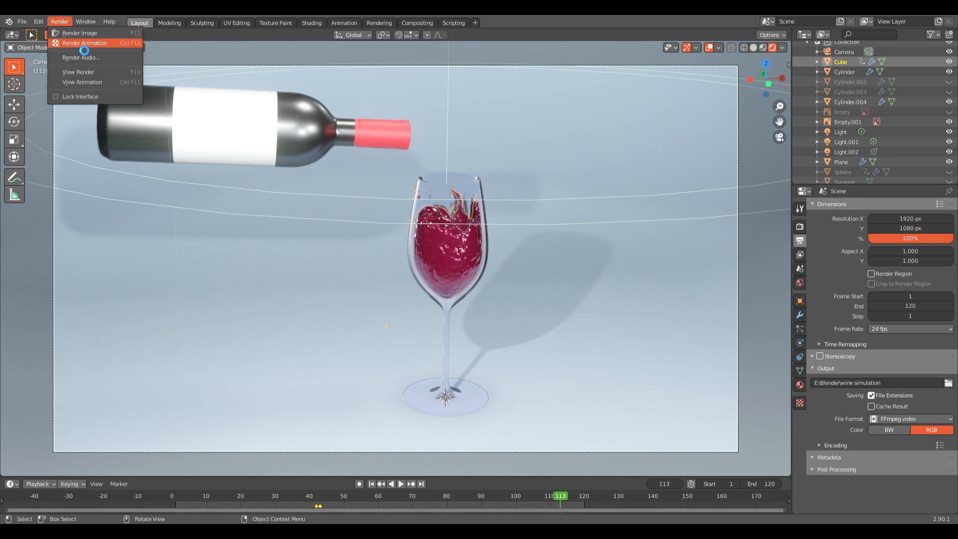
left_click(75, 43)
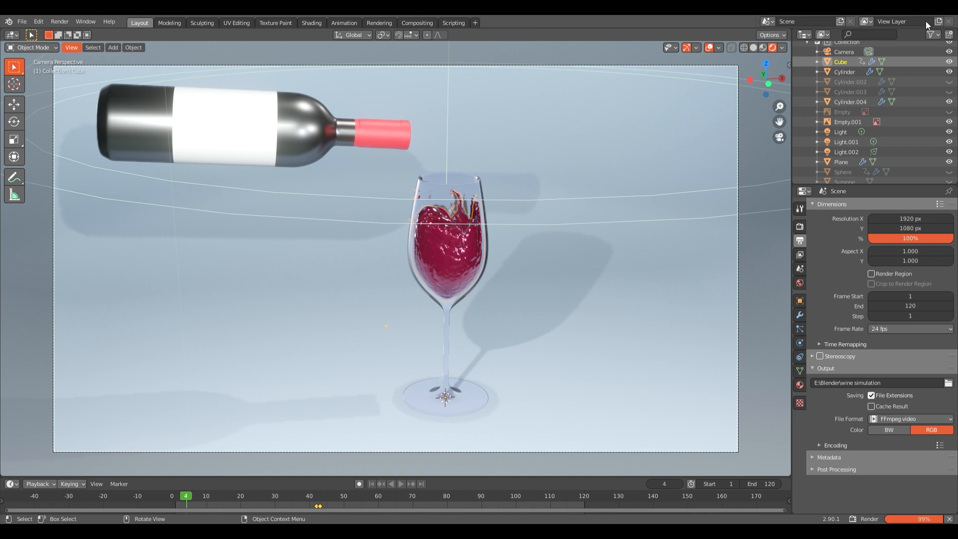
key("Escape")
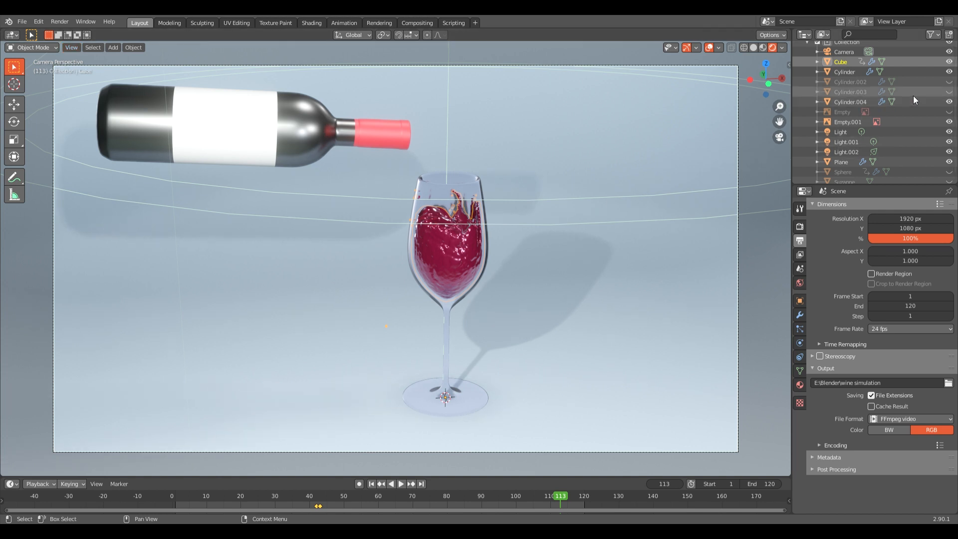
Unhide the Cylinder.002 outflow object, check its fluid settings and delete it, and render the full animation
left_click(950, 82)
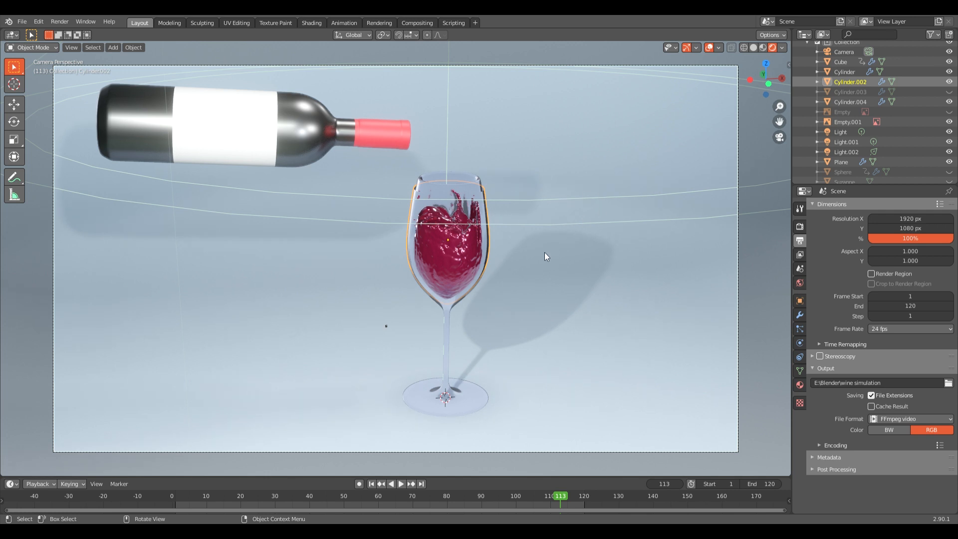
key("x")
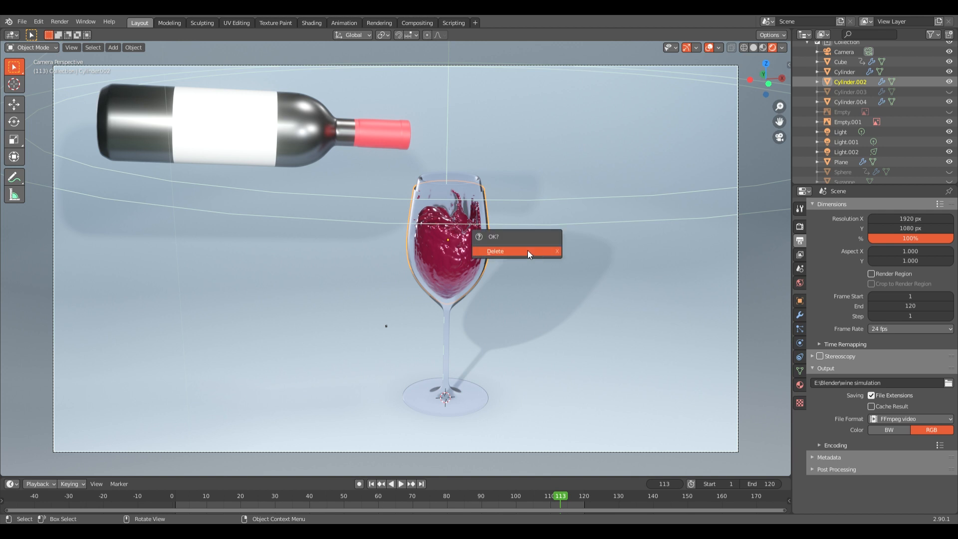
left_click(801, 343)
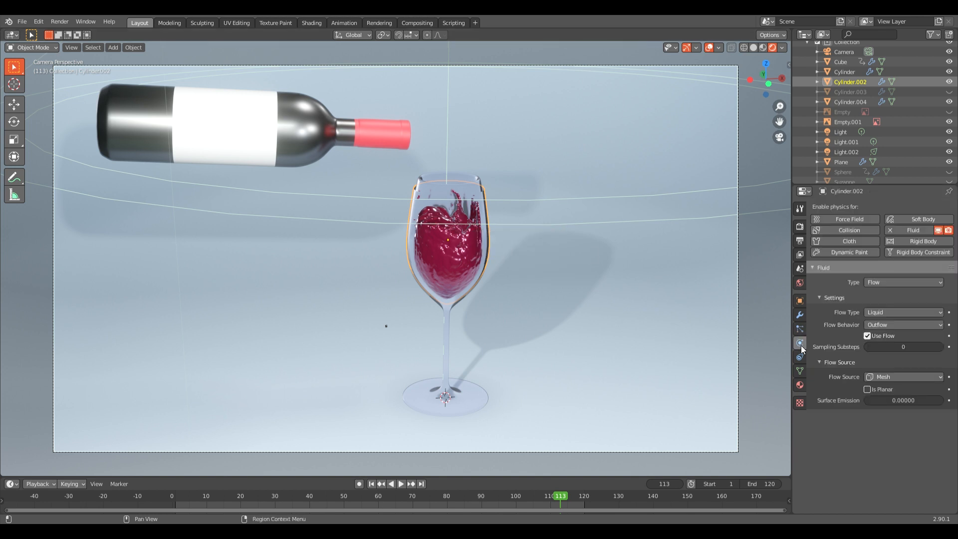
key("x")
left_click(528, 255)
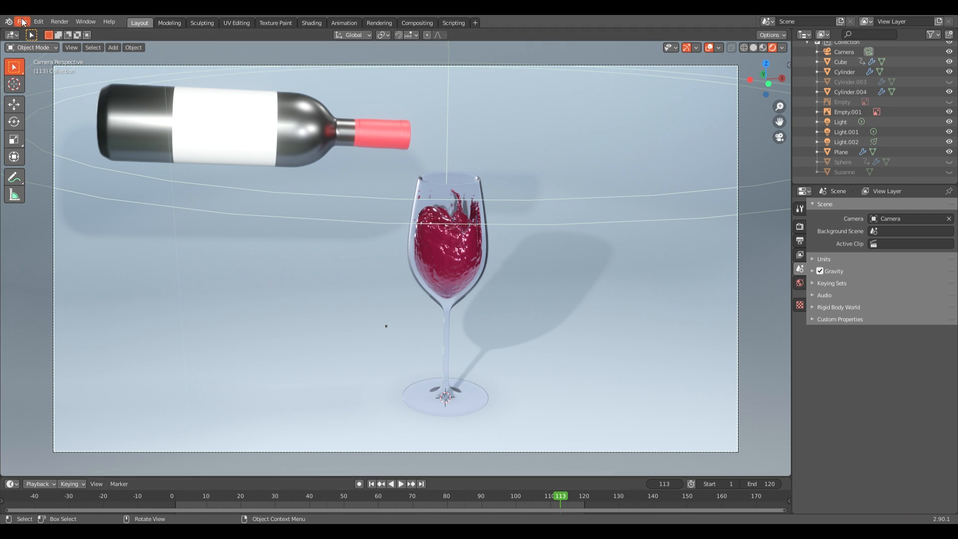
left_click(59, 22)
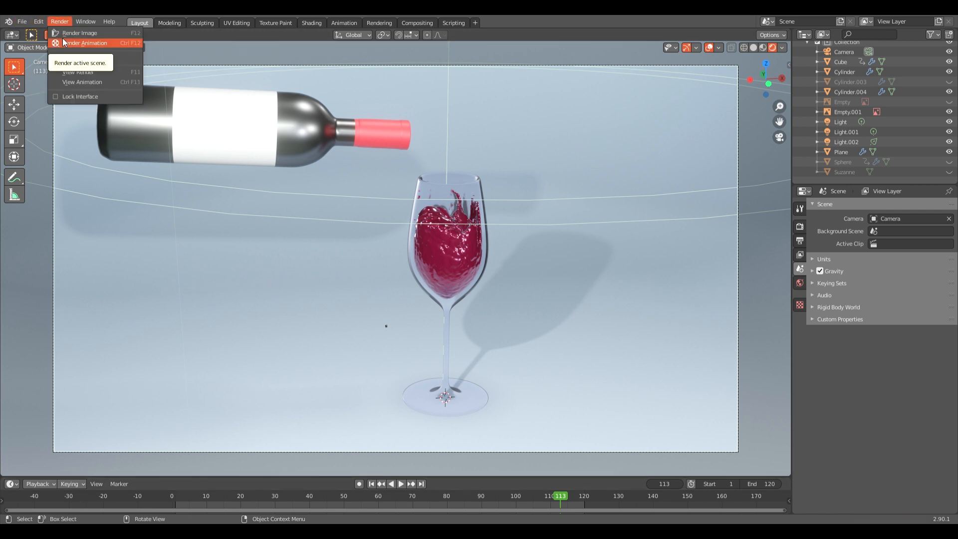
left_click(64, 43)
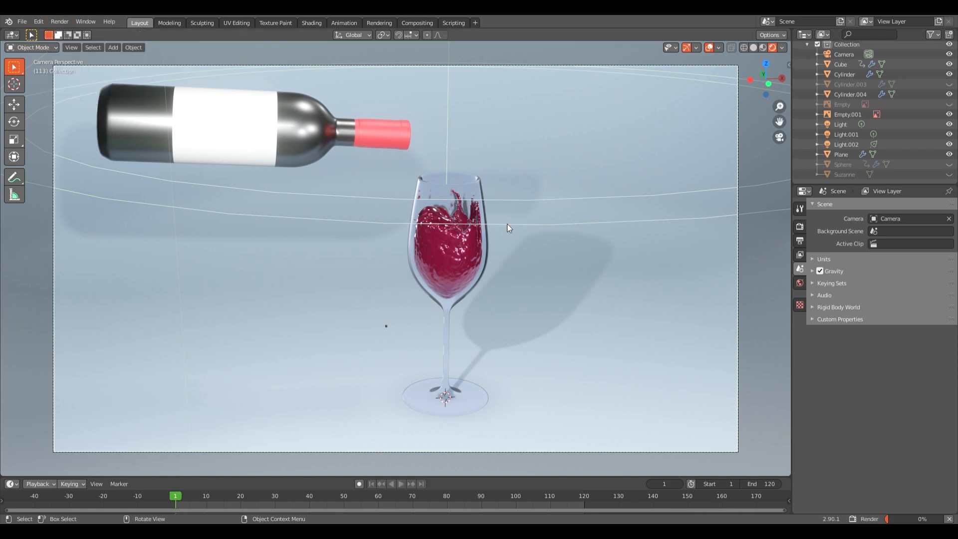